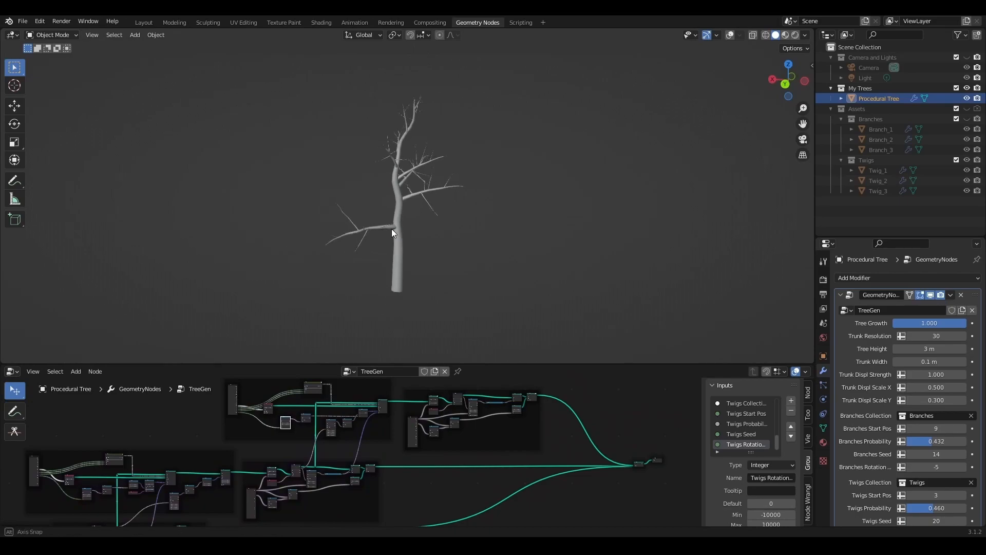
# Examine the tree model and the generator settings of Procedural Tree and Branch_1
pyautogui.scroll(2, 445, 216)
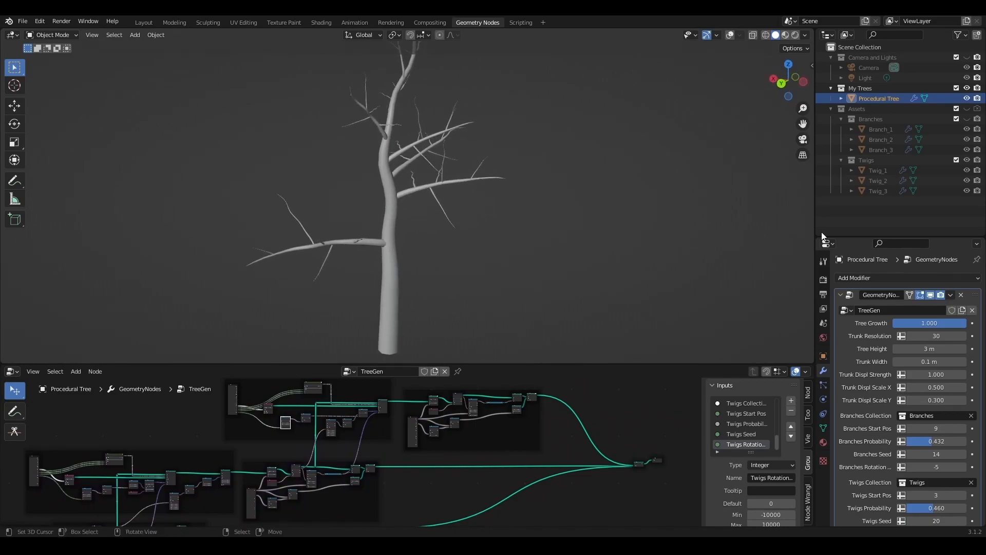
pyautogui.moveTo(947, 324)
pyautogui.mouseDown()
pyautogui.moveTo(908, 324)
pyautogui.moveTo(946, 324)
pyautogui.mouseUp()
pyautogui.scroll(-2, 918, 415)
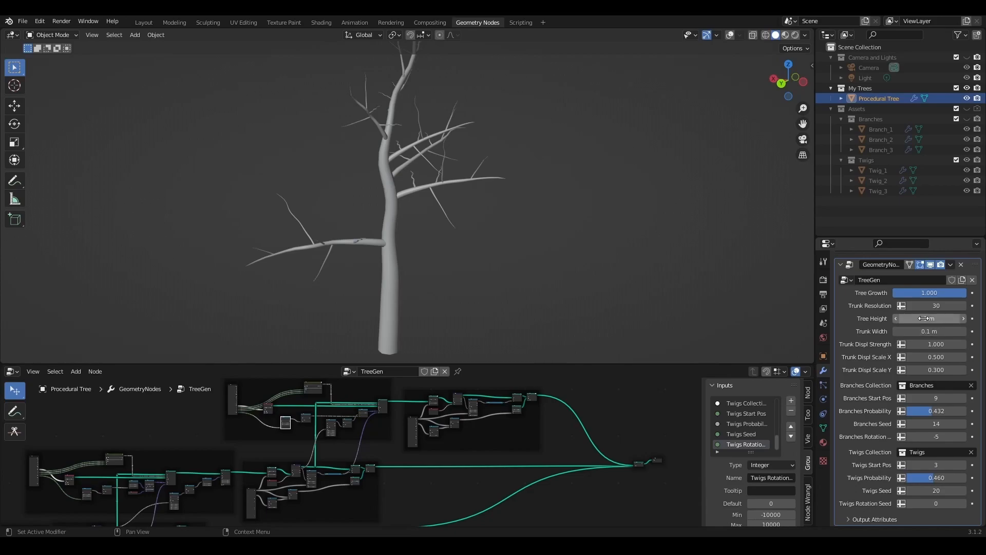
pyautogui.click(881, 129)
pyautogui.moveTo(929, 323); pyautogui.dragTo(938, 323)
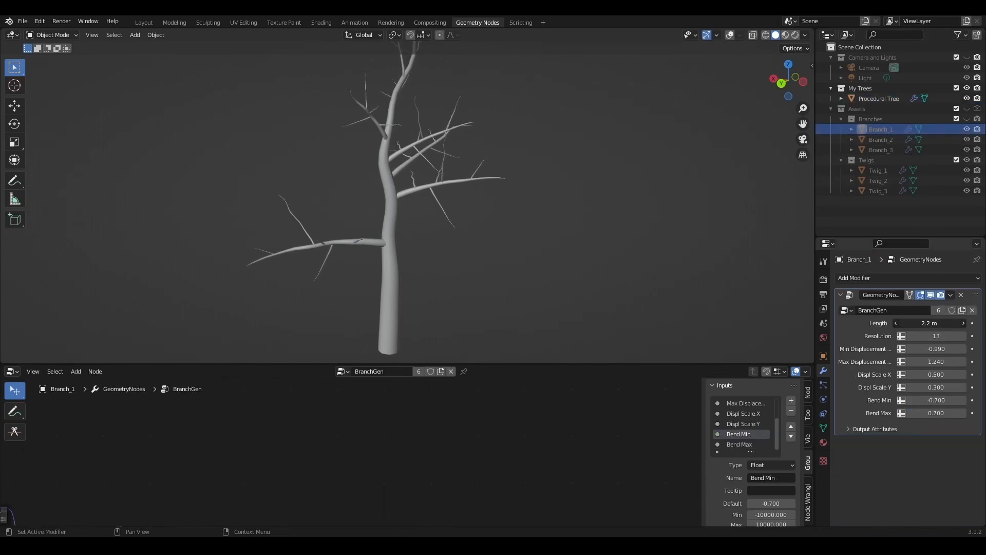
pyautogui.moveTo(444, 188); pyautogui.dragTo(513, 190, button='middle')
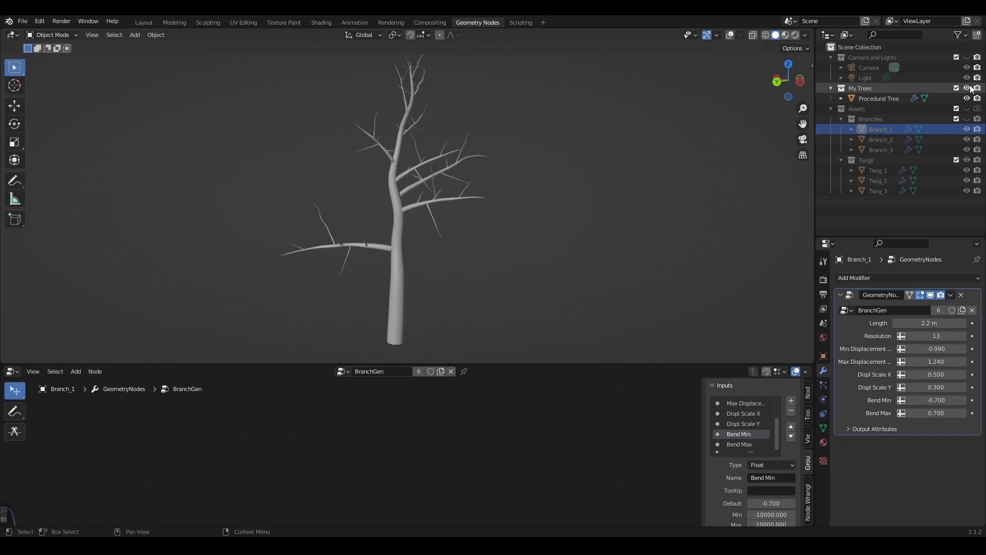
# Switch to the Layout workspace, hide the My Trees collection, and show the Assets collection with its Twigs hidden
pyautogui.click(145, 23)
pyautogui.scroll(5, 436, 224)
pyautogui.moveTo(433, 347); pyautogui.dragTo(432, 319, button='middle')
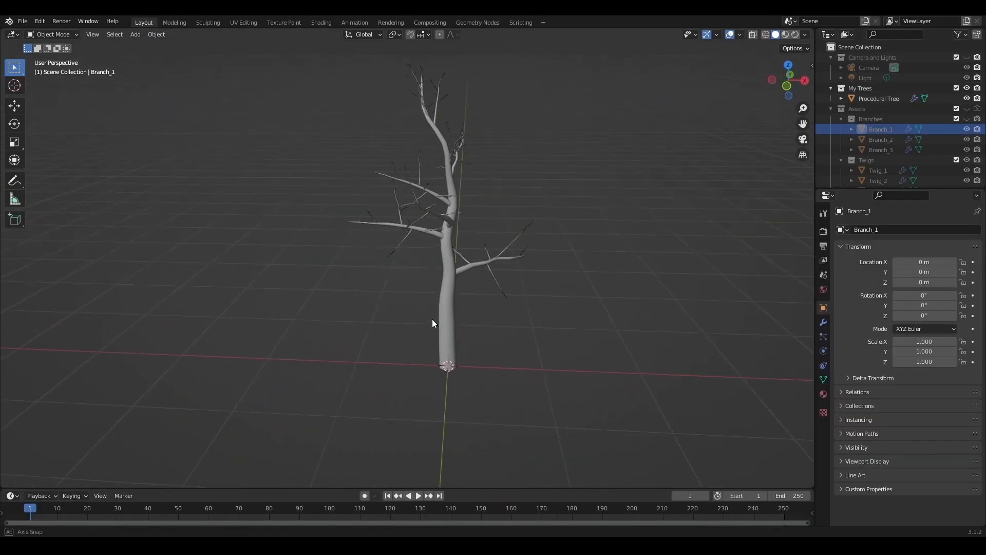
pyautogui.click(967, 88)
pyautogui.click(966, 109)
pyautogui.click(966, 160)
# Create a new collection named Leaves inside the Assets collection
pyautogui.click(841, 119)
pyautogui.click(841, 130)
pyautogui.click(859, 109)
pyautogui.rightClick(858, 109)
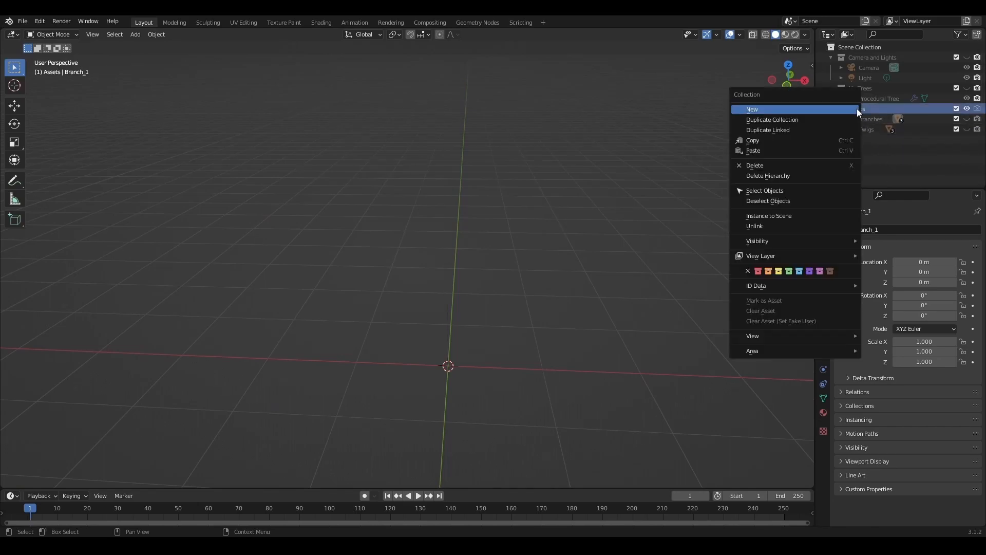
pyautogui.click(806, 107)
pyautogui.doubleClick(869, 139)
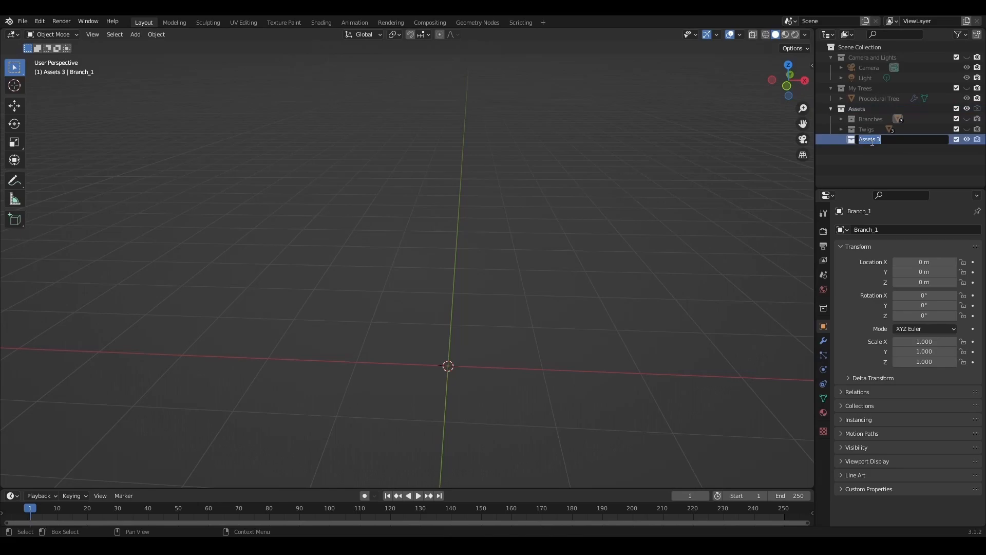
# Add a mesh plane to the Leaves collection
pyautogui.moveTo(442, 341)
pyautogui.mouseDown(button='middle')
pyautogui.moveTo(405, 346)
pyautogui.moveTo(464, 325)
pyautogui.moveTo(458, 334)
pyautogui.moveTo(431, 331)
pyautogui.mouseUp(button='middle')
pyautogui.hotkey('shift', 'a')
pyautogui.moveTo(421, 321)
pyautogui.click(465, 94)
pyautogui.moveTo(472, 116); pyautogui.dragTo(471, 293, button='middle')
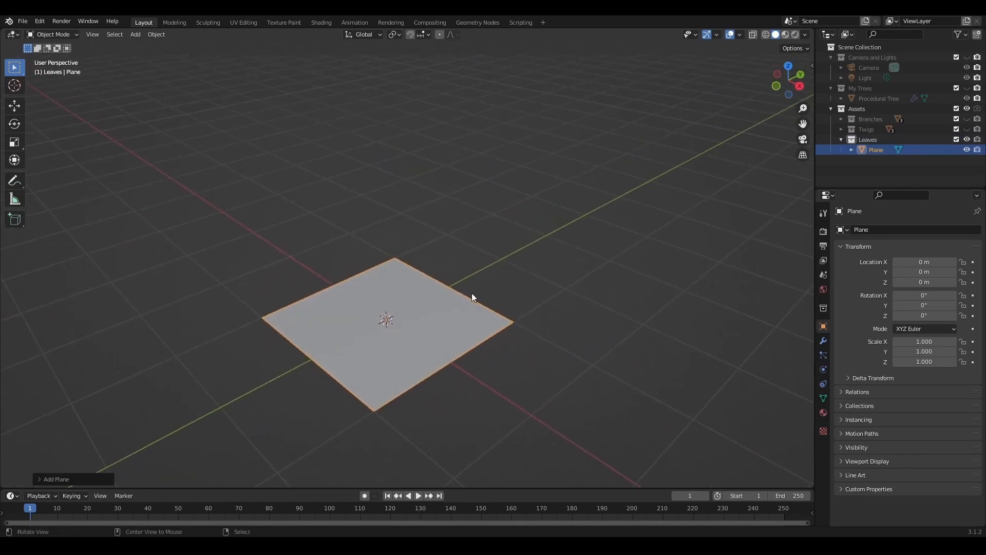
# Enable the Screencast Keys display in the 3D viewport
pyautogui.press('n')
pyautogui.click(807, 305)
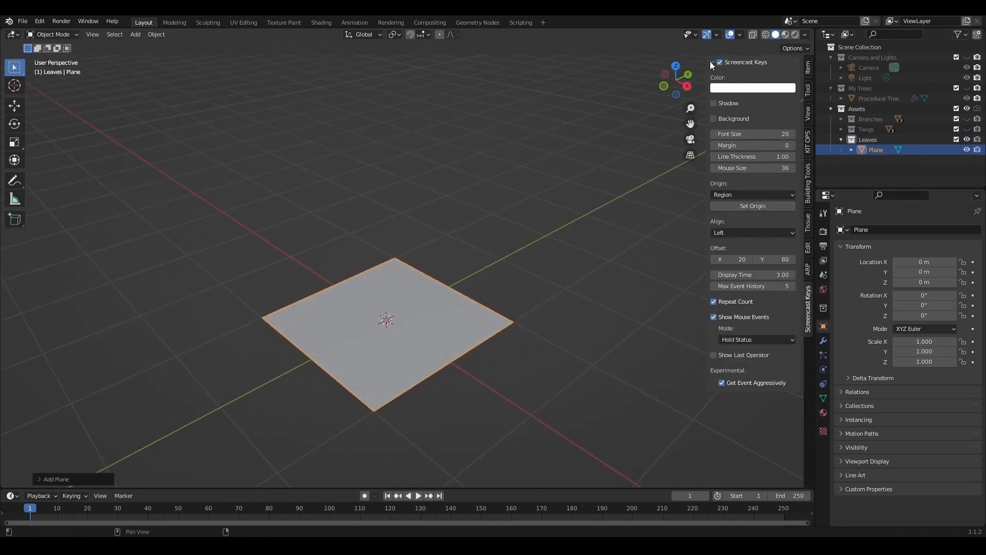
pyautogui.rightClick(439, 329)
pyautogui.moveTo(553, 239); pyautogui.dragTo(427, 310, button='middle')
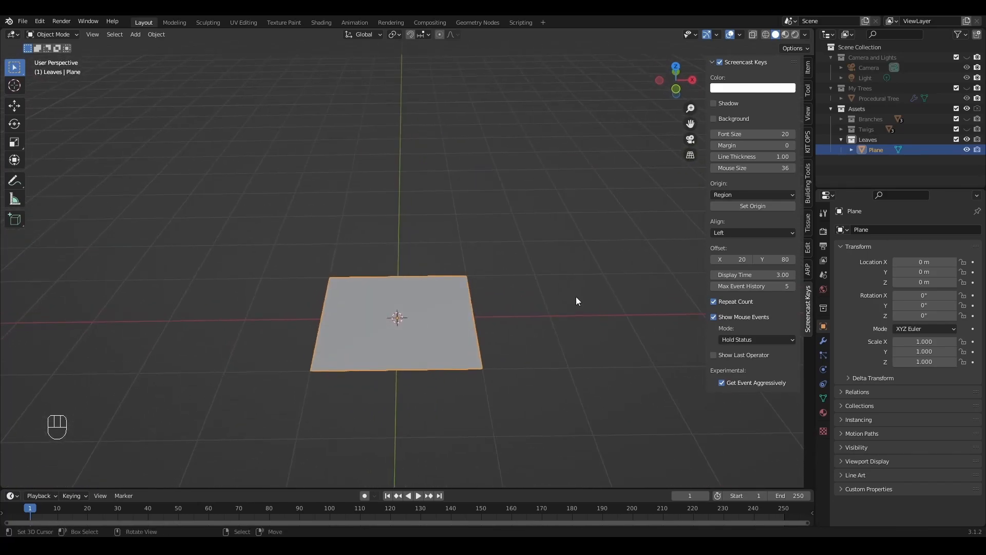
pyautogui.press('n')
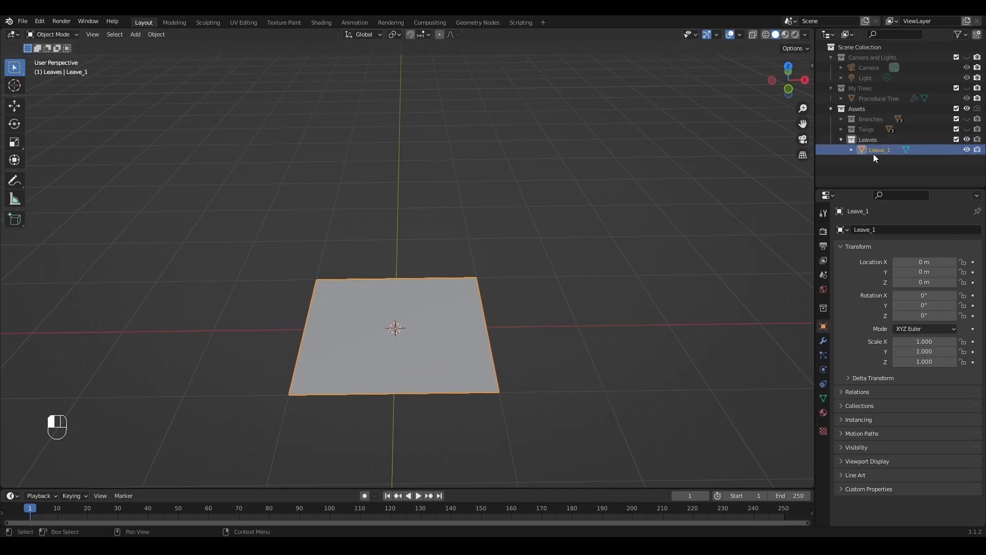
# Rename the plane as Leave_1
pyautogui.press('Return')
pyautogui.scroll(-1, 473, 279)
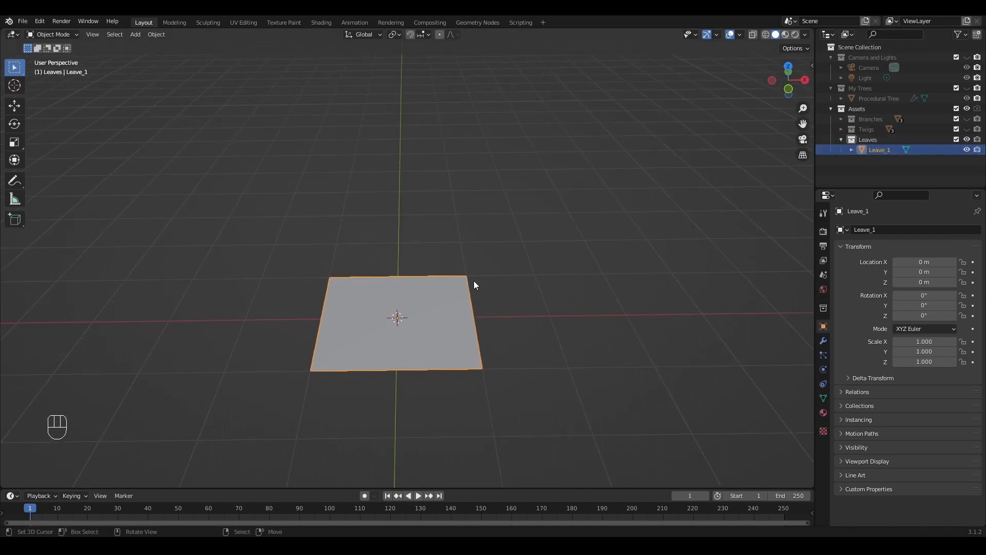
pyautogui.keyDown('alt'); pyautogui.keyDown('shift'); pyautogui.moveTo(433, 328); pyautogui.dragTo(379, 307, button='middle'); pyautogui.keyUp('shift'); pyautogui.keyUp('alt')
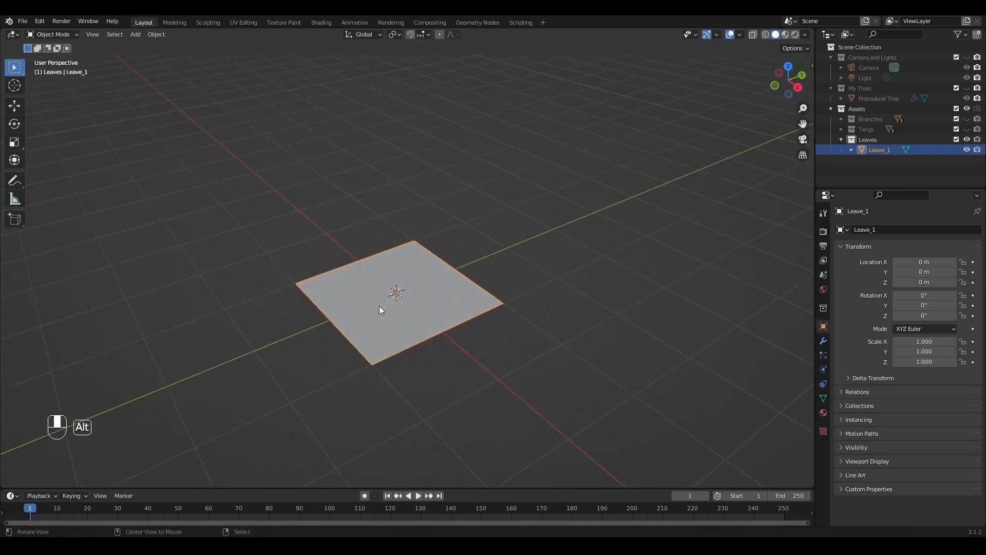
# In Edit Mode, narrow the plane's mesh along X and shrink the whole strip to about a third of its size
pyautogui.press('Tab')
pyautogui.press('s')
pyautogui.press('x')
pyautogui.press('s')
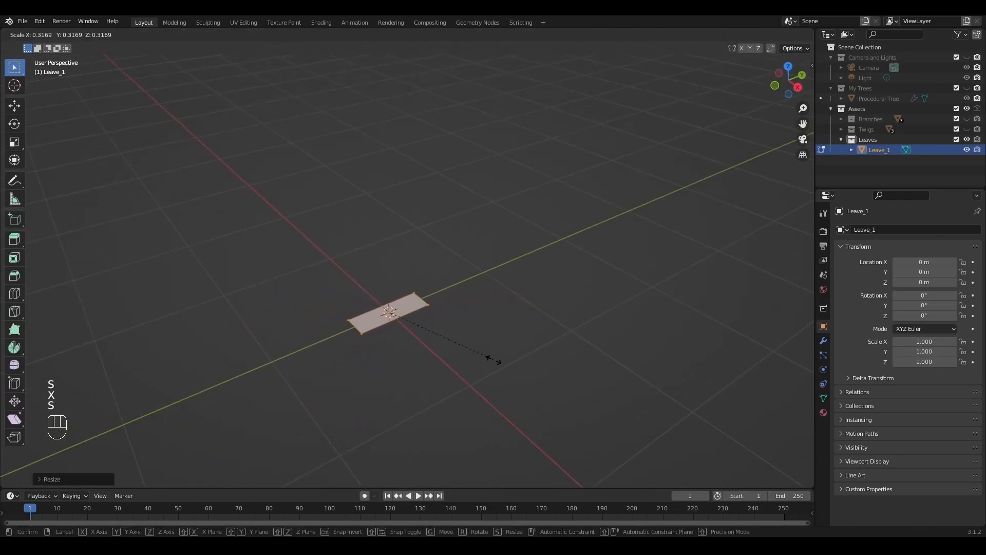
pyautogui.press('Tab')
# Show the tree for size reference, shrink Leave_1 to a scale of about 0.31, and widen its X scale to about 0.49
pyautogui.click(967, 88)
pyautogui.scroll(4, 390, 325)
pyautogui.keyDown('alt'); pyautogui.moveTo(391, 325); pyautogui.dragTo(431, 310, button='middle'); pyautogui.keyUp('alt')
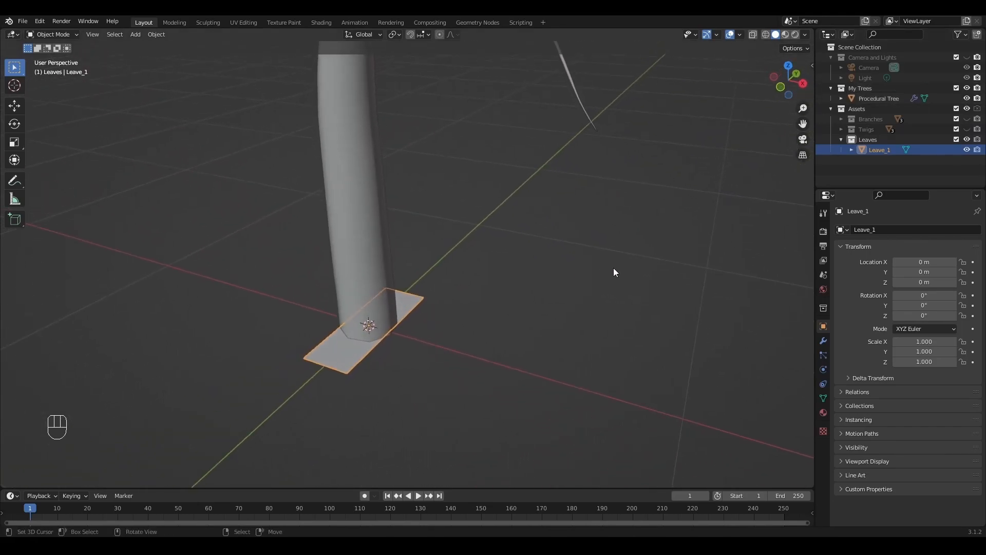
pyautogui.press('s')
pyautogui.click(431, 303)
pyautogui.press('s')
pyautogui.press('x')
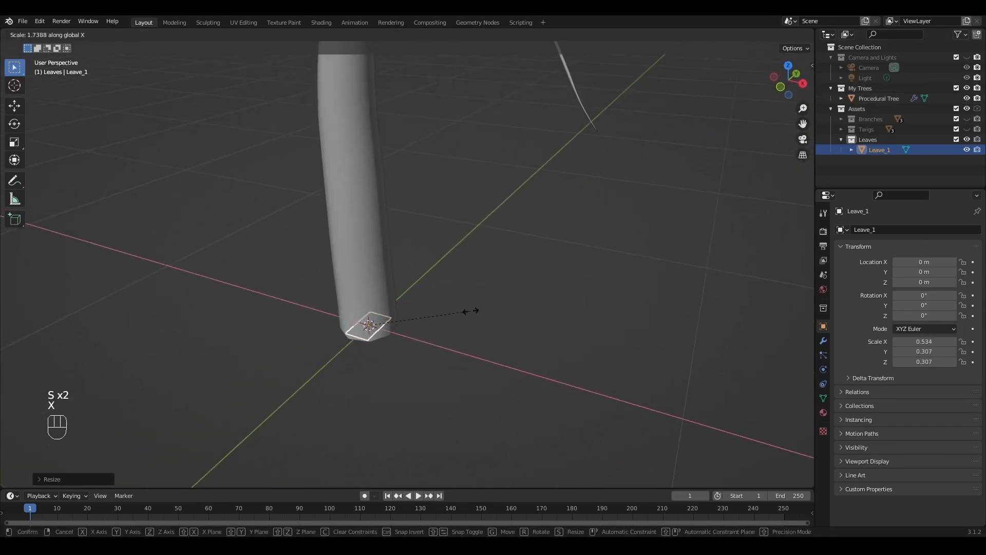
pyautogui.click(463, 311)
pyautogui.keyDown('alt'); pyautogui.moveTo(463, 311); pyautogui.dragTo(397, 322, button='middle'); pyautogui.keyUp('alt')
pyautogui.scroll(4, 441, 316)
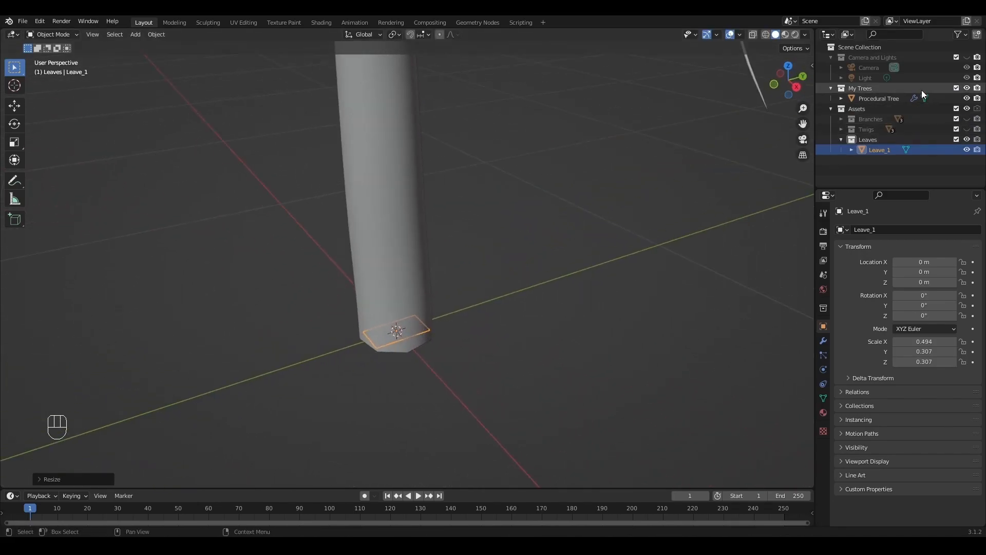
# Hide the My Trees collection and, in top view, add six evenly spaced loop cuts across the leaf's length
pyautogui.click(967, 88)
pyautogui.scroll(1, 418, 340)
pyautogui.press('KP_7')
pyautogui.keyDown('alt'); pyautogui.keyDown('shift'); pyautogui.moveTo(230, 264); pyautogui.dragTo(483, 330, button='middle'); pyautogui.keyUp('shift'); pyautogui.keyUp('alt')
pyautogui.press('Tab')
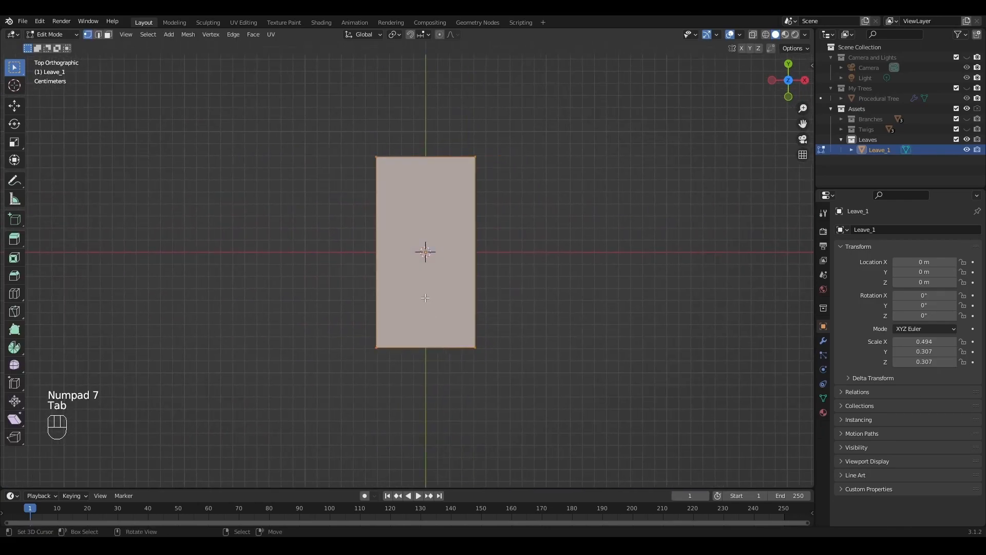
pyautogui.hotkey('ctrl', 'r')
pyautogui.scroll(4, 462, 260)
pyautogui.scroll(1, 462, 259)
pyautogui.click(462, 259)
pyautogui.rightClick(511, 274)
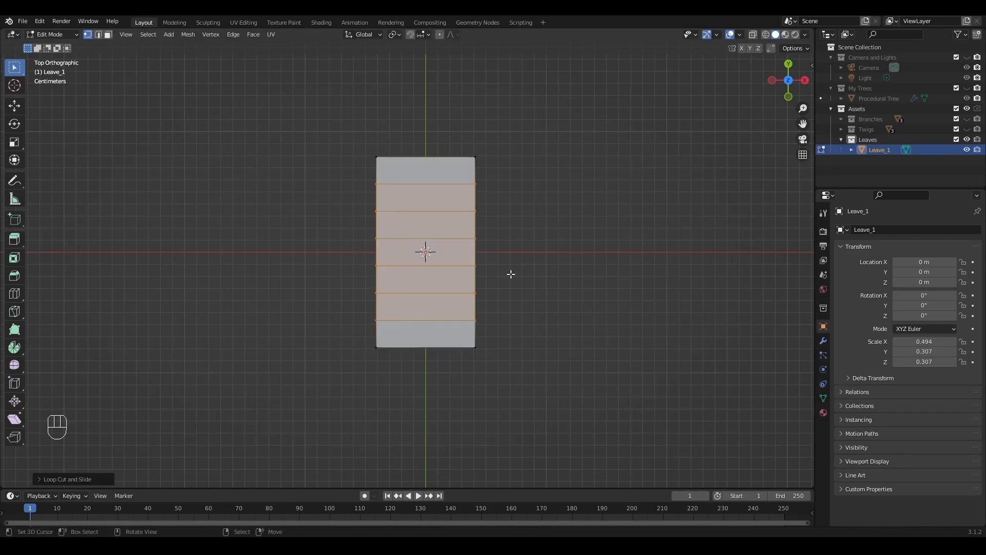
# With proportional editing and edge selection on, scale the leaf's far +Y end edge to about 0.07 to form a pointed tip
pyautogui.click(440, 34)
pyautogui.click(103, 34)
pyautogui.click(457, 157)
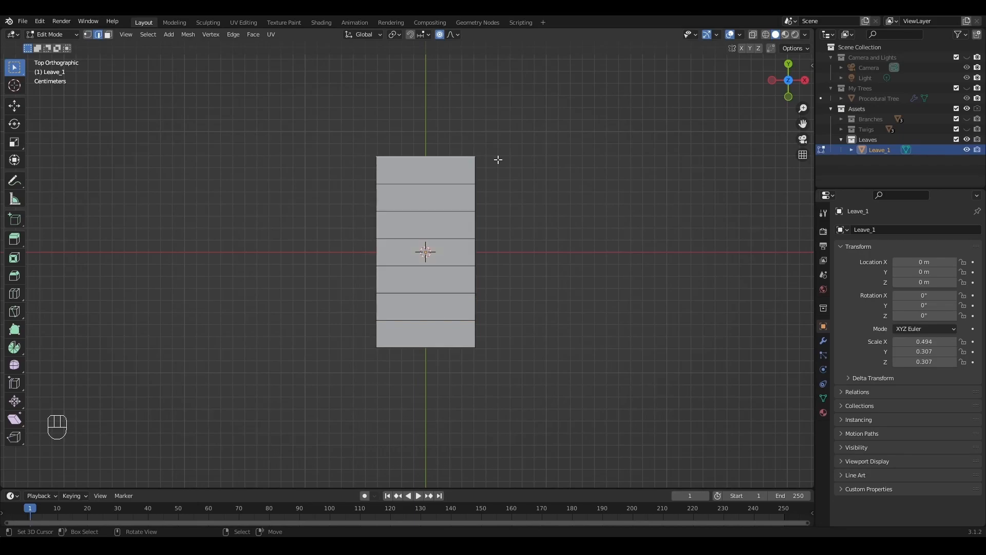
pyautogui.press('s')
pyautogui.scroll(20, 649, 173)
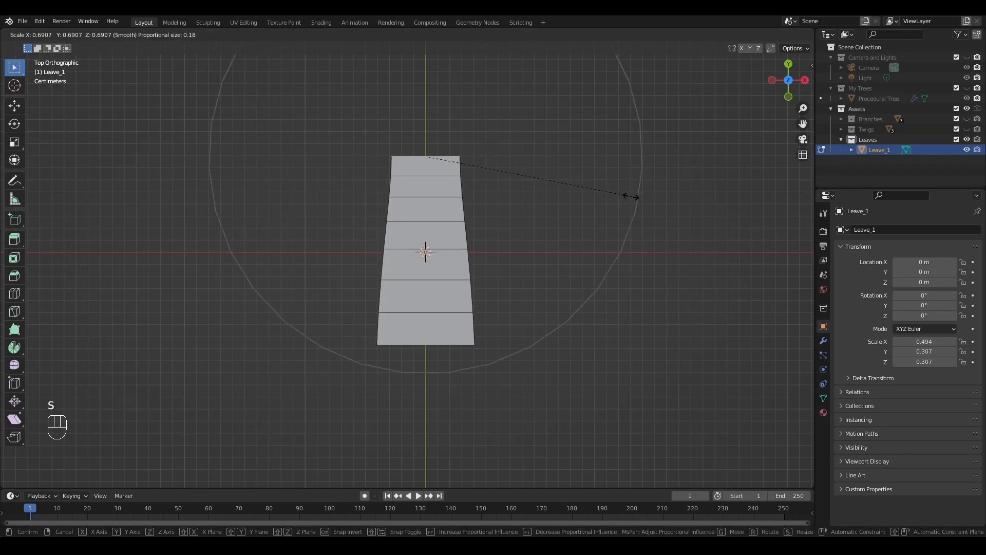
pyautogui.scroll(-3, 445, 171)
pyautogui.scroll(-1, 444, 170)
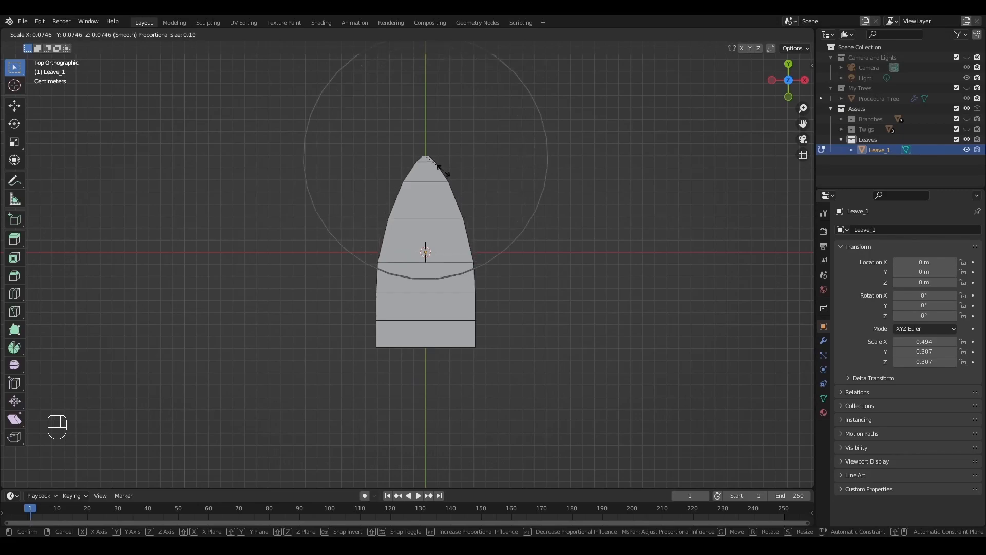
pyautogui.click(432, 166)
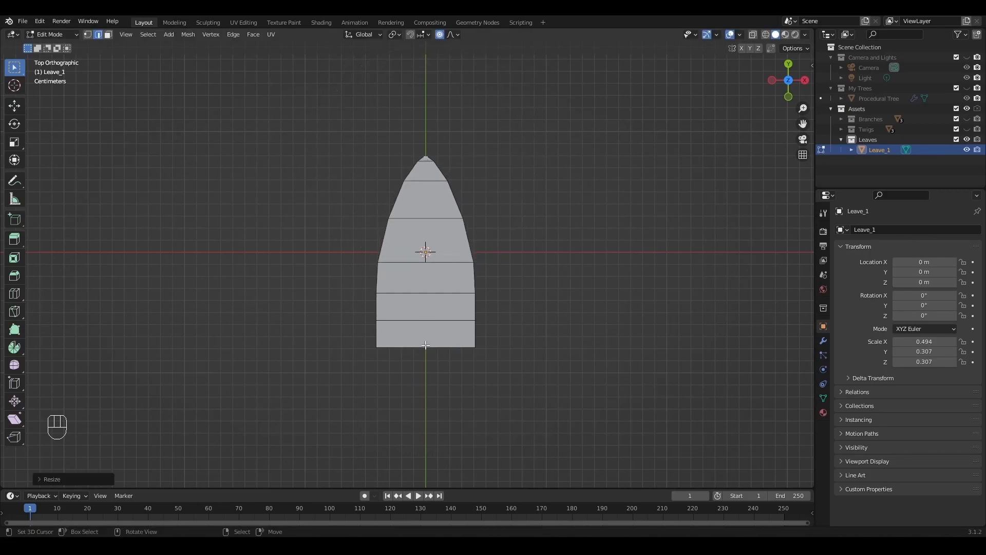
# Taper the leaf's opposite end by scaling its end edge down with a smaller proportional radius
pyautogui.press('s')
pyautogui.scroll(7, 522, 337)
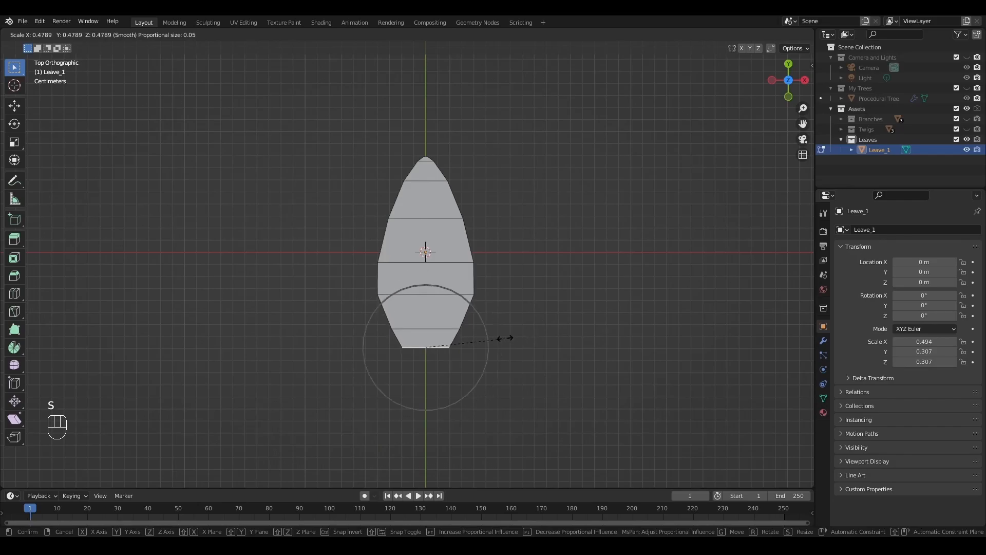
pyautogui.rightClick(445, 340)
pyautogui.scroll(3, 445, 339)
# Scale down the second cross edge from the leaf's base slightly to smooth its outline
pyautogui.keyDown('alt'); pyautogui.click(441, 320); pyautogui.keyUp('alt')
pyautogui.press('s')
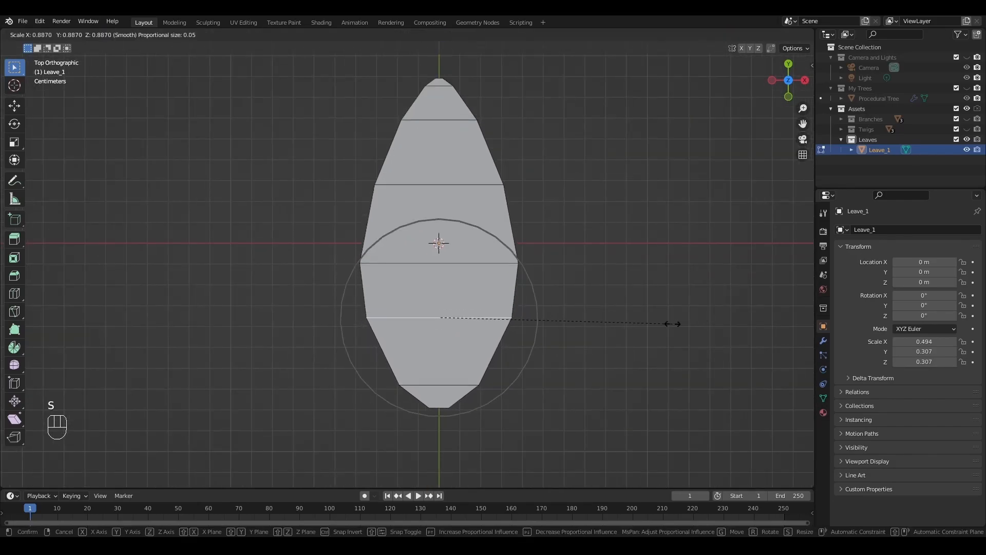
pyautogui.click(661, 325)
# Add a centred lengthwise loop cut along the leaf and lower it along Z to form a midrib crease
pyautogui.scroll(-3, 642, 335)
pyautogui.keyDown('alt'); pyautogui.moveTo(642, 334); pyautogui.dragTo(556, 281); pyautogui.keyUp('alt')
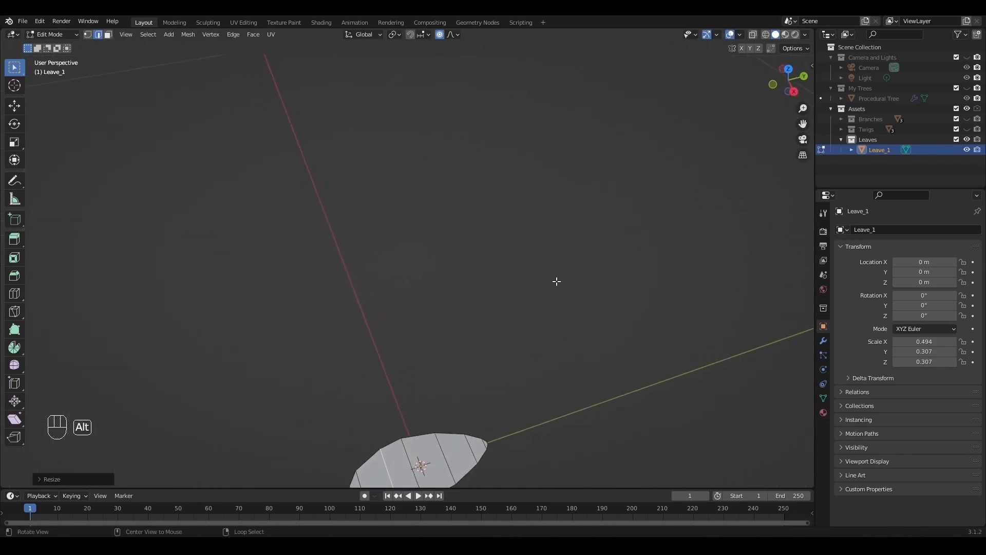
pyautogui.keyDown('alt'); pyautogui.keyDown('shift'); pyautogui.moveTo(483, 409); pyautogui.dragTo(484, 215); pyautogui.keyUp('shift'); pyautogui.keyUp('alt')
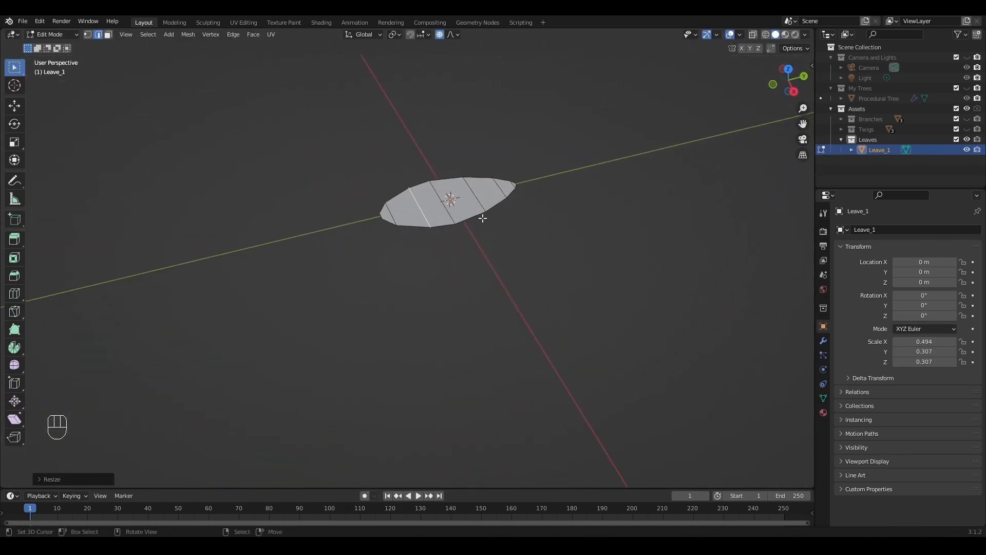
pyautogui.hotkey('ctrl', 'r')
pyautogui.doubleClick(424, 197)
pyautogui.press('g')
pyautogui.press('z')
pyautogui.click(470, 164)
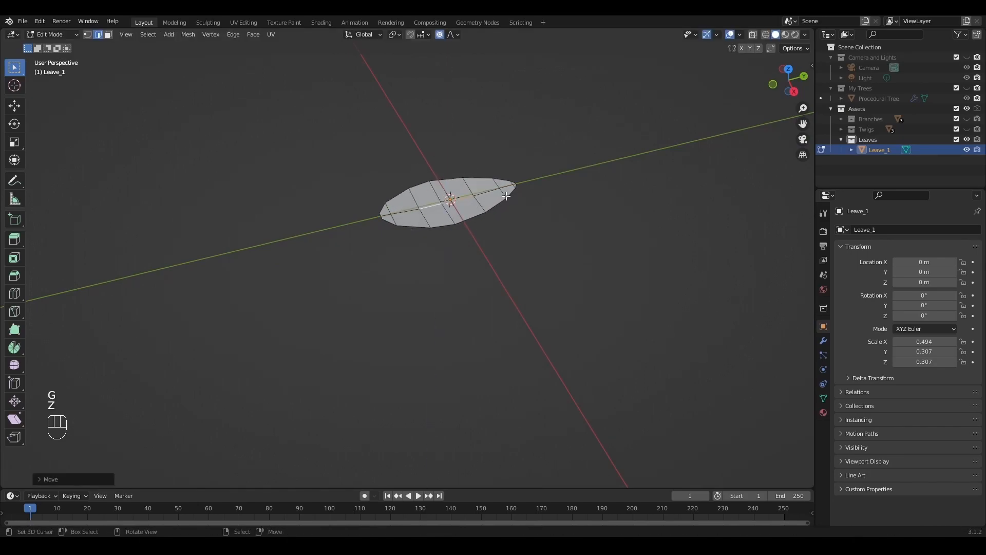
# In right side view, rotate the cross edge near the leaf's tip by about 50° to bend the tip upward
pyautogui.press('KP_3')
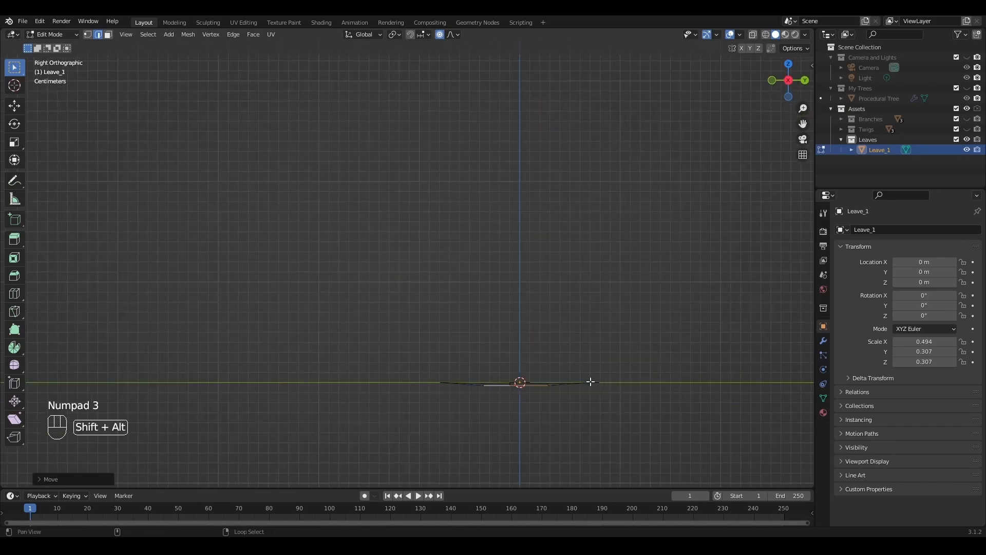
pyautogui.moveTo(539, 237); pyautogui.dragTo(524, 289, button='middle')
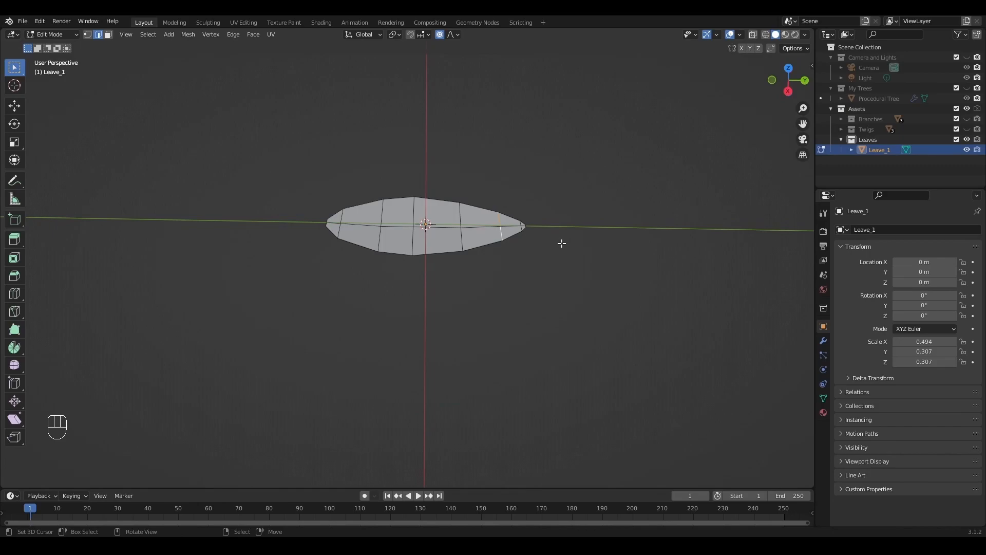
pyautogui.press('KP_3')
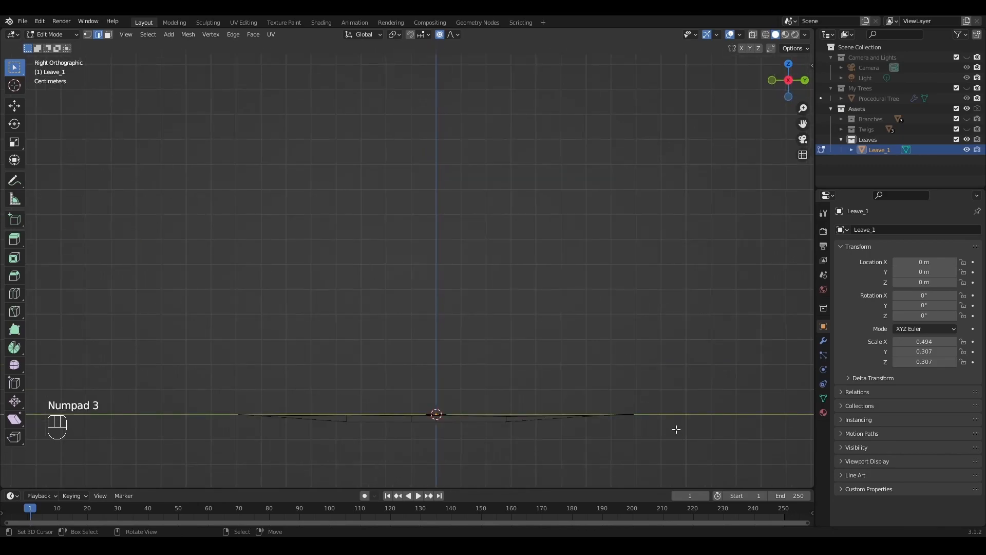
pyautogui.press('r')
pyautogui.scroll(1, 649, 369)
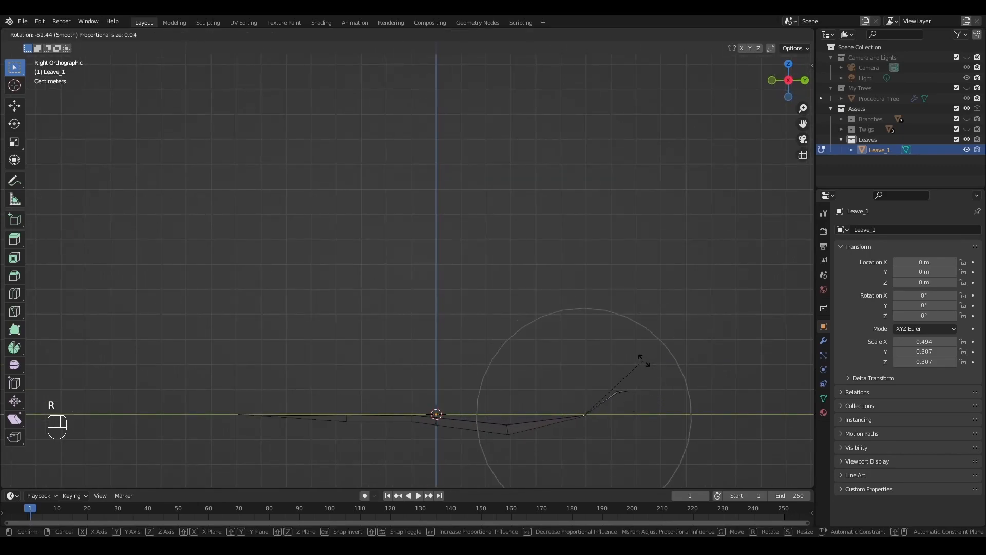
pyautogui.click(652, 364)
# Lower the cross edge near the leaf's middle by about 0.007 m along Z with proportional editing
pyautogui.keyDown('alt'); pyautogui.moveTo(654, 365); pyautogui.dragTo(356, 333); pyautogui.keyUp('alt')
pyautogui.press('g')
pyautogui.press('z')
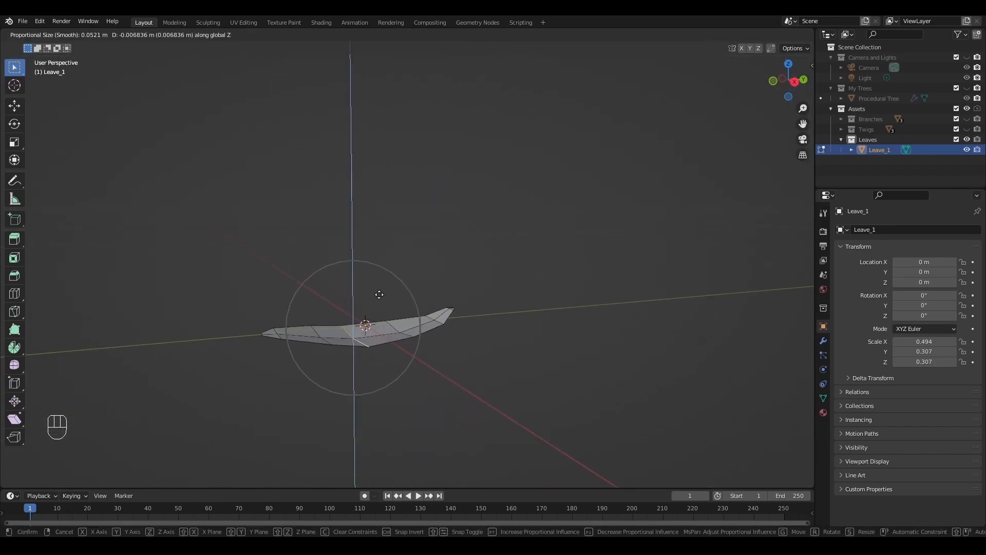
pyautogui.click(379, 293)
# Raise the edge at the leaf's tip about 0.005 m along Z, using a small proportional editing radius
pyautogui.keyDown('alt'); pyautogui.moveTo(379, 293); pyautogui.dragTo(490, 336); pyautogui.keyUp('alt')
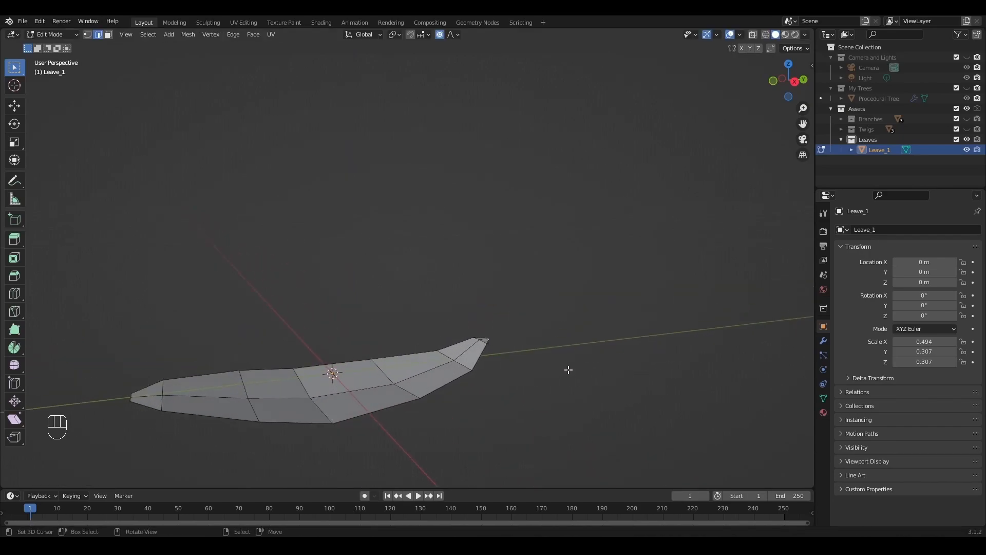
pyautogui.press('g')
pyautogui.press('z')
pyautogui.scroll(5, 564, 365)
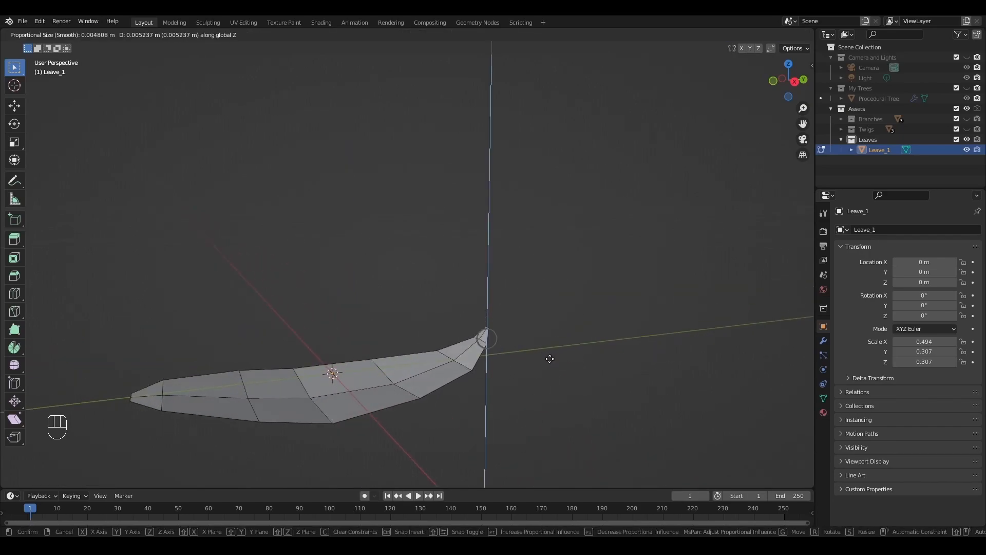
pyautogui.click(549, 358)
# In top view, extrude the edge at the leaf's base along negative Y to form a stem
pyautogui.keyDown('alt'); pyautogui.moveTo(550, 358); pyautogui.dragTo(402, 363); pyautogui.keyUp('alt')
pyautogui.press('KP_7')
pyautogui.scroll(3, 383, 385)
pyautogui.keyDown('alt'); pyautogui.keyDown('shift'); pyautogui.moveTo(314, 418); pyautogui.dragTo(544, 305); pyautogui.keyUp('shift'); pyautogui.keyUp('alt')
pyautogui.scroll(-3, 388, 380)
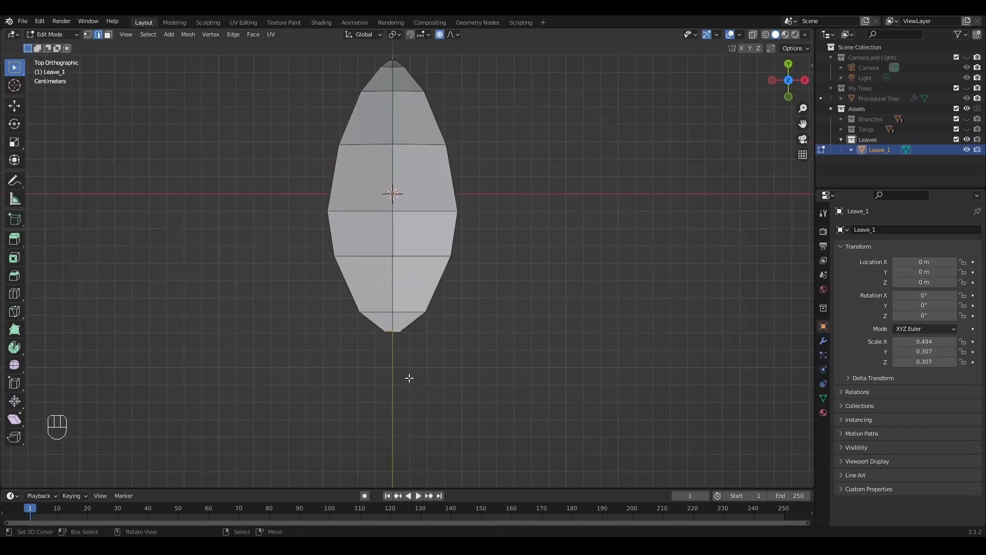
pyautogui.keyDown('alt'); pyautogui.keyDown('shift'); pyautogui.moveTo(437, 393); pyautogui.dragTo(444, 365); pyautogui.keyUp('shift'); pyautogui.keyUp('alt')
pyautogui.press('e')
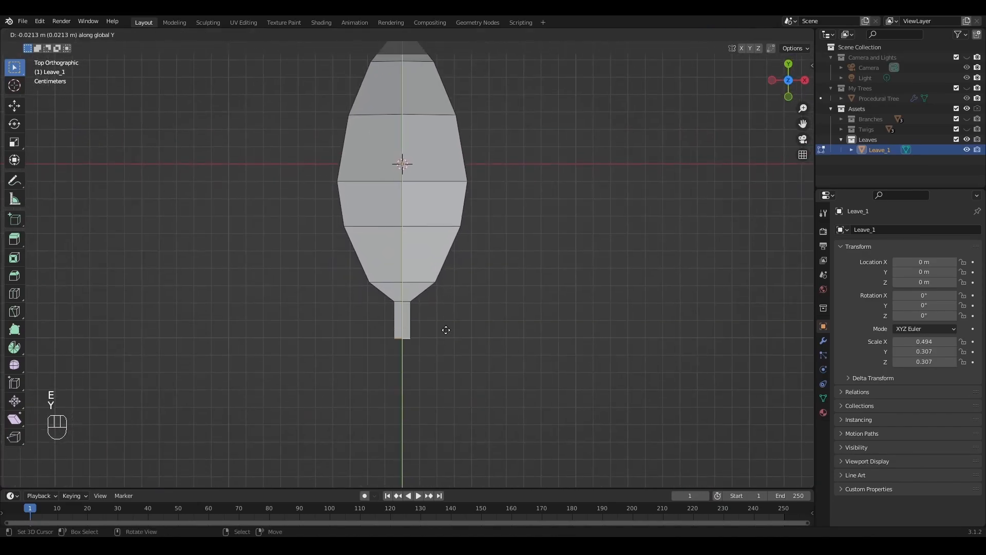
pyautogui.click(450, 377)
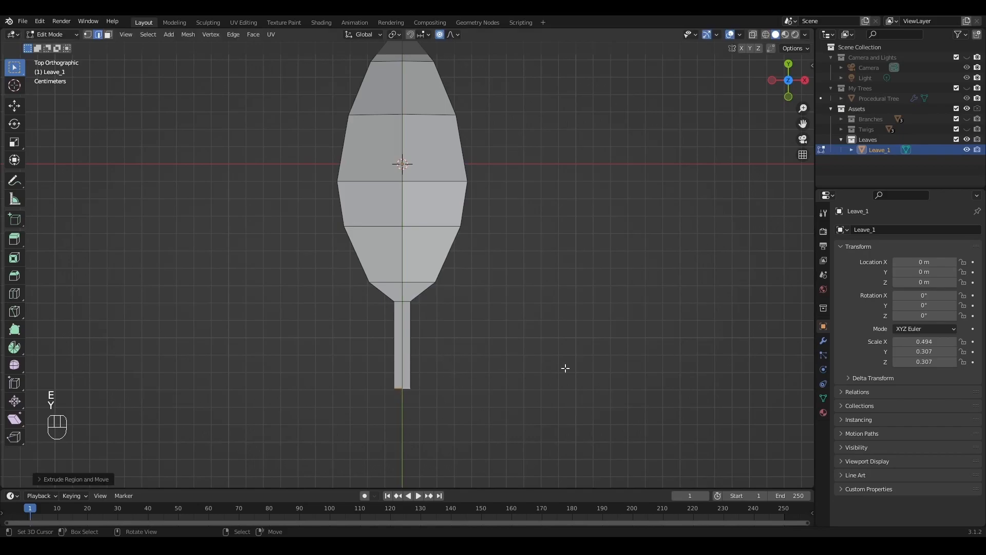
# Taper the stem by scaling its free end to about 0.47 and slightly narrowing the edge where it meets the blade
pyautogui.press('s')
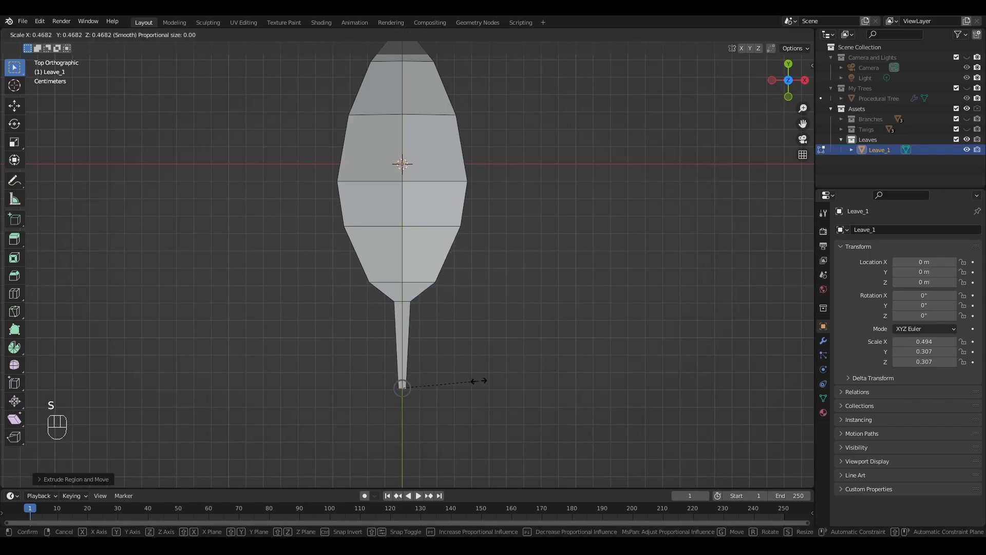
pyautogui.click(480, 380)
pyautogui.press('s')
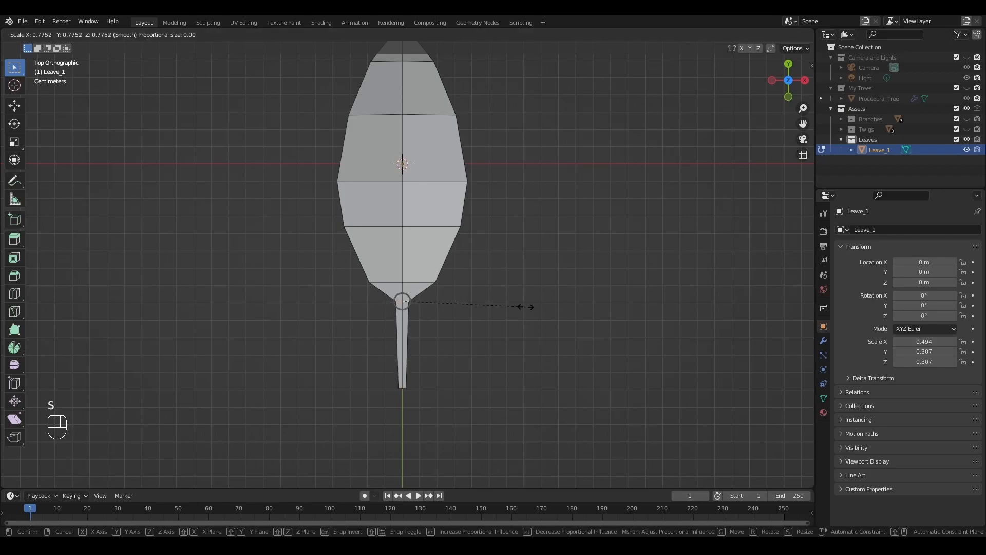
pyautogui.click(520, 311)
# Add a centred loop cut across the stem and raise it along Z to bend the stem upward
pyautogui.moveTo(519, 310); pyautogui.dragTo(363, 323, button='middle')
pyautogui.press('ctrl')
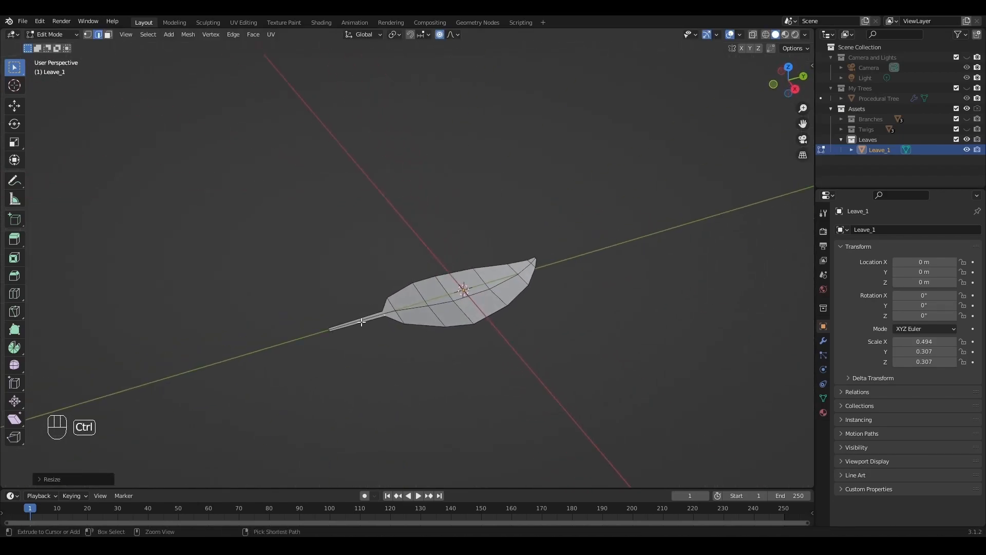
pyautogui.hotkey('ctrl', 'r')
pyautogui.click(361, 322)
pyautogui.rightClick(362, 321)
pyautogui.press('g')
pyautogui.press('z')
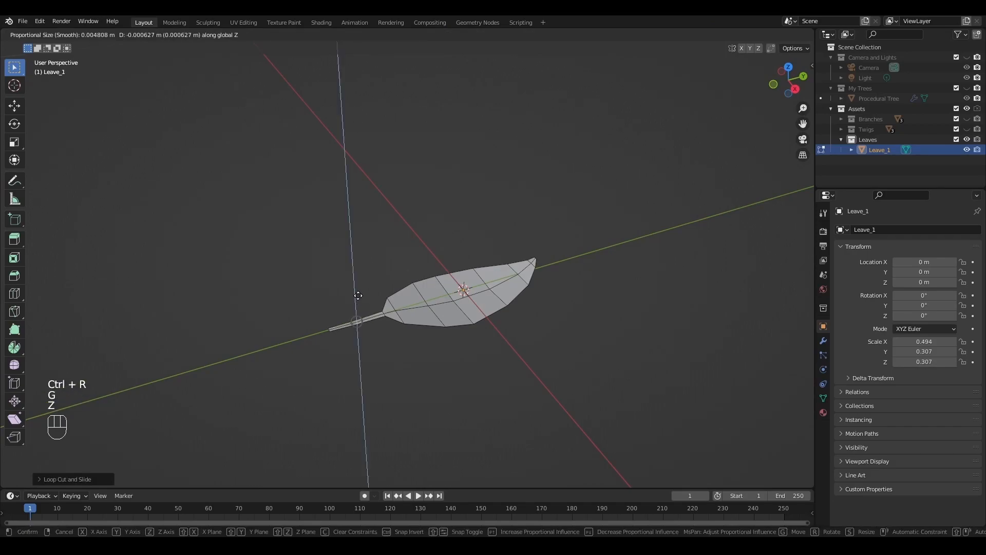
pyautogui.click(359, 290)
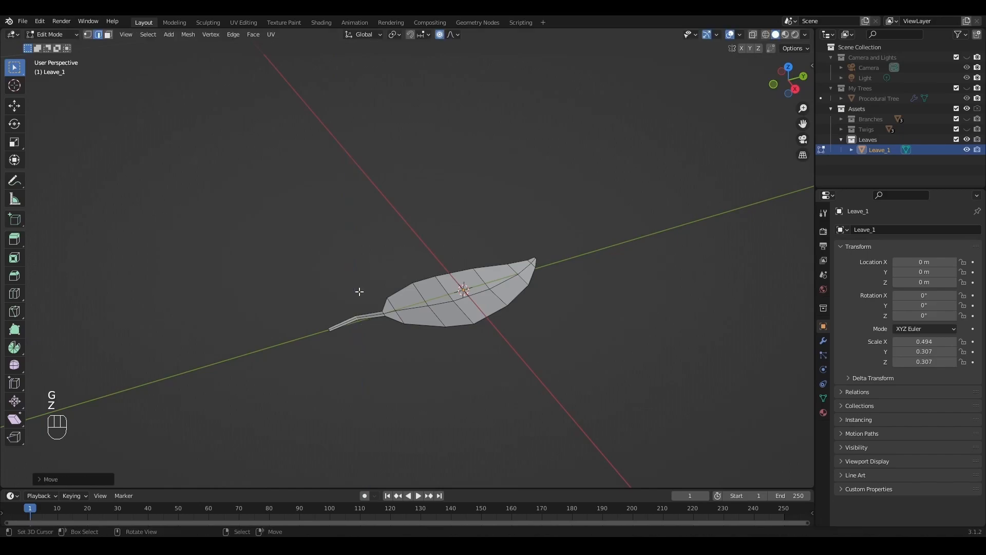
# Bevel the stem's middle cross edge to soften the bend
pyautogui.scroll(3, 407, 323)
pyautogui.moveTo(424, 345); pyautogui.dragTo(506, 304, button='middle')
pyautogui.hotkey('ctrl', 'b')
pyautogui.click(437, 362)
# In Object Mode, widen the leaf along X to a scale of about 0.574 and apply its scale
pyautogui.press('Tab')
pyautogui.press('s')
pyautogui.press('x')
pyautogui.click(525, 309)
pyautogui.hotkey('ctrl', 'a')
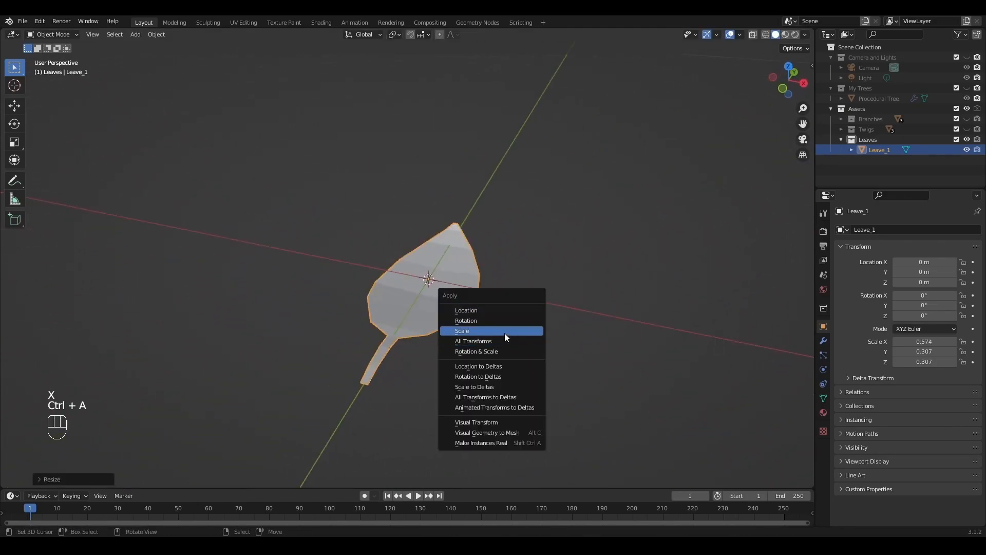
pyautogui.click(504, 331)
# Set the leaf object to smooth shading
pyautogui.click(162, 35)
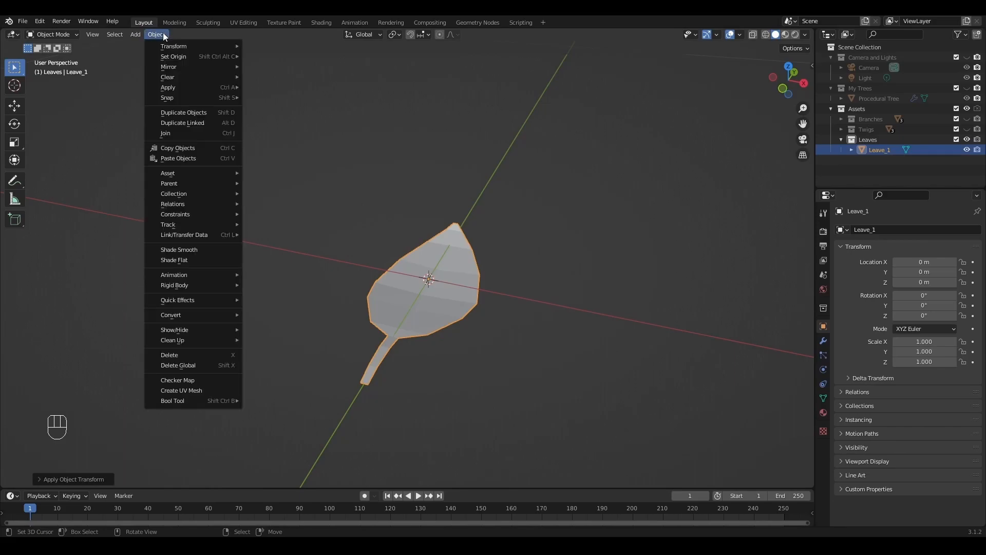
pyautogui.click(195, 251)
pyautogui.keyDown('alt'); pyautogui.moveTo(422, 275); pyautogui.dragTo(402, 274, button='middle'); pyautogui.keyUp('alt')
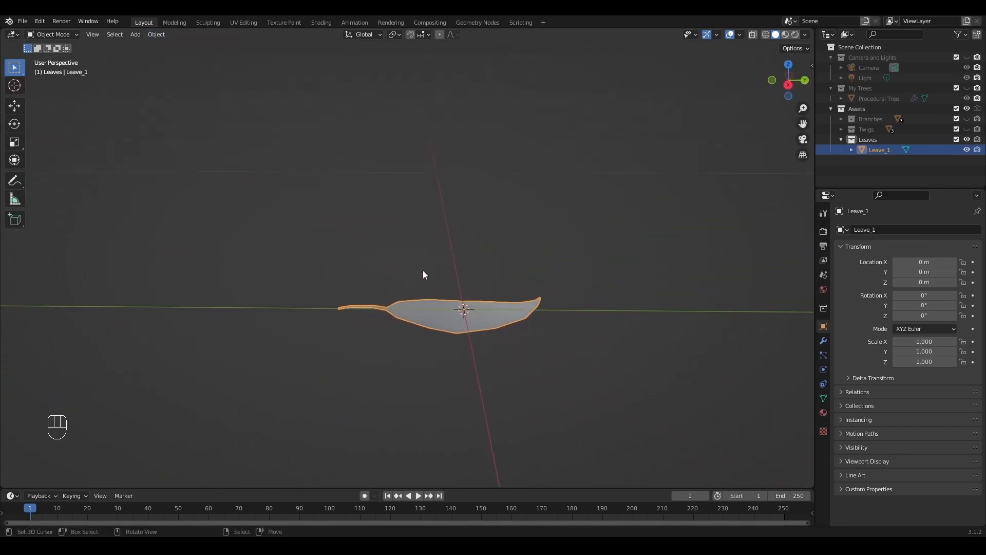
# In right side view, rotate the whole leaf mesh upright and move its stem end onto the world origin
pyautogui.press('KP_3')
pyautogui.press('Tab')
pyautogui.scroll(2, 555, 338)
pyautogui.keyDown('alt'); pyautogui.keyDown('shift'); pyautogui.moveTo(555, 337); pyautogui.dragTo(489, 311, button='middle'); pyautogui.keyUp('shift'); pyautogui.keyUp('alt')
pyautogui.press('a')
pyautogui.press('a')
pyautogui.press('r')
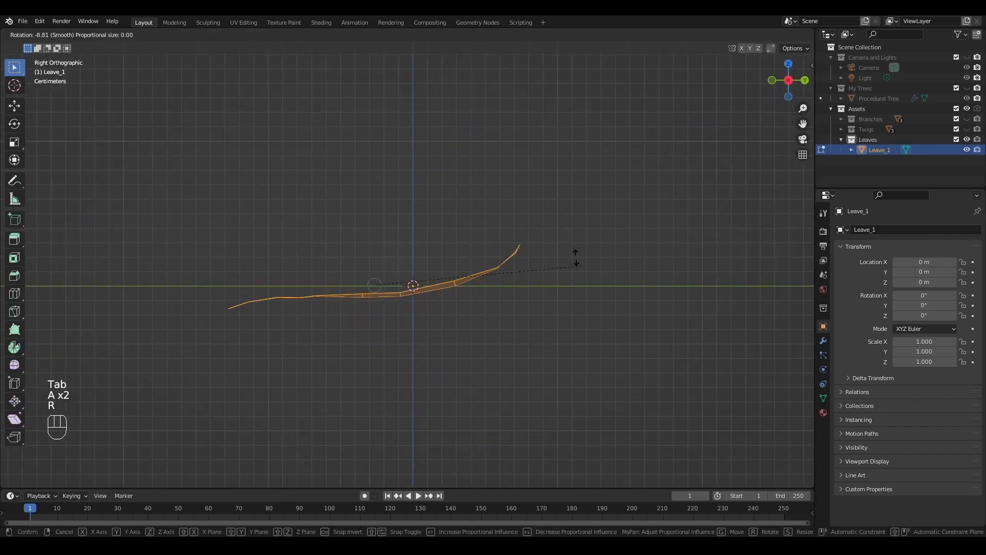
pyautogui.click(386, 166)
pyautogui.press('g')
pyautogui.click(390, 119)
# Add two centred cross loop cuts to the leaf blade and scale each one to round the outline
pyautogui.moveTo(390, 119); pyautogui.dragTo(451, 264, button='middle')
pyautogui.hotkey('ctrl', 'r')
pyautogui.click(436, 142)
pyautogui.rightClick(517, 141)
pyautogui.press('s')
pyautogui.click(522, 141)
pyautogui.hotkey('ctrl', 'r')
pyautogui.click(429, 204)
pyautogui.rightClick(435, 204)
pyautogui.press('s')
pyautogui.click(507, 200)
# Add two further centred cross loop cuts to the leaf, scaling each to smooth the remaining angular parts of its outline
pyautogui.scroll(4, 486, 194)
pyautogui.keyDown('alt'); pyautogui.keyDown('shift'); pyautogui.moveTo(465, 192); pyautogui.dragTo(462, 375, button='middle'); pyautogui.keyUp('shift'); pyautogui.keyUp('alt')
pyautogui.hotkey('ctrl', 'r')
pyautogui.click(422, 341)
pyautogui.rightClick(436, 342)
pyautogui.press('s')
pyautogui.click(503, 346)
pyautogui.scroll(-3, 496, 328)
pyautogui.keyDown('alt'); pyautogui.keyDown('shift'); pyautogui.moveTo(422, 138); pyautogui.dragTo(421, 193); pyautogui.keyUp('shift'); pyautogui.keyUp('alt')
pyautogui.hotkey('ctrl', 'r')
pyautogui.click(422, 216)
pyautogui.rightClick(428, 216)
pyautogui.press('s')
pyautogui.click(479, 216)
# Slide the selected cross edge along the leaf to even out the edge spacing, then return to Object Mode
pyautogui.scroll(-3, 405, 293)
pyautogui.keyDown('alt'); pyautogui.moveTo(344, 352); pyautogui.dragTo(392, 276); pyautogui.keyUp('alt')
pyautogui.press('g')
pyautogui.press('g')
pyautogui.click(463, 260)
pyautogui.scroll(4, 338, 300)
pyautogui.keyDown('alt'); pyautogui.moveTo(319, 307); pyautogui.dragTo(430, 246); pyautogui.keyUp('alt')
pyautogui.press('Tab')
pyautogui.scroll(-3, 382, 294)
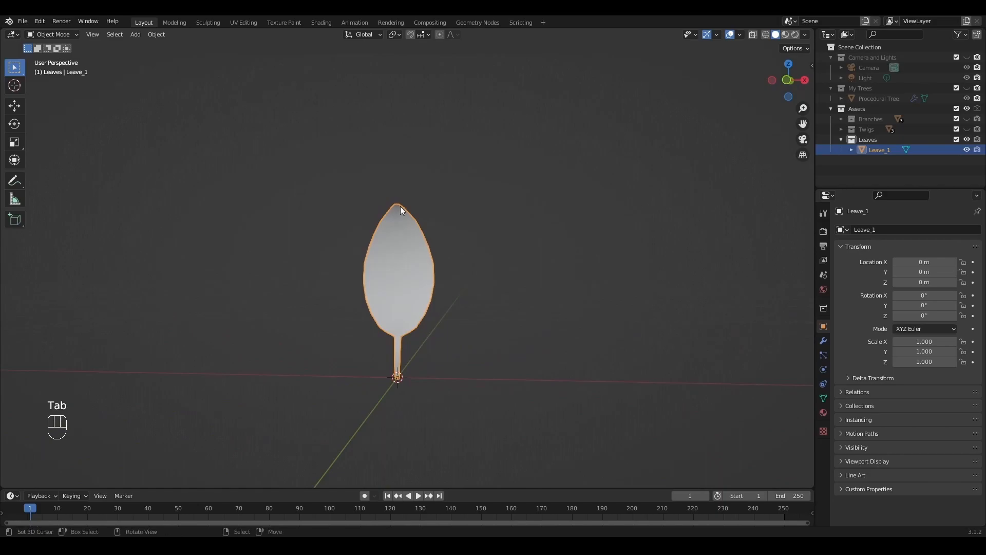
# Scale the cross edge loop near the leaf's tip to refine the tip's outline
pyautogui.press('Tab')
pyautogui.scroll(3, 427, 231)
pyautogui.keyDown('alt'); pyautogui.rightClick(409, 188); pyautogui.keyUp('alt')
pyautogui.press('s')
pyautogui.click(555, 194)
pyautogui.press('Tab')
pyautogui.scroll(-3, 550, 199)
pyautogui.keyDown('alt'); pyautogui.moveTo(551, 200); pyautogui.dragTo(523, 301); pyautogui.keyUp('alt')
# In front view, duplicate the leaf and move the copy 0.14 m along X beside the original
pyautogui.press('KP_1')
pyautogui.keyDown('alt'); pyautogui.keyDown('shift'); pyautogui.moveTo(453, 352); pyautogui.dragTo(417, 337); pyautogui.keyUp('shift'); pyautogui.keyUp('alt')
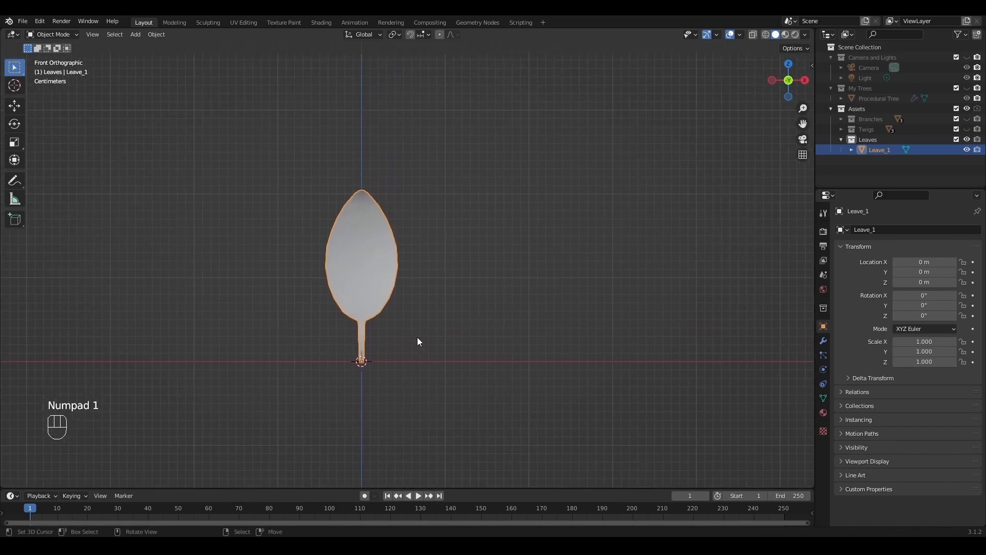
pyautogui.hotkey('shift', 'd')
pyautogui.rightClick(417, 336)
pyautogui.press('g')
pyautogui.press('x')
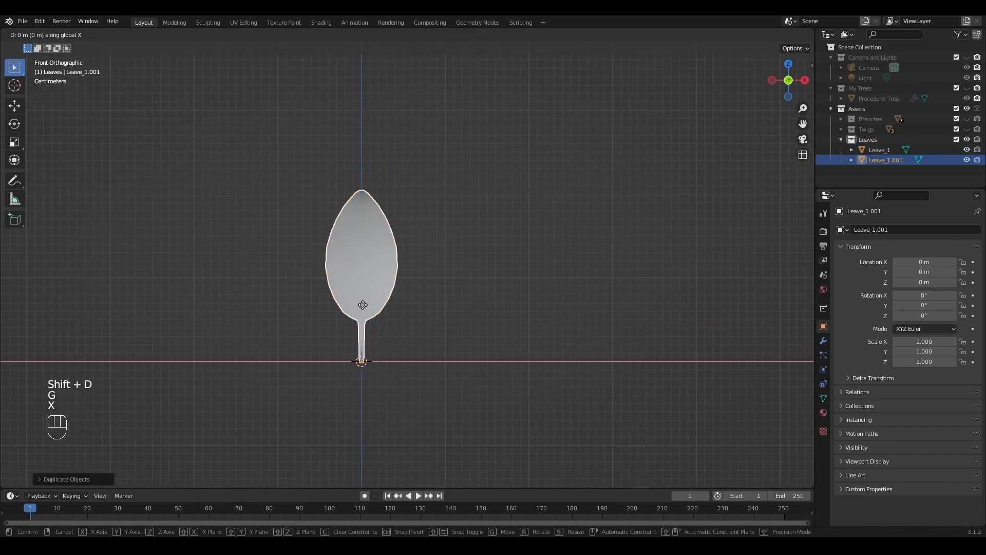
pyautogui.click(518, 318)
# Scale down the duplicate's whole mesh in Edit Mode and make it narrower along X
pyautogui.press('Tab')
pyautogui.scroll(3, 519, 318)
pyautogui.moveTo(563, 336)
pyautogui.keyDown('alt'); pyautogui.keyDown('shift'); pyautogui.mouseDown()
pyautogui.moveTo(466, 310)
pyautogui.moveTo(572, 340)
pyautogui.mouseUp(); pyautogui.keyUp('shift'); pyautogui.keyUp('alt')
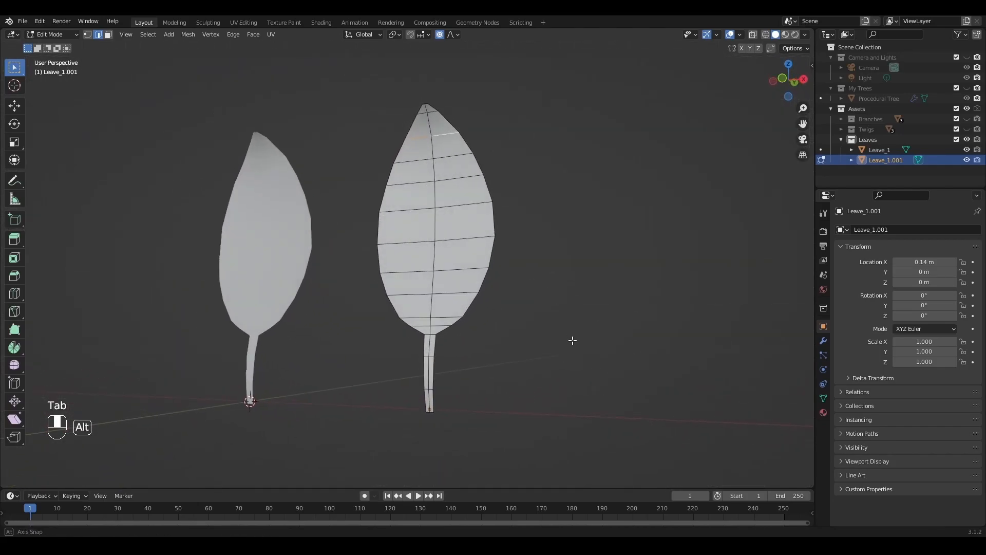
pyautogui.press('a')
pyautogui.press('s')
pyautogui.click(519, 282)
pyautogui.press('s')
pyautogui.press('x')
pyautogui.click(570, 267)
# In front view, duplicate the leaf within its mesh, rotating and placing the copies as angled side leaflets beside the central stem
pyautogui.keyDown('alt'); pyautogui.moveTo(513, 303); pyautogui.dragTo(458, 334); pyautogui.keyUp('alt')
pyautogui.press('KP_1')
pyautogui.hotkey('shift', 'd')
pyautogui.click(512, 339)
pyautogui.press('r')
pyautogui.click(597, 383)
pyautogui.press('g')
pyautogui.click(517, 323)
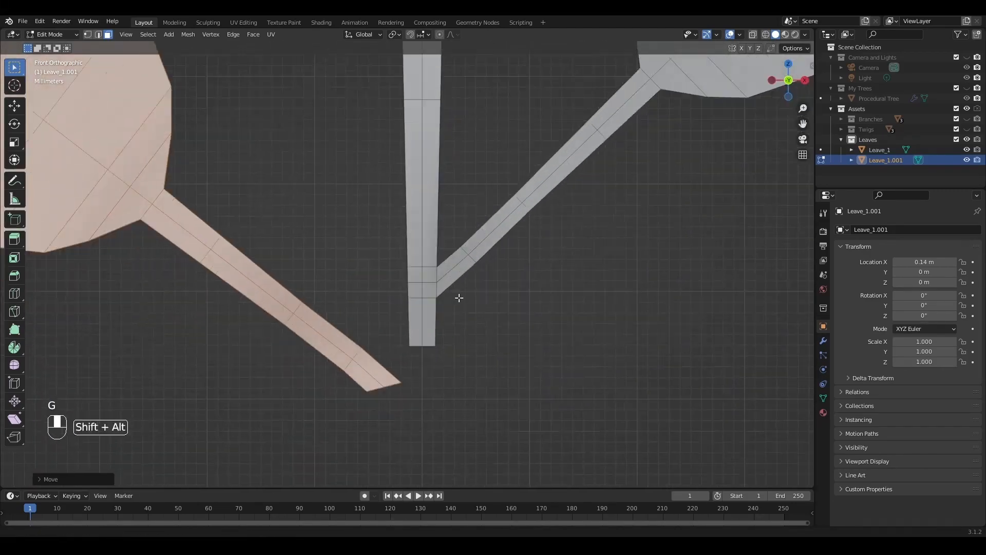
# Extend the central stem's lower end downward along Z and delete the end segment of the left leaflet's stem
pyautogui.keyDown('alt'); pyautogui.keyDown('shift'); pyautogui.moveTo(457, 297); pyautogui.dragTo(463, 250); pyautogui.keyUp('shift'); pyautogui.keyUp('alt')
pyautogui.rightClick(436, 272)
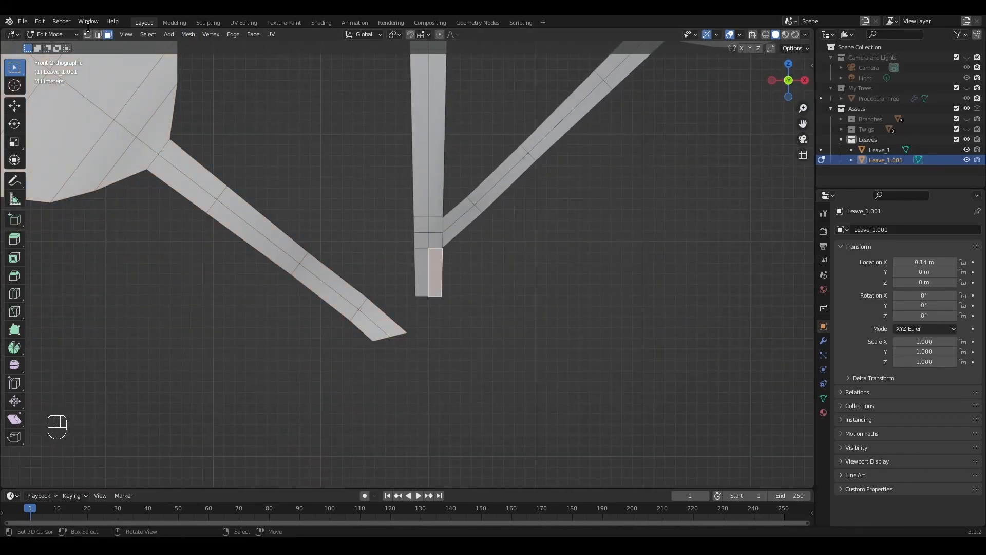
pyautogui.press('g')
pyautogui.press('z')
pyautogui.press('x')
pyautogui.click(365, 344)
# Add loop cuts near the central stem's lower end and align the left leaflet's attachment along Y
pyautogui.hotkey('ctrl', 'r')
pyautogui.click(439, 332)
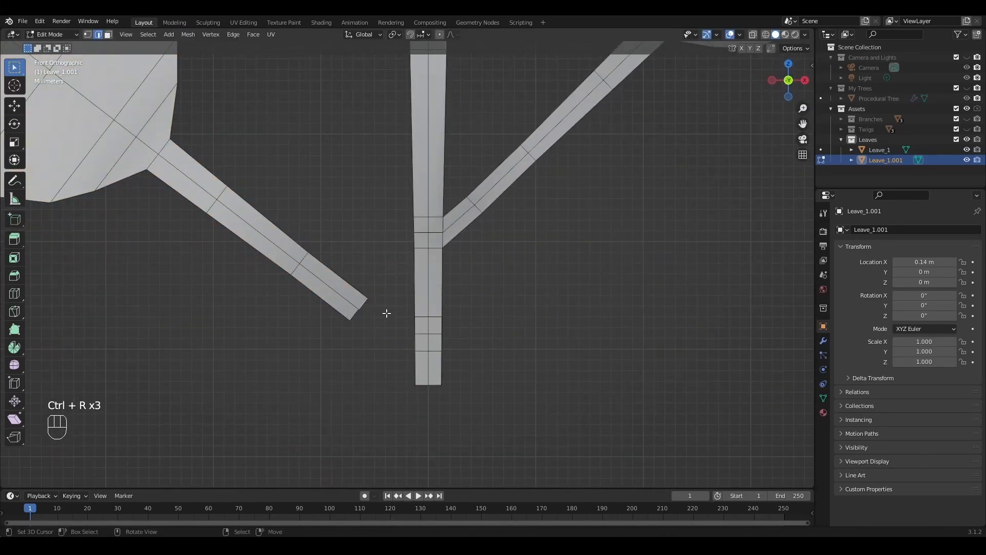
pyautogui.moveTo(416, 347); pyautogui.dragTo(518, 227, button='middle')
pyautogui.press('g')
pyautogui.press('y')
pyautogui.click(546, 268)
pyautogui.moveTo(546, 268); pyautogui.dragTo(616, 262, button='middle')
# Join the left leaflet's stem end to the central stem at the new loop cuts
pyautogui.keyDown('shift'); pyautogui.rightClick(400, 289); pyautogui.keyUp('shift')
pyautogui.press('g')
pyautogui.moveTo(400, 289); pyautogui.dragTo(533, 167, button='middle')
pyautogui.rightClick(475, 298)
pyautogui.press('Up')
# Select the right leaflet's blade in front view and rotate it about Z
pyautogui.press('KP_1')
pyautogui.keyDown('shift'); pyautogui.moveTo(513, 223); pyautogui.dragTo(487, 289, button='middle'); pyautogui.keyUp('shift')
pyautogui.press('b')
pyautogui.moveTo(679, 80); pyautogui.dragTo(462, 324)
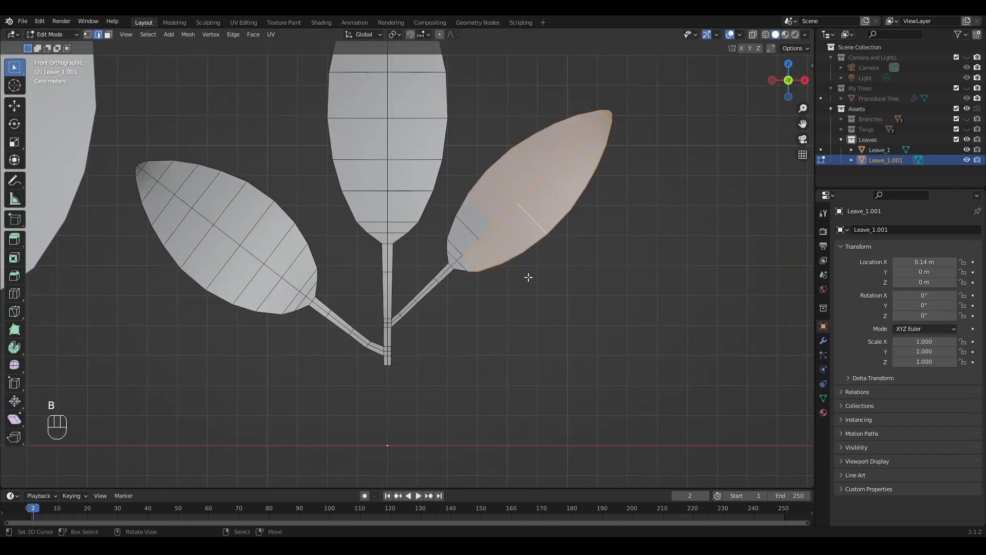
pyautogui.rightClick(419, 297)
pyautogui.scroll(-3, 563, 215)
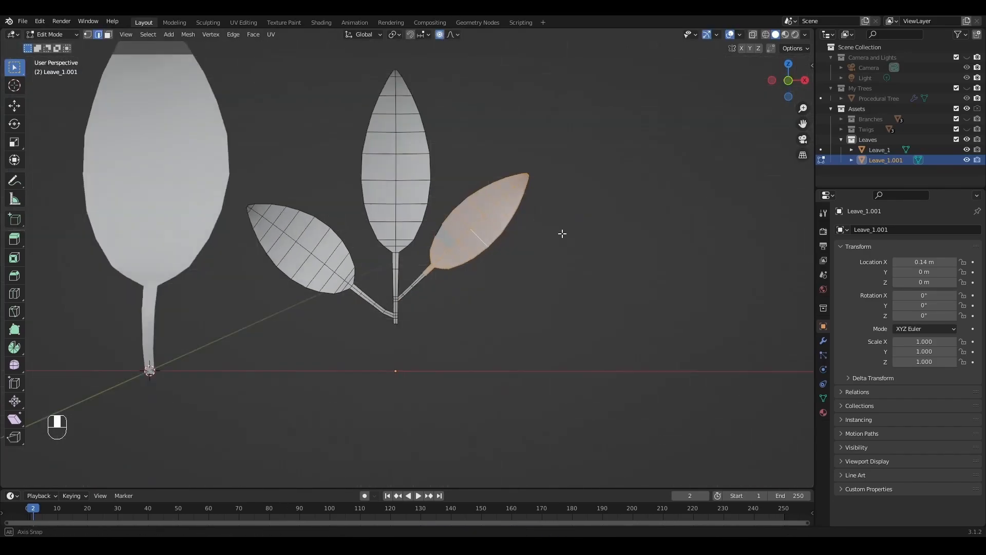
pyautogui.moveTo(563, 216); pyautogui.dragTo(647, 200, button='middle')
pyautogui.press('r')
pyautogui.press('z')
pyautogui.click(606, 286)
# In top view, move the right leaflet toward negative Y with proportional editing so its stem curves forward
pyautogui.press('o')
pyautogui.press('KP_7')
pyautogui.scroll(4, 564, 284)
pyautogui.press('g')
pyautogui.click(563, 339)
# Select the left leaflet's blade, then rotate and move it toward negative Y in top view to match the right leaflet
pyautogui.moveTo(563, 339); pyautogui.dragTo(554, 254, button='middle')
pyautogui.rightClick(313, 263)
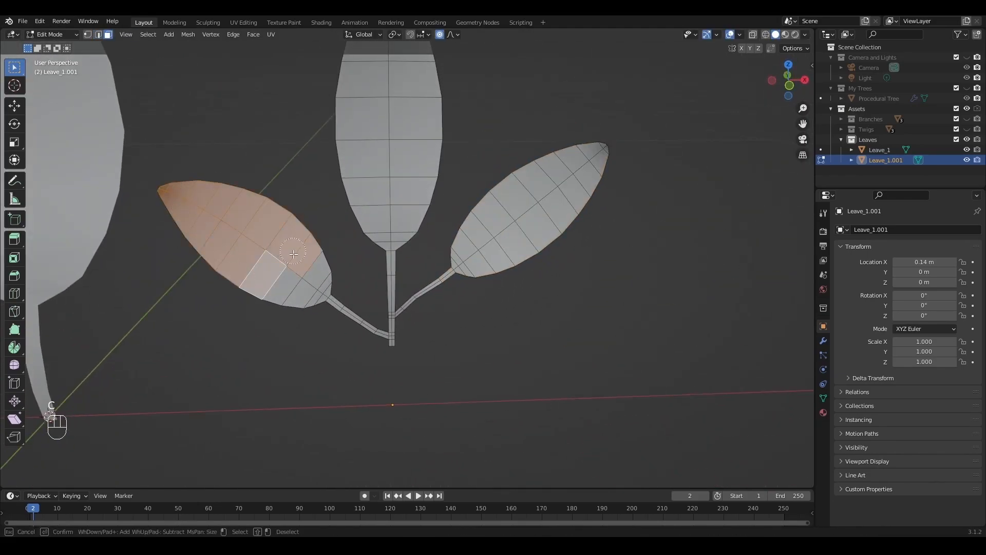
pyautogui.press('KP_7')
pyautogui.press('r')
pyautogui.click(372, 334)
pyautogui.press('g')
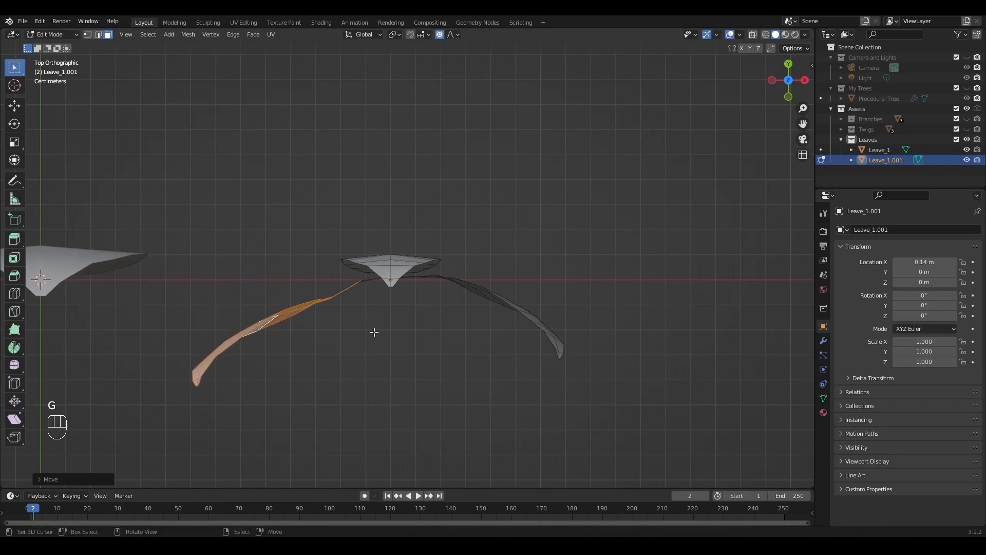
# Finish the left leaflet's forward move, then reposition it in front view with proportional editing
pyautogui.click(376, 358)
pyautogui.scroll(-3, 436, 382)
pyautogui.moveTo(442, 385); pyautogui.dragTo(414, 270, button='middle')
pyautogui.press('KP_1')
pyautogui.scroll(4, 406, 287)
pyautogui.press('g')
pyautogui.click(382, 347)
pyautogui.moveTo(488, 300); pyautogui.dragTo(413, 308, button='middle')
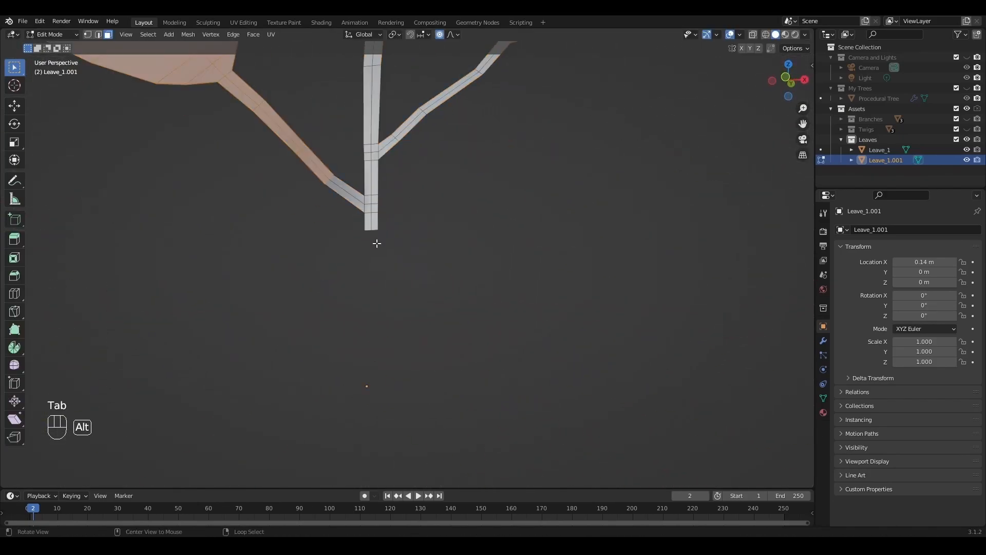
# Adjust the stem geometry near the left leaflet's joint in front view and lengthen the central stem's base downward
pyautogui.rightClick(364, 205)
pyautogui.keyDown('alt'); pyautogui.moveTo(365, 206); pyautogui.dragTo(454, 264, button='middle'); pyautogui.keyUp('alt')
pyautogui.press('KP_1')
pyautogui.scroll(2, 451, 263)
pyautogui.press('g')
pyautogui.click(367, 232)
pyautogui.keyDown('alt'); pyautogui.moveTo(369, 244); pyautogui.dragTo(554, 277, button='middle'); pyautogui.keyUp('alt')
pyautogui.press('KP_1')
pyautogui.press('g')
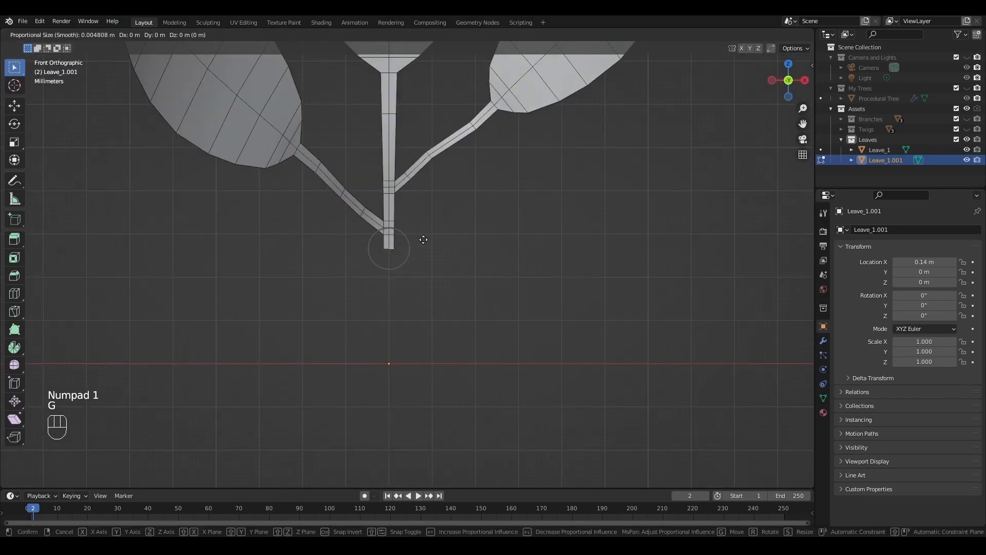
pyautogui.click(488, 343)
# Select the whole three-leaflet mesh and move it down along Z until its stem base reaches the origin
pyautogui.scroll(-4, 487, 331)
pyautogui.press('a')
pyautogui.press('a')
pyautogui.press('g')
pyautogui.press('z')
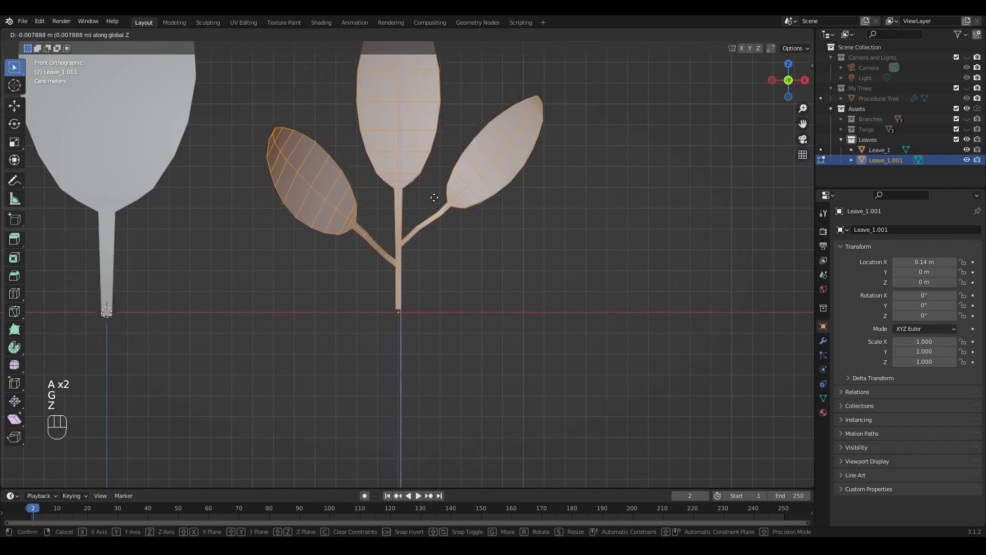
pyautogui.click(434, 205)
# Scale the whole three-leaflet mesh up and move it along Z back toward its origin
pyautogui.scroll(-4, 506, 296)
pyautogui.keyDown('alt'); pyautogui.keyDown('shift'); pyautogui.moveTo(508, 295); pyautogui.dragTo(548, 334, button='middle'); pyautogui.keyUp('shift'); pyautogui.keyUp('alt')
pyautogui.press('s')
pyautogui.click(633, 226)
pyautogui.press('g')
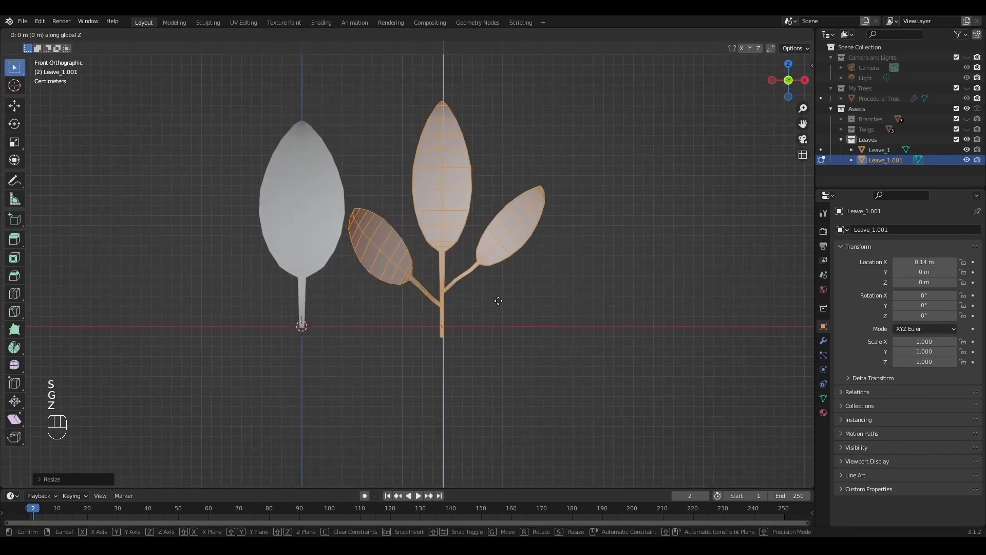
pyautogui.click(492, 295)
# In side view, align the three-leaflet mesh's stem base with the origin and leave Edit Mode
pyautogui.press('KP_3')
pyautogui.scroll(8, 421, 347)
pyautogui.keyDown('alt'); pyautogui.keyDown('shift'); pyautogui.moveTo(493, 347); pyautogui.dragTo(610, 262, button='middle'); pyautogui.keyUp('shift'); pyautogui.keyUp('alt')
pyautogui.press('g')
pyautogui.click(579, 262)
pyautogui.keyDown('alt'); pyautogui.moveTo(385, 315); pyautogui.dragTo(414, 334, button='middle'); pyautogui.keyUp('alt')
pyautogui.press('Tab')
# Duplicate Leave_1 in front view and place the copy along negative X
pyautogui.scroll(-8, 509, 317)
pyautogui.rightClick(352, 243)
pyautogui.press('KP_1')
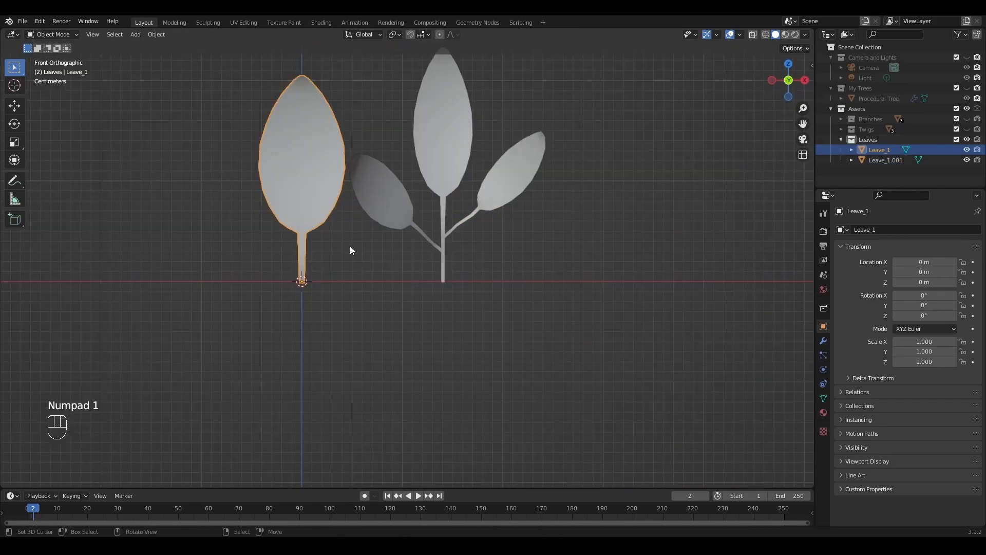
pyautogui.hotkey('shift', 'd')
pyautogui.press('g')
pyautogui.press('x')
pyautogui.click(344, 309)
# Scale the duplicated leaf's whole mesh along X to make it narrower
pyautogui.keyDown('alt'); pyautogui.keyDown('shift'); pyautogui.moveTo(345, 309); pyautogui.dragTo(460, 327, button='middle'); pyautogui.keyUp('shift'); pyautogui.keyUp('alt')
pyautogui.press('Tab')
pyautogui.press('a')
pyautogui.press('a')
pyautogui.press('s')
pyautogui.press('x')
pyautogui.click(493, 221)
# Duplicate the narrowed leaf's mesh within the same object and try rotating the copy
pyautogui.scroll(3, 367, 285)
pyautogui.keyDown('alt'); pyautogui.keyDown('shift'); pyautogui.moveTo(365, 286); pyautogui.dragTo(403, 222, button='middle'); pyautogui.keyUp('shift'); pyautogui.keyUp('alt')
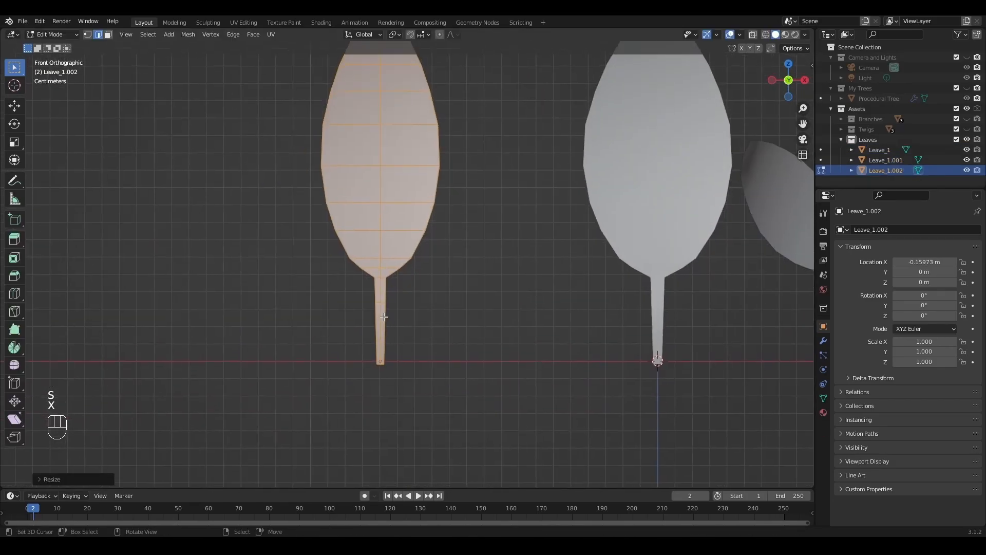
pyautogui.rightClick(400, 220)
pyautogui.scroll(-2, 400, 228)
pyautogui.press('g')
pyautogui.click(423, 288)
pyautogui.press('e')
pyautogui.click(478, 213)
pyautogui.hotkey('ctrl', 'z')
pyautogui.hotkey('ctrl', 'z')
pyautogui.hotkey('ctrl', 'shift', 'z')
pyautogui.press('r')
pyautogui.click(442, 146)
pyautogui.hotkey('ctrl', 'z')
# Shorten the copied leaf along Z, then rotate and place it as a side leaflet beside the main stem's base
pyautogui.press('s')
pyautogui.press('z')
pyautogui.click(383, 277)
pyautogui.press('r')
pyautogui.click(419, 170)
pyautogui.press('g')
pyautogui.click(414, 264)
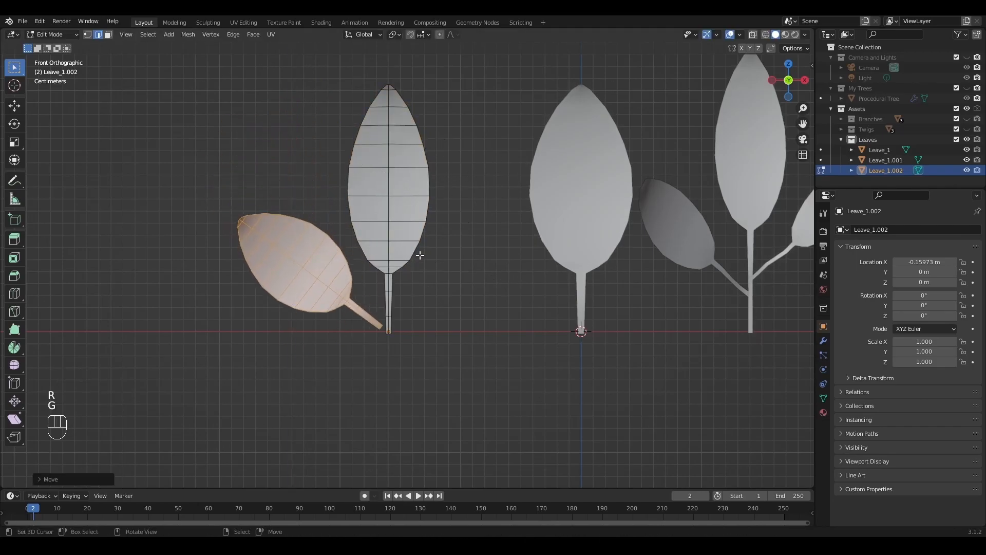
# Add two loop cuts near the lower end of the main stem, leaving them unslid
pyautogui.scroll(-3, 414, 264)
pyautogui.keyDown('alt'); pyautogui.moveTo(475, 267); pyautogui.dragTo(440, 293, button='middle'); pyautogui.keyUp('alt')
pyautogui.scroll(8, 398, 329)
pyautogui.keyDown('alt'); pyautogui.keyDown('shift'); pyautogui.moveTo(390, 365); pyautogui.dragTo(412, 267, button='middle'); pyautogui.keyUp('shift'); pyautogui.keyUp('alt')
pyautogui.hotkey('ctrl', 'r')
pyautogui.click(373, 358)
pyautogui.rightClick(372, 358)
pyautogui.scroll(3, 374, 362)
pyautogui.hotkey('ctrl', 'r')
pyautogui.click(369, 316)
pyautogui.rightClick(369, 316)
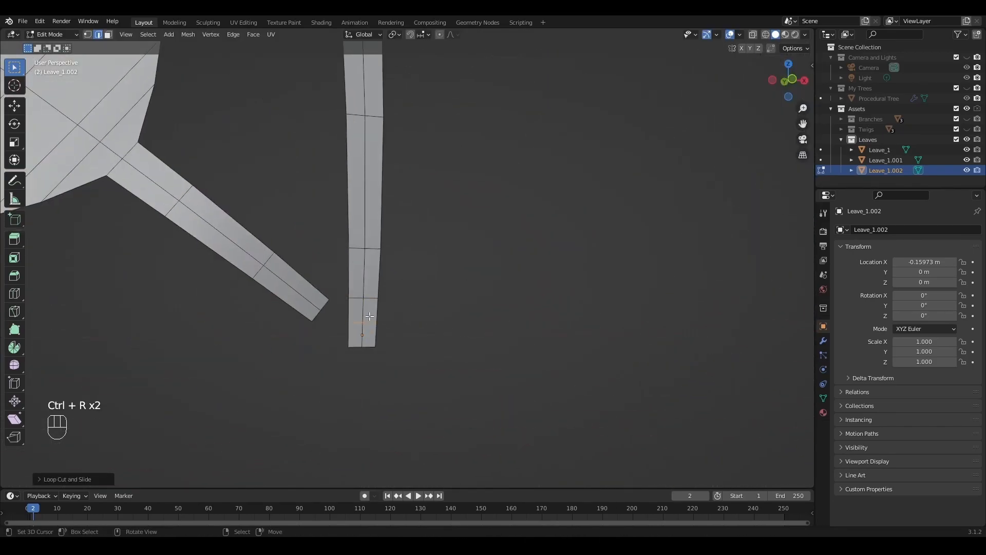
# Fill the gap between the side leaflet's stem end and the main stem, then adjust the selection along Y
pyautogui.press('f')
pyautogui.scroll(-3, 392, 335)
pyautogui.keyDown('alt'); pyautogui.moveTo(392, 334); pyautogui.dragTo(388, 280, button='middle'); pyautogui.keyUp('alt')
pyautogui.press('g')
pyautogui.press('y')
pyautogui.click(491, 267)
# Extend the main stem's lower end below the side leaflet's joint
pyautogui.scroll(3, 386, 315)
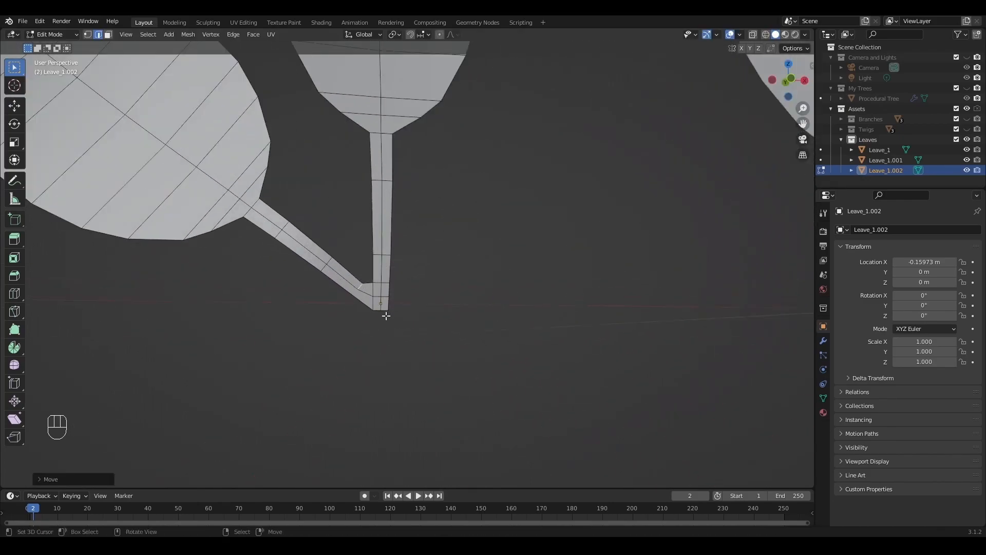
pyautogui.click(475, 359)
pyautogui.scroll(-4, 474, 360)
# Rotate the entire two-leaflet mesh about Y, move its stem base to the origin in front view, and leave Edit Mode
pyautogui.keyDown('alt'); pyautogui.moveTo(470, 361); pyautogui.dragTo(411, 293, button='middle'); pyautogui.keyUp('alt')
pyautogui.press('a')
pyautogui.press('a')
pyautogui.press('r')
pyautogui.press('y')
pyautogui.click(479, 155)
pyautogui.press('KP_1')
pyautogui.press('g')
pyautogui.click(398, 300)
pyautogui.scroll(-3, 399, 300)
pyautogui.press('Tab')
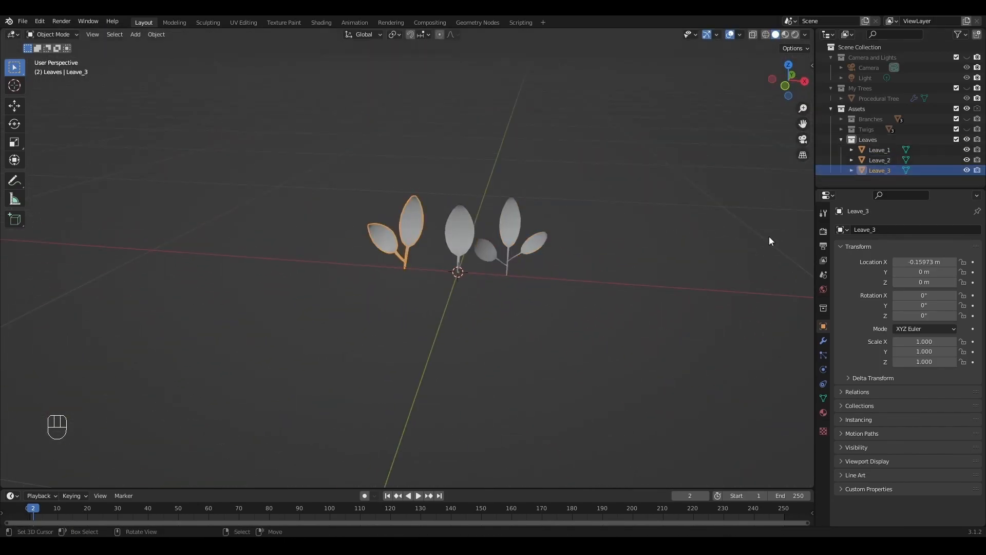
# Select Leave_1, Leave_2 and Leave_3 in front view and open them together in Edit Mode
pyautogui.press('KP_1')
pyautogui.scroll(5, 513, 348)
pyautogui.click(464, 267)
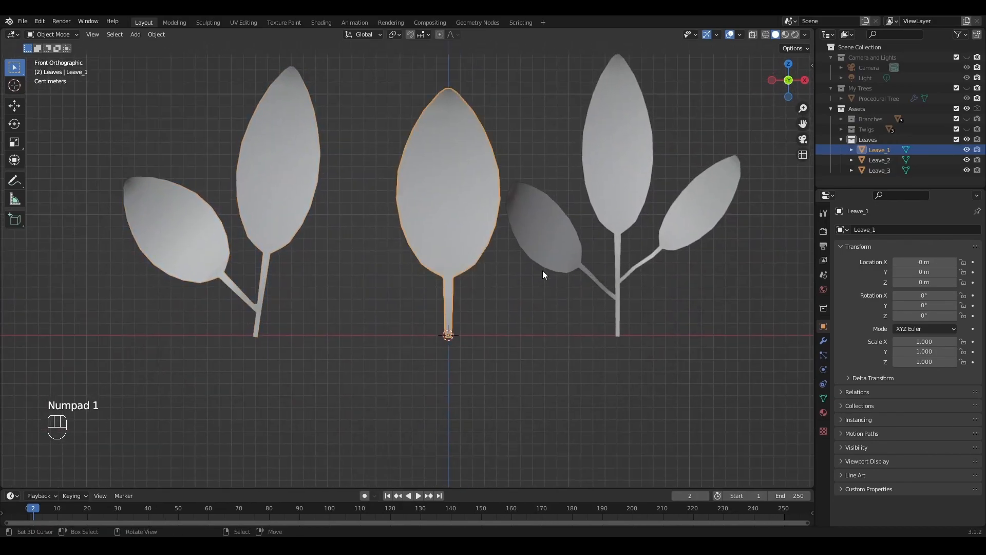
pyautogui.keyDown('shift'); pyautogui.click(627, 223); pyautogui.keyUp('shift')
pyautogui.keyDown('shift'); pyautogui.click(286, 241); pyautogui.keyUp('shift')
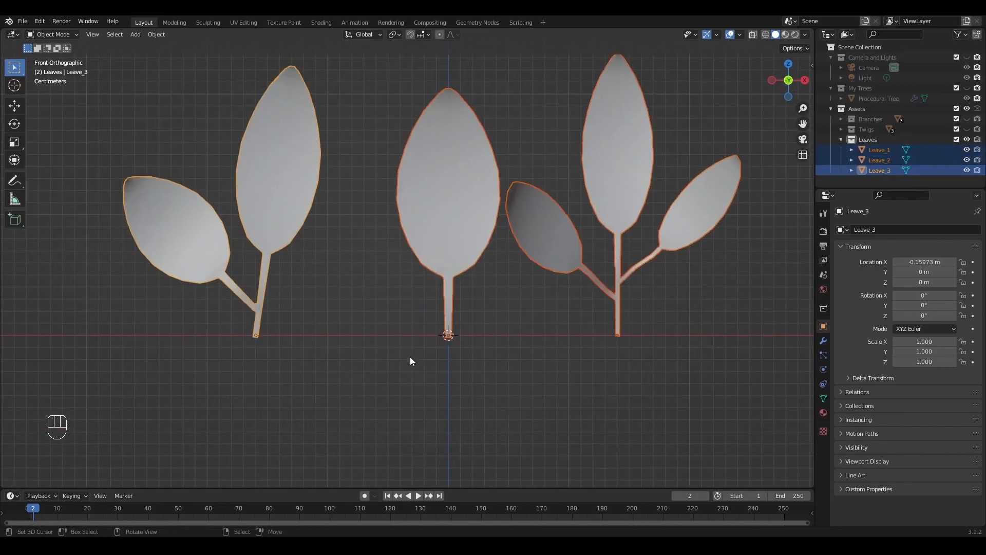
pyautogui.press('Tab')
# Extend the lower ends of all three stems downward, angling Leave_3's end in line with its stem
pyautogui.scroll(6, 462, 343)
pyautogui.keyDown('shift'); pyautogui.moveTo(440, 331); pyautogui.dragTo(603, 288, button='middle'); pyautogui.keyUp('shift')
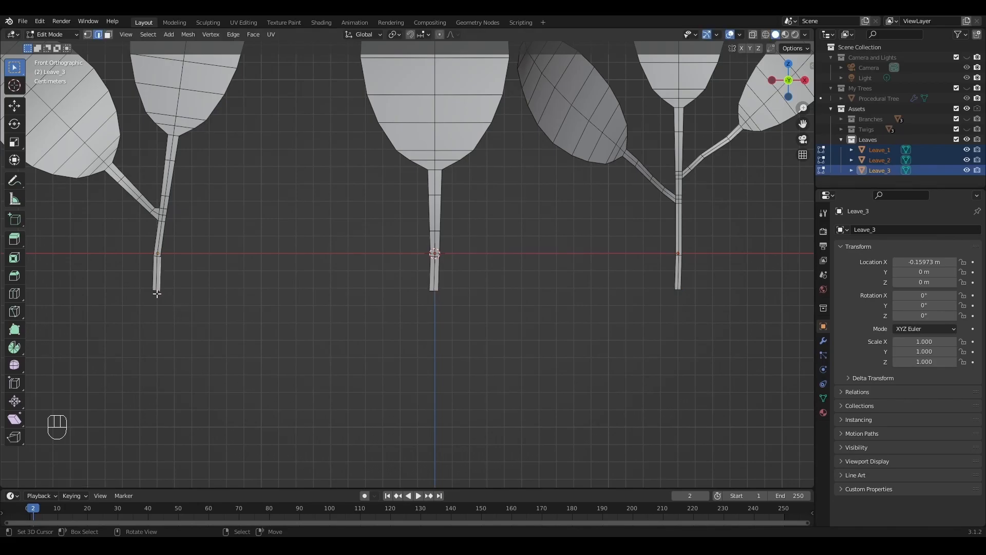
pyautogui.click(224, 290)
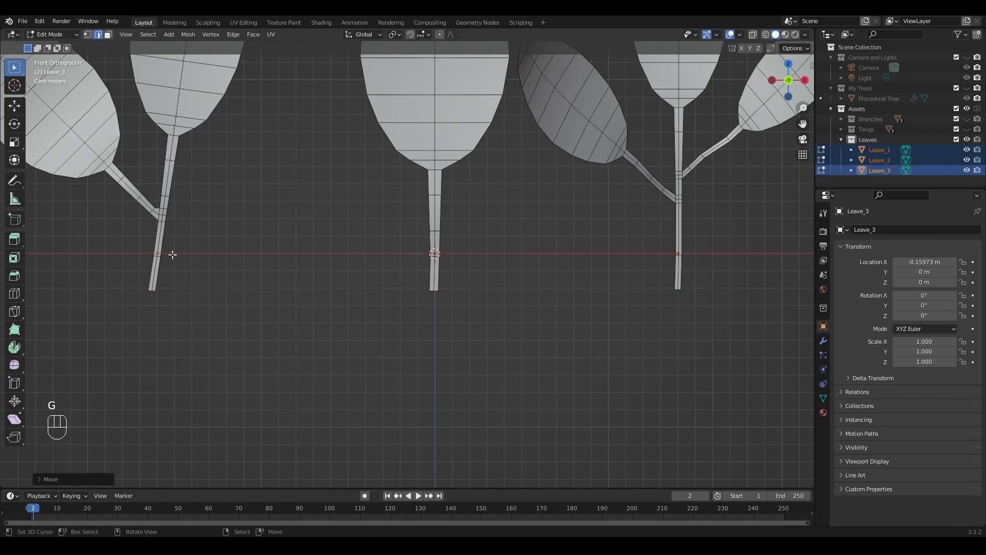
# Move each leaf's linked mesh up about 0.02 m so its stem base sits at its origin, then leave Edit Mode
pyautogui.press('g')
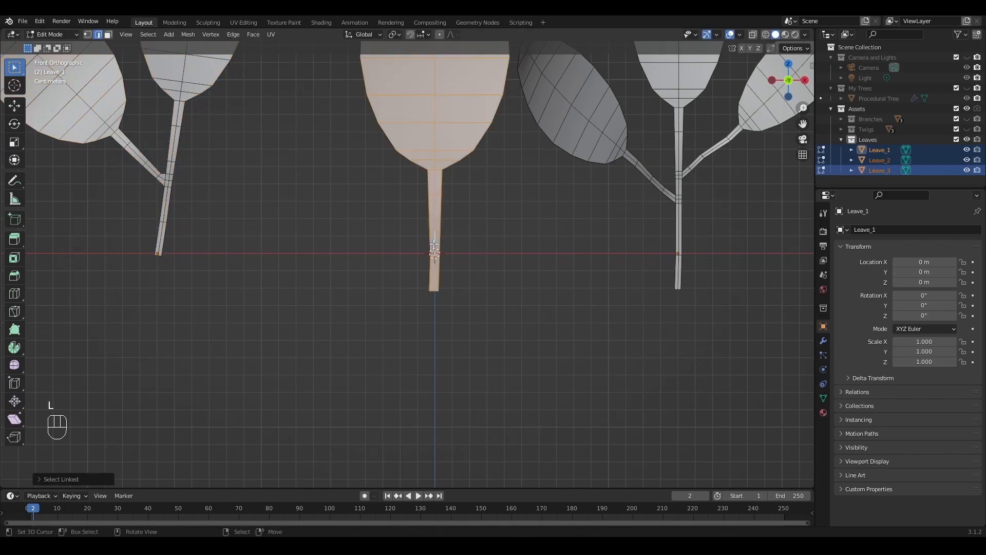
pyautogui.press('g')
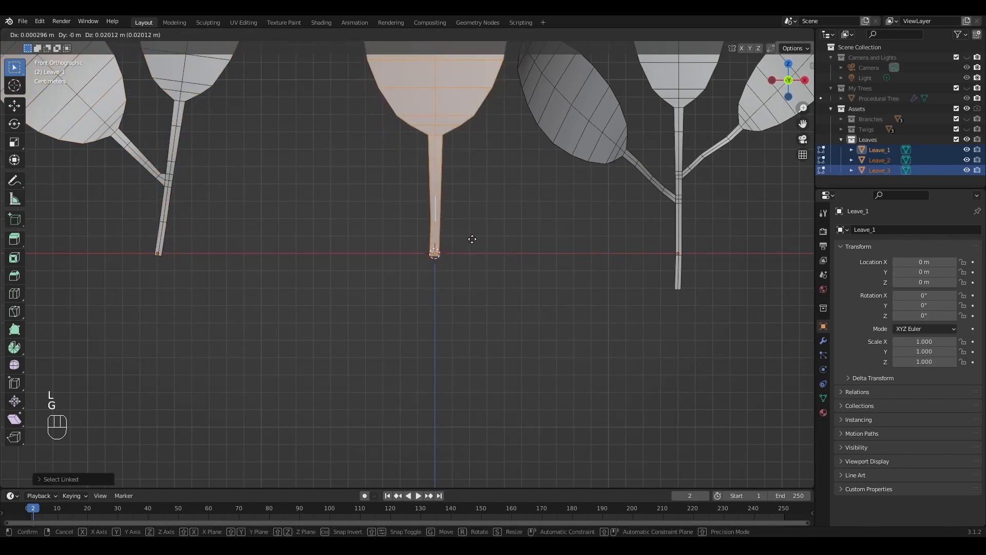
pyautogui.press('l')
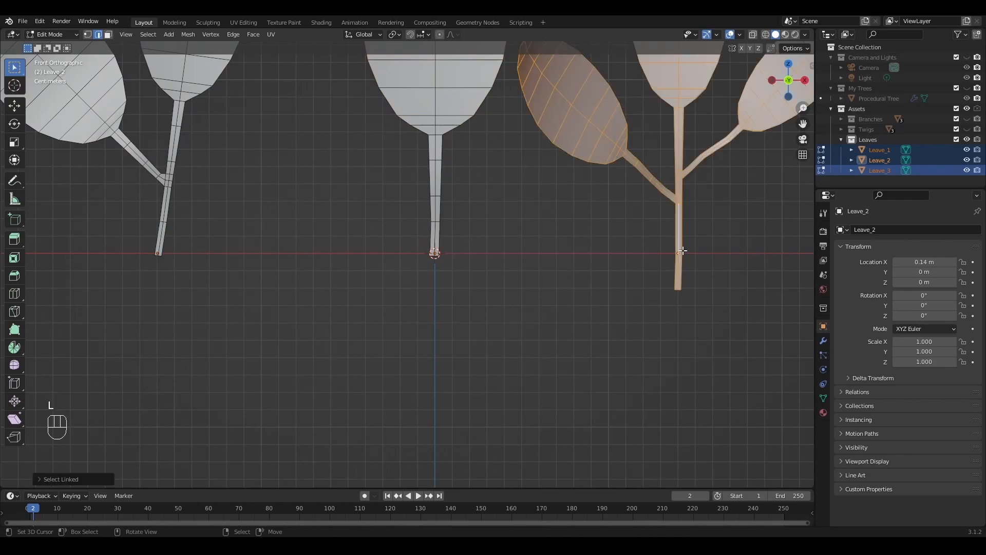
pyautogui.press('g')
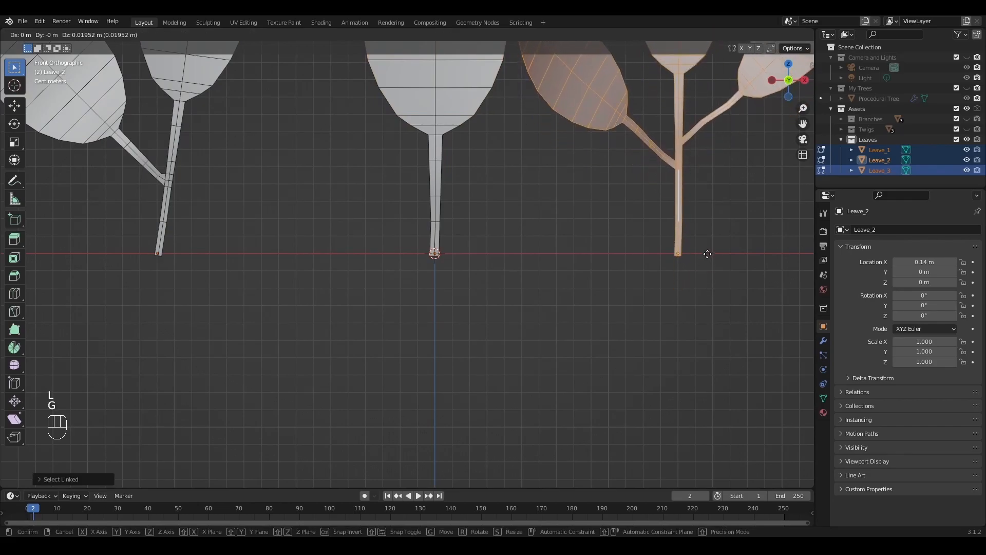
pyautogui.click(707, 253)
pyautogui.scroll(-4, 683, 256)
pyautogui.press('Tab')
# Check the dimensions of each of the three leaf objects in the transform properties
pyautogui.keyDown('alt'); pyautogui.moveTo(577, 306); pyautogui.dragTo(526, 291, button='middle'); pyautogui.keyUp('alt')
pyautogui.press('n')
pyautogui.click(389, 189)
pyautogui.click(808, 73)
pyautogui.rightClick(581, 194)
pyautogui.rightClick(405, 181)
pyautogui.rightClick(154, 178)
pyautogui.scroll(-3, 440, 241)
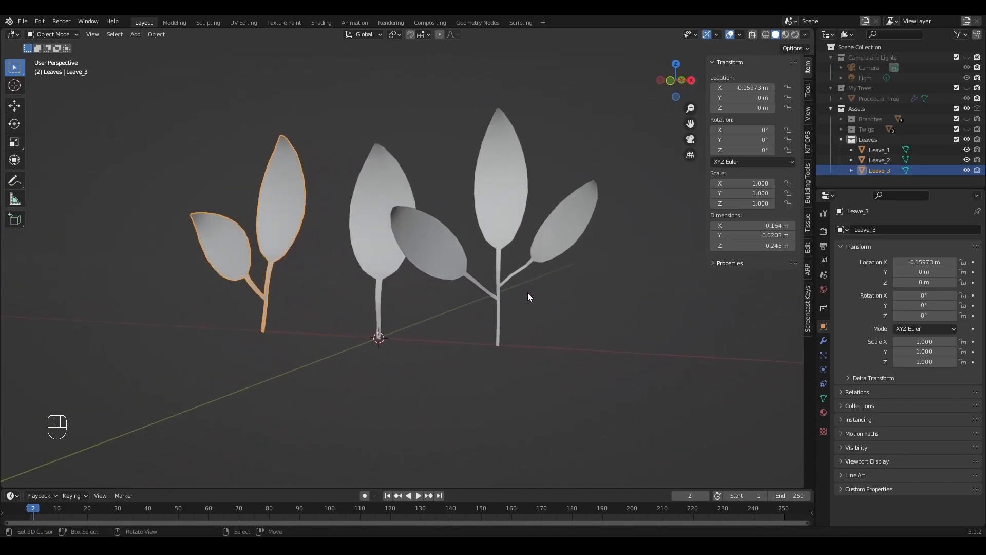
pyautogui.scroll(-2, 555, 297)
pyautogui.press('n')
pyautogui.rightClick(469, 278)
pyautogui.keyDown('alt'); pyautogui.moveTo(470, 277); pyautogui.dragTo(404, 386, button='middle'); pyautogui.keyUp('alt')
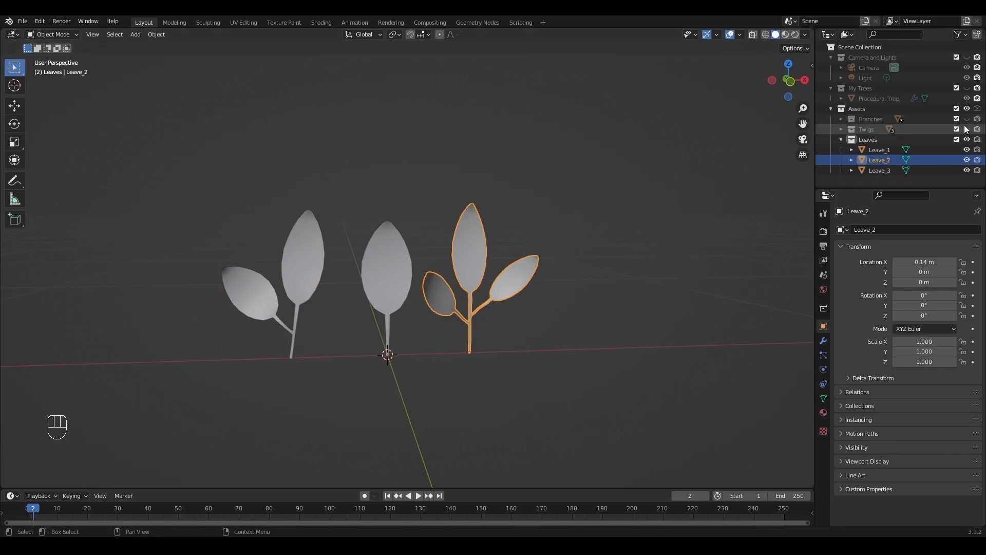
# Hide the Assets collection, show My Trees, and select the Procedural Tree in the Geometry Nodes workspace with an enlarged node editor
pyautogui.click(967, 109)
pyautogui.click(967, 91)
pyautogui.click(478, 22)
pyautogui.click(438, 191)
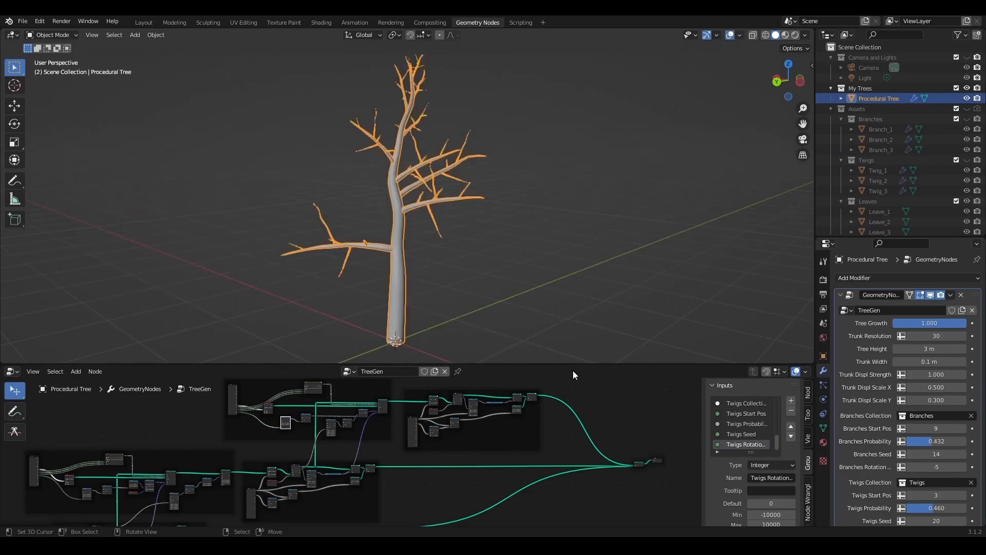
pyautogui.moveTo(554, 363); pyautogui.dragTo(553, 206)
pyautogui.press('n')
# Examine the tree's twigs up close and review the TreeGen nodes that instance them and build their mesh
pyautogui.scroll(6, 513, 133)
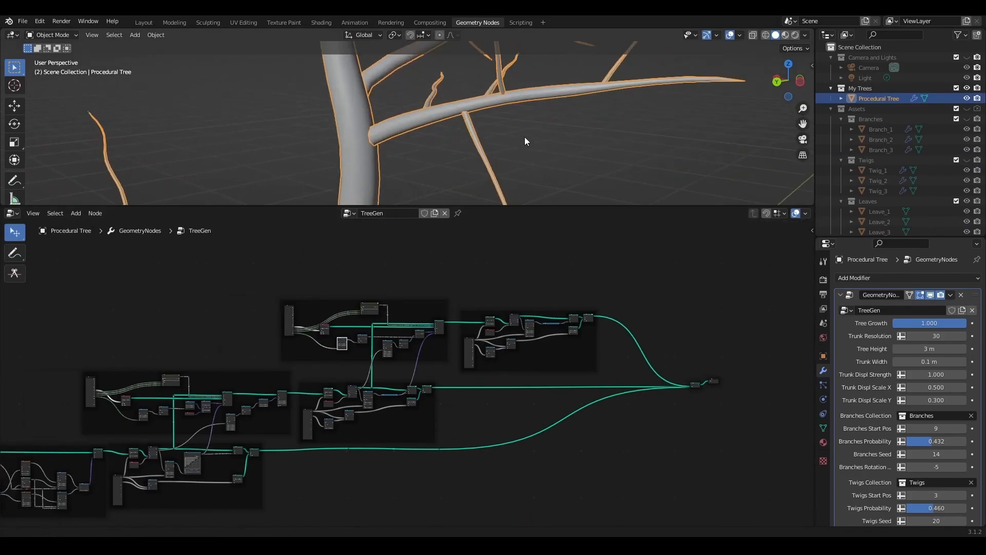
pyautogui.scroll(3, 532, 128)
pyautogui.scroll(-3, 520, 128)
pyautogui.keyDown('shift'); pyautogui.moveTo(521, 128); pyautogui.dragTo(473, 141, button='middle'); pyautogui.keyUp('shift')
pyautogui.scroll(4, 503, 120)
pyautogui.scroll(-2, 473, 141)
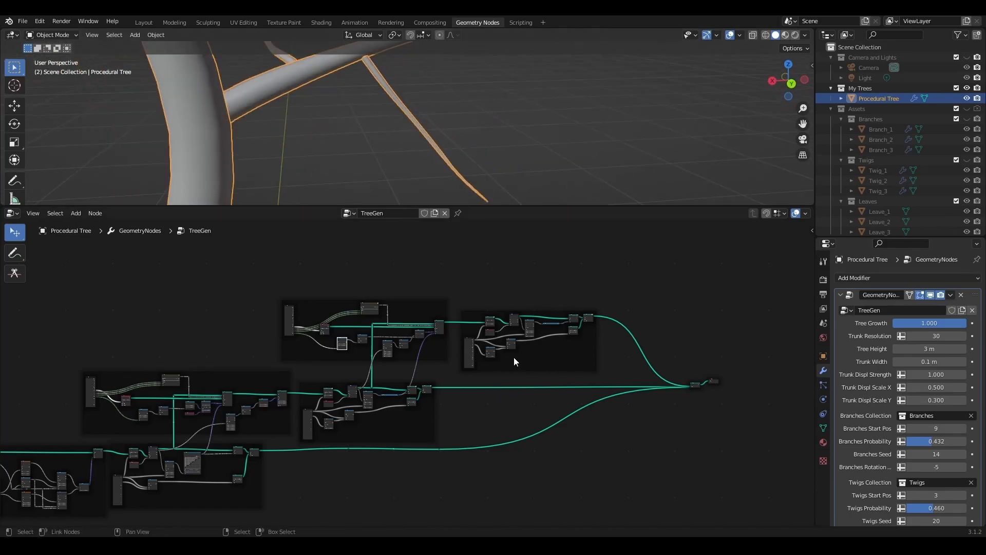
pyautogui.scroll(4, 523, 281)
pyautogui.scroll(3, 595, 277)
pyautogui.moveTo(596, 277); pyautogui.dragTo(428, 371, button='middle')
pyautogui.scroll(6, 372, 378)
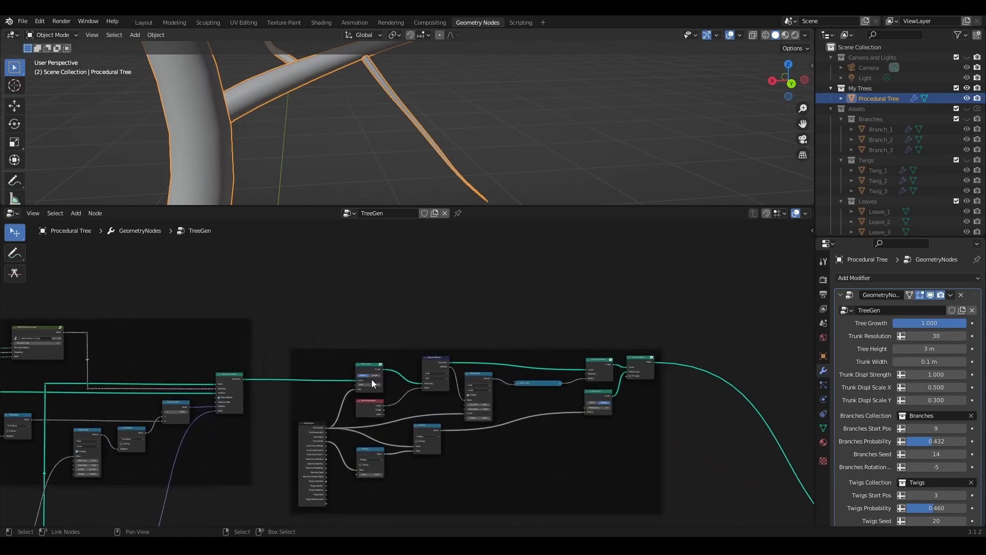
pyautogui.scroll(4, 371, 379)
pyautogui.scroll(1, 431, 355)
pyautogui.moveTo(223, 299); pyautogui.dragTo(674, 286, button='middle')
pyautogui.moveTo(375, 301); pyautogui.dragTo(592, 293, button='middle')
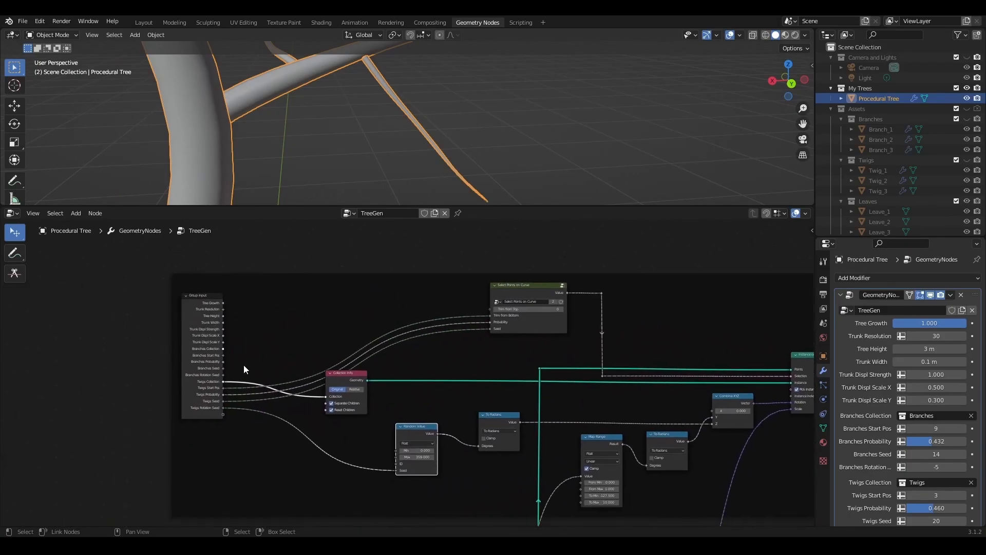
pyautogui.scroll(4, 271, 351)
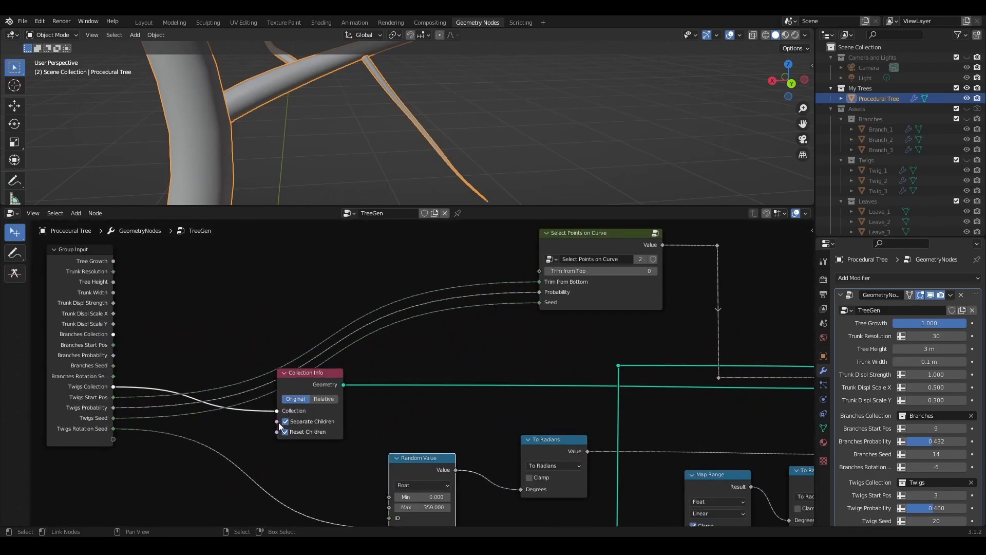
pyautogui.scroll(-4, 500, 417)
pyautogui.moveTo(613, 386); pyautogui.dragTo(61, 415, button='middle')
pyautogui.moveTo(700, 366); pyautogui.dragTo(440, 372, button='middle')
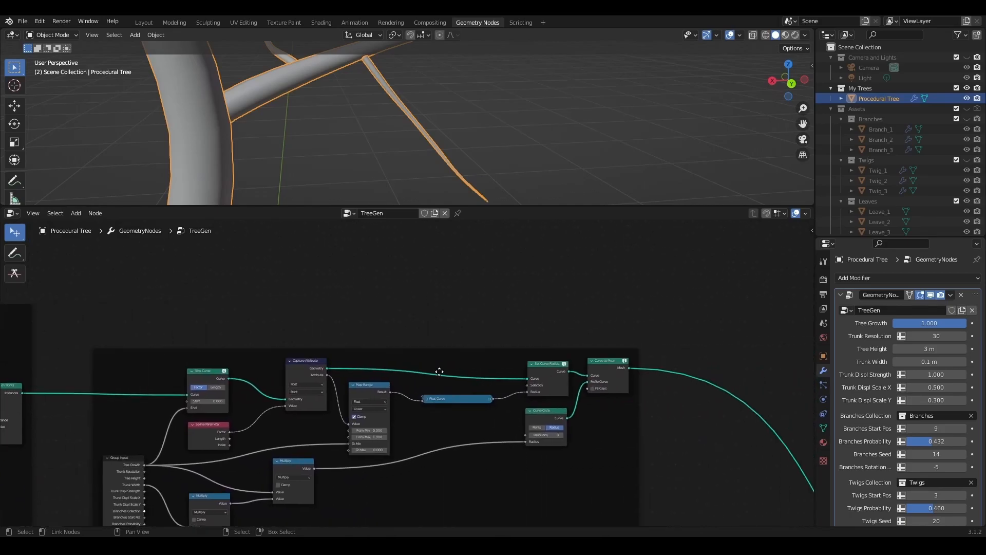
# Add an Instance on Points node above the twig mesh nodes and feed the captured twig curve geometry into its Points input
pyautogui.scroll(3, 425, 370)
pyautogui.moveTo(505, 293); pyautogui.dragTo(492, 353, button='middle')
pyautogui.hotkey('shift', 'a')
pyautogui.click(465, 303)
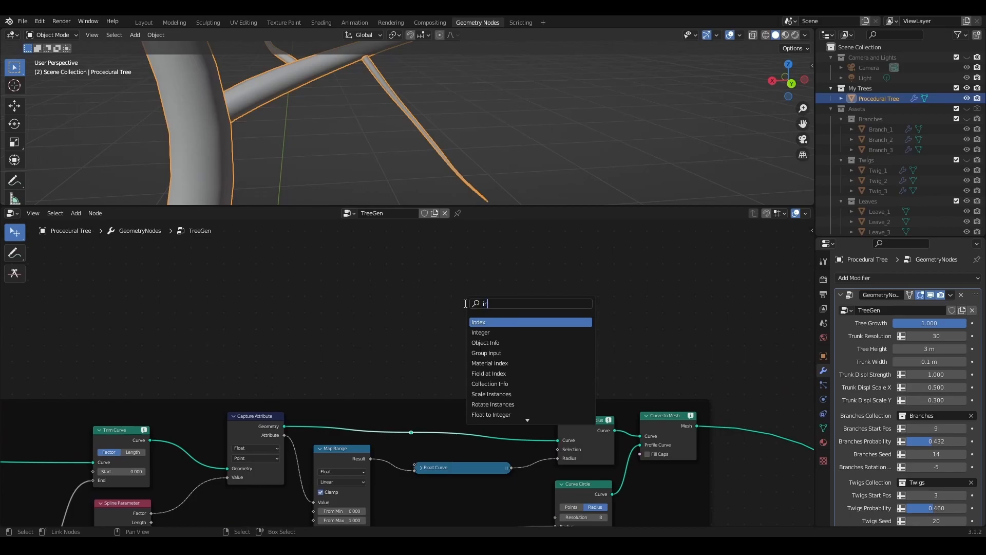
pyautogui.click(505, 353)
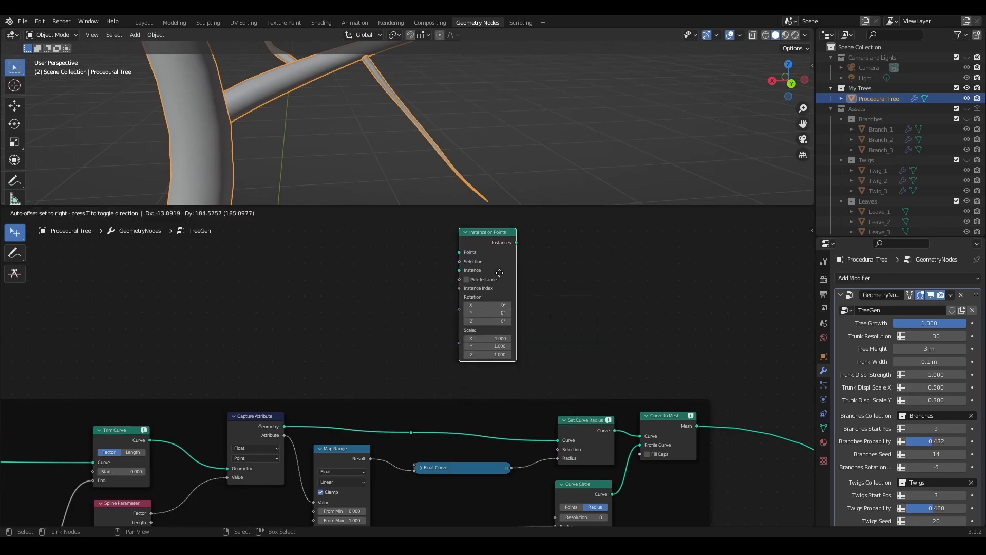
pyautogui.moveTo(412, 431); pyautogui.dragTo(454, 262)
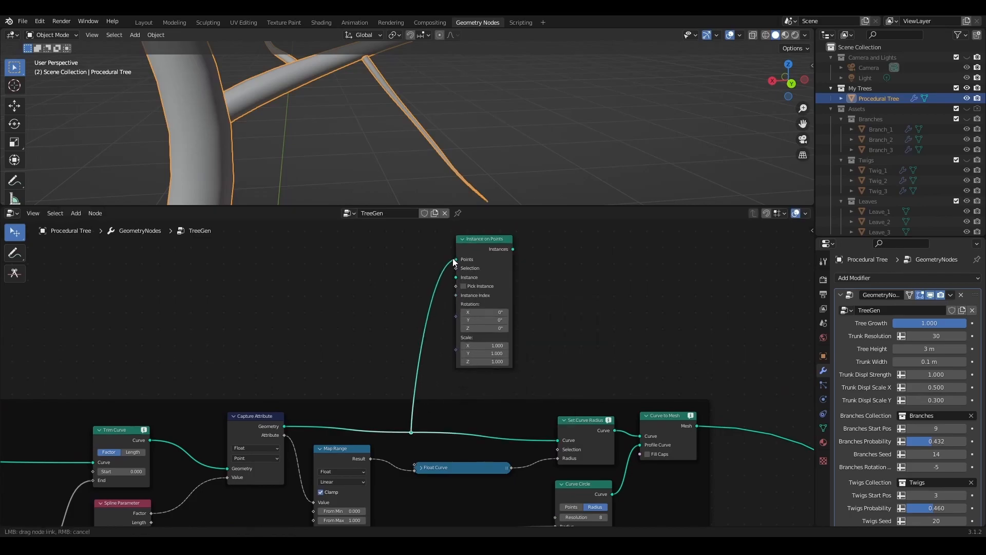
pyautogui.click(258, 420)
# Insert a reroute on the Points link and reposition the nodes to make room for the leaf setup
pyautogui.moveTo(608, 292); pyautogui.dragTo(594, 358, button='middle')
pyautogui.keyDown('shift'); pyautogui.moveTo(400, 399); pyautogui.dragTo(433, 432); pyautogui.keyUp('shift')
pyautogui.keyDown('shift'); pyautogui.moveTo(453, 276); pyautogui.dragTo(537, 359); pyautogui.keyUp('shift')
pyautogui.press('g')
pyautogui.click(572, 299)
# Bring the Leaves collection in as a Collection Info node and connect its geometry to the Instance input of Instance on Points
pyautogui.scroll(-3, 565, 355)
pyautogui.moveTo(564, 363); pyautogui.dragTo(571, 416, button='middle')
pyautogui.scroll(5, 576, 322)
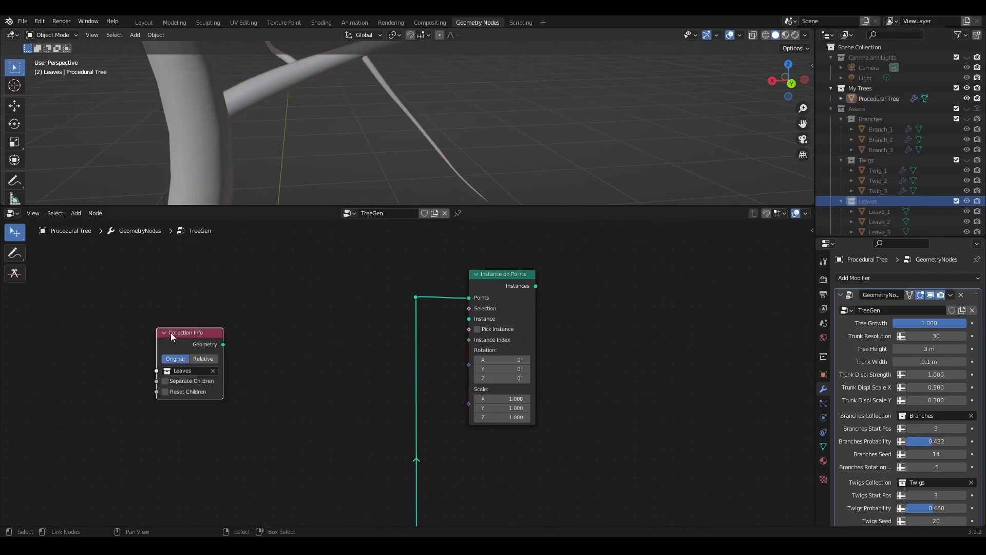
pyautogui.moveTo(476, 319); pyautogui.dragTo(476, 320)
pyautogui.moveTo(207, 336); pyautogui.dragTo(181, 309)
# Move the Group Output node away and insert a duplicate of the Join Geometry node between the existing one and the output
pyautogui.scroll(-11, 470, 402)
pyautogui.moveTo(616, 466); pyautogui.dragTo(375, 314, button='middle')
pyautogui.scroll(-3, 424, 356)
pyautogui.scroll(-1, 426, 361)
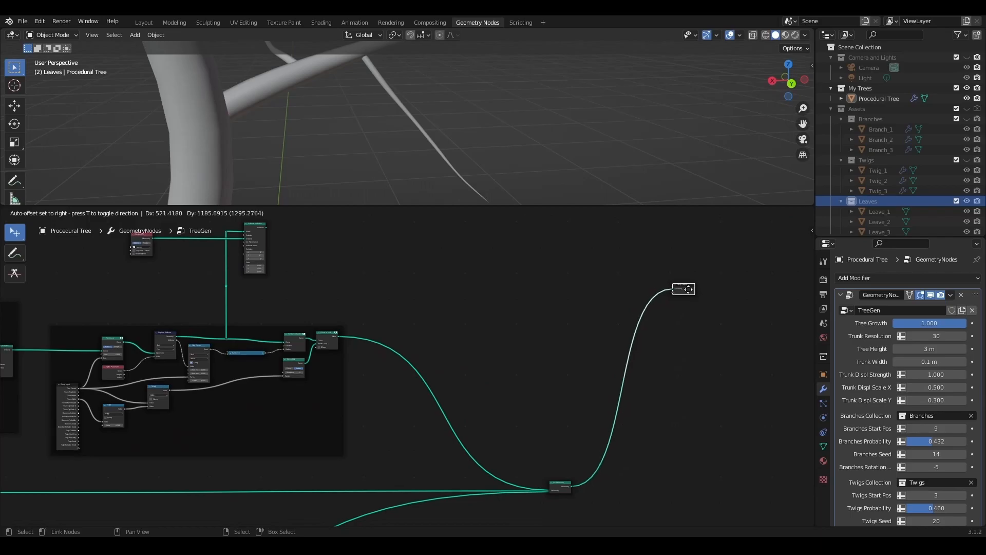
pyautogui.scroll(5, 647, 445)
pyautogui.moveTo(674, 472); pyautogui.dragTo(463, 365, button='middle')
pyautogui.scroll(5, 451, 417)
pyautogui.click(433, 459)
pyautogui.hotkey('shift', 'd')
pyautogui.click(571, 294)
pyautogui.scroll(-4, 583, 349)
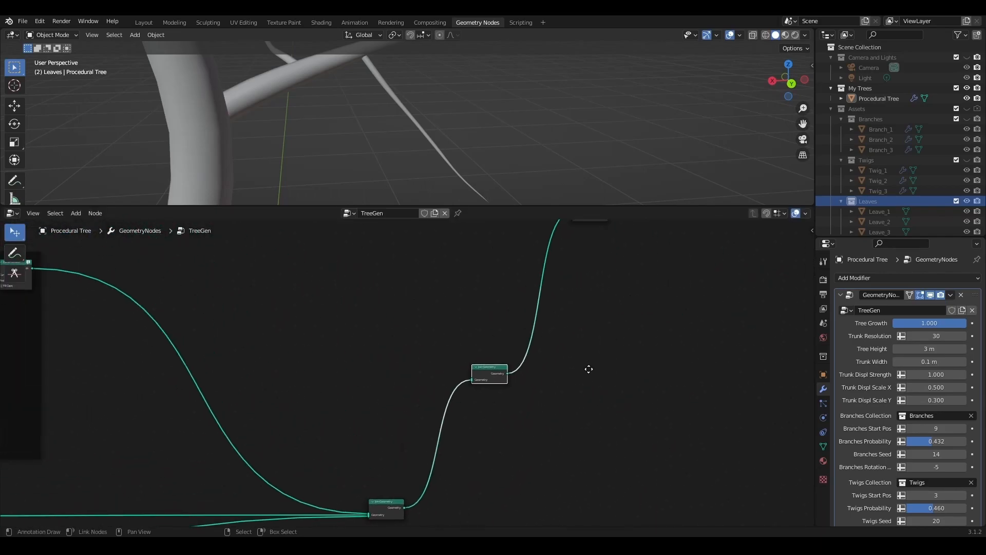
# Connect the leaf instances from Instance on Points to the duplicated Join Geometry node
pyautogui.moveTo(437, 417); pyautogui.dragTo(450, 293)
pyautogui.moveTo(287, 303); pyautogui.dragTo(429, 374, button='middle')
pyautogui.moveTo(167, 283); pyautogui.dragTo(581, 367)
pyautogui.moveTo(272, 351); pyautogui.dragTo(593, 397, button='middle')
pyautogui.scroll(2, 417, 359)
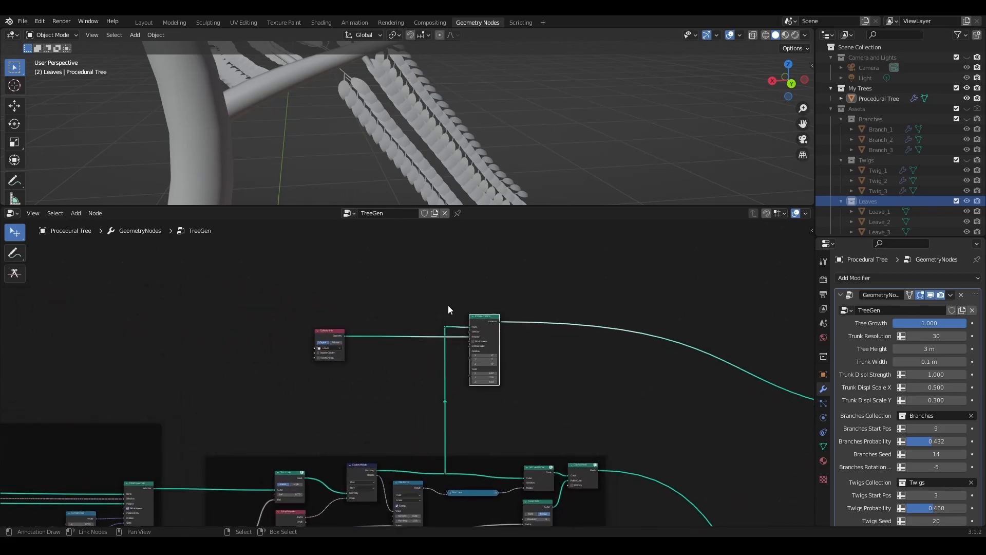
# Enlarge the 3D viewport and enable Separate Children and Reset Children for the Leaves collection and Pick Instance on Instance on Points
pyautogui.scroll(7, 420, 345)
pyautogui.moveTo(437, 341); pyautogui.dragTo(398, 400, button='middle')
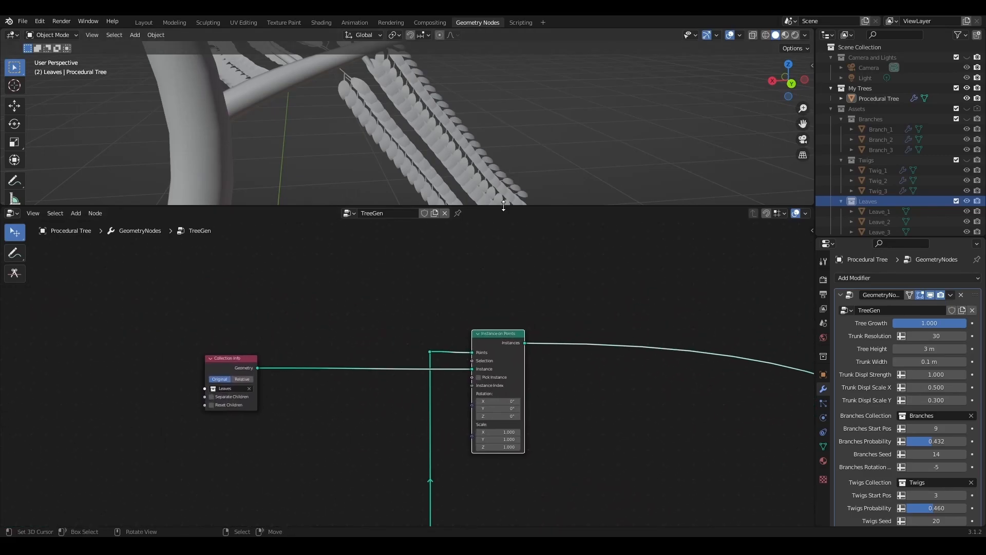
pyautogui.moveTo(503, 205); pyautogui.dragTo(503, 263)
pyautogui.moveTo(461, 143); pyautogui.dragTo(495, 124, button='middle')
pyautogui.scroll(1, 239, 421)
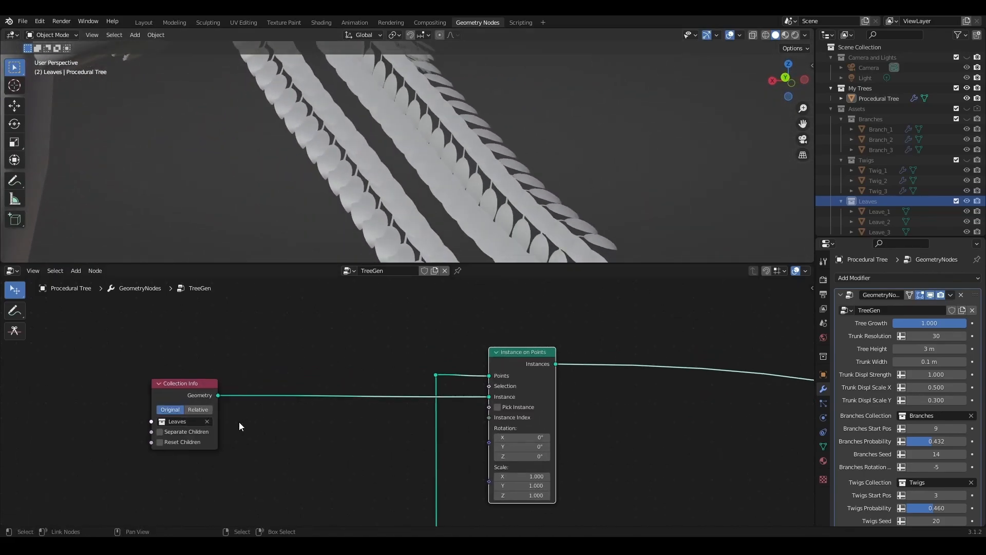
pyautogui.click(160, 442)
pyautogui.moveTo(430, 116); pyautogui.dragTo(429, 145, button='middle')
pyautogui.scroll(2, 412, 432)
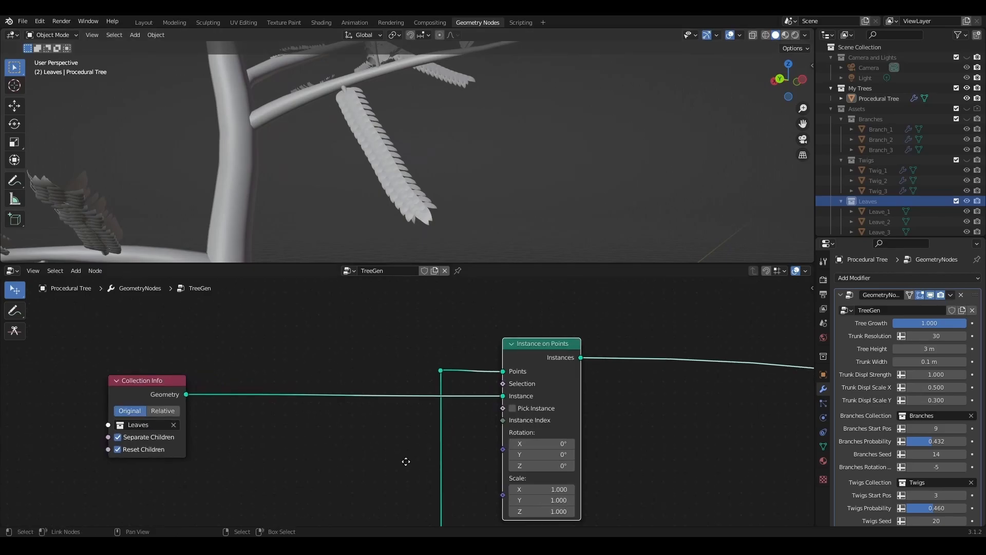
pyautogui.moveTo(405, 461); pyautogui.dragTo(372, 411, button='middle')
pyautogui.moveTo(448, 165); pyautogui.dragTo(416, 142, button='middle')
pyautogui.moveTo(339, 402); pyautogui.dragTo(433, 388, button='middle')
pyautogui.scroll(1, 390, 395)
# Add a Combine XYZ node and connect its vector to the Rotation input of the leaf Instance on Points
pyautogui.hotkey('shift', 'a')
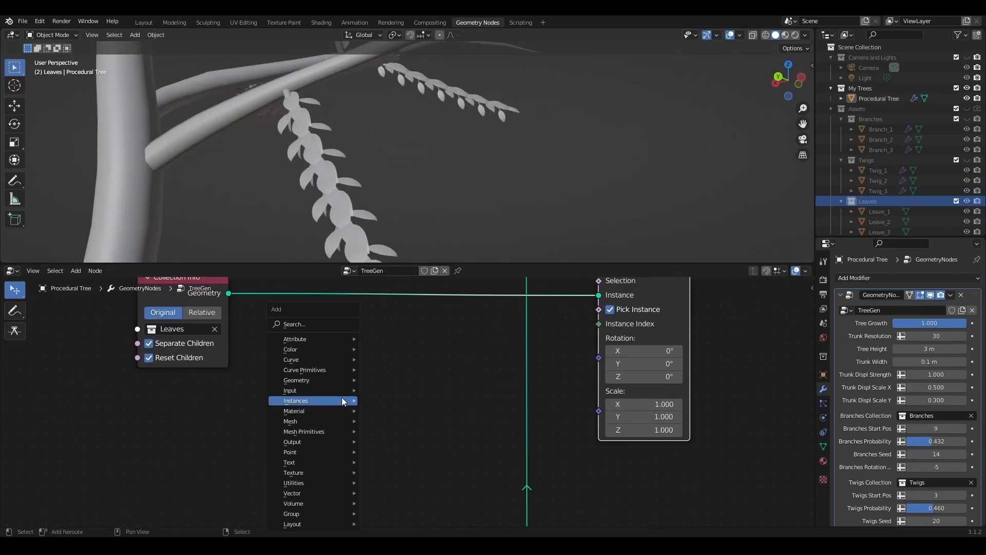
pyautogui.click(321, 324)
pyautogui.write('xyz')
pyautogui.press('Return')
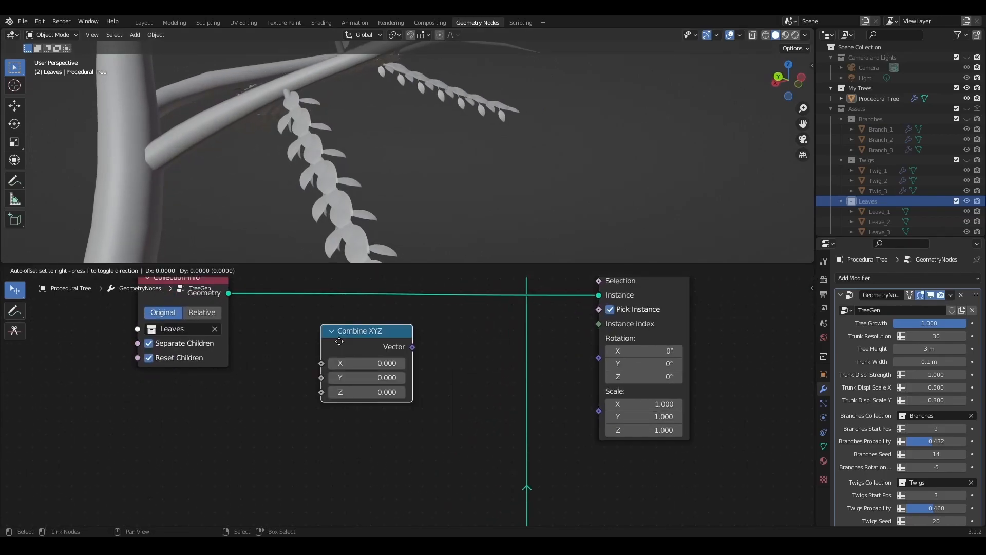
pyautogui.moveTo(601, 358); pyautogui.dragTo(601, 358)
pyautogui.moveTo(447, 350); pyautogui.dragTo(498, 415)
pyautogui.scroll(-1, 379, 406)
# Try different rotation values in the Combine XYZ node to see how the leaves turn, and undo them
pyautogui.hotkey('ctrl', 'z')
pyautogui.hotkey('ctrl', 'z')
pyautogui.hotkey('ctrl', 'z')
pyautogui.scroll(-2, 400, 164)
pyautogui.moveTo(396, 162); pyautogui.dragTo(429, 161, button='middle')
pyautogui.scroll(2, 462, 402)
pyautogui.moveTo(466, 402); pyautogui.dragTo(494, 402)
pyautogui.moveTo(487, 165); pyautogui.dragTo(395, 170, button='middle')
pyautogui.moveTo(466, 417); pyautogui.dragTo(483, 417)
pyautogui.moveTo(467, 387)
pyautogui.mouseDown()
pyautogui.moveTo(483, 387)
pyautogui.moveTo(476, 402)
pyautogui.mouseUp()
pyautogui.hotkey('ctrl', 'z')
pyautogui.hotkey('ctrl', 'z')
# Test leaf rotations in the Combine XYZ node with Y at about 6.5 and Z at about 1.9
pyautogui.moveTo(467, 195); pyautogui.dragTo(415, 197, button='middle')
pyautogui.moveTo(473, 418); pyautogui.dragTo(520, 402)
pyautogui.scroll(3, 435, 206)
pyautogui.moveTo(410, 205); pyautogui.dragTo(392, 181, button='middle')
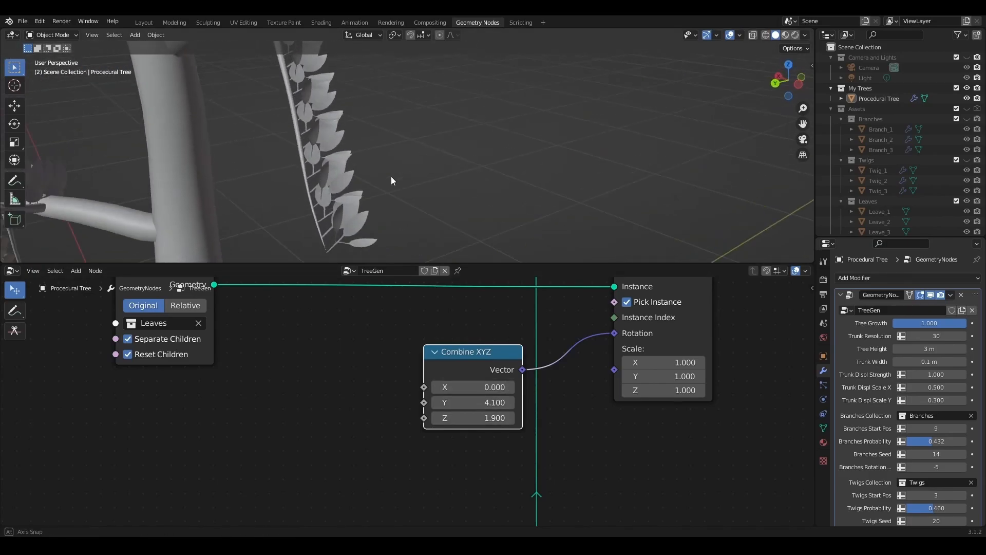
pyautogui.moveTo(483, 402); pyautogui.dragTo(491, 402)
pyautogui.moveTo(372, 181); pyautogui.dragTo(440, 186, button='middle')
pyautogui.scroll(3, 440, 186)
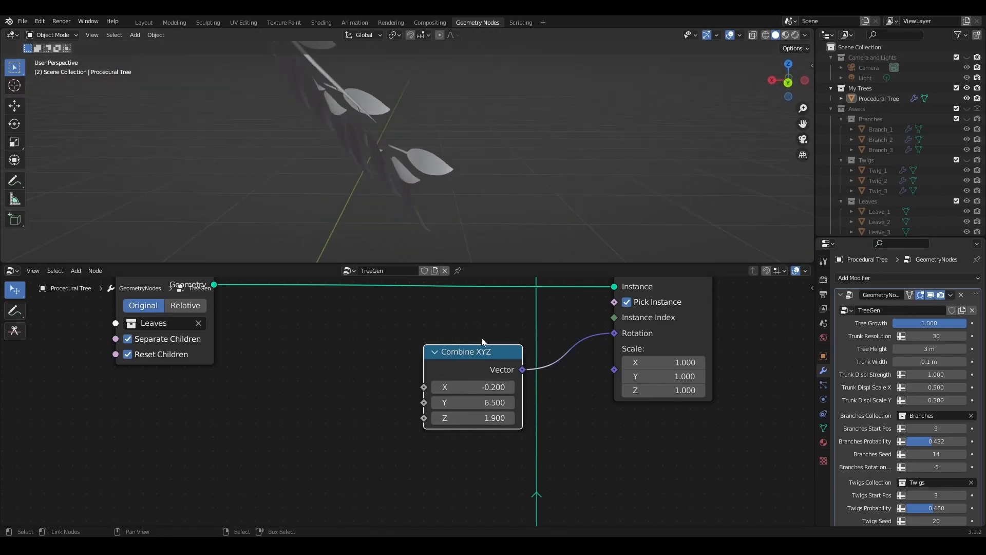
pyautogui.scroll(-4, 461, 129)
pyautogui.moveTo(461, 129); pyautogui.dragTo(420, 132, button='middle')
# Add a Map Range node above the twig nodes and connect the Capture Attribute's attribute output to its Value input
pyautogui.moveTo(303, 418); pyautogui.dragTo(410, 406, button='middle')
pyautogui.scroll(-5, 411, 405)
pyautogui.scroll(-8, 617, 436)
pyautogui.moveTo(660, 432); pyautogui.dragTo(488, 367, button='middle')
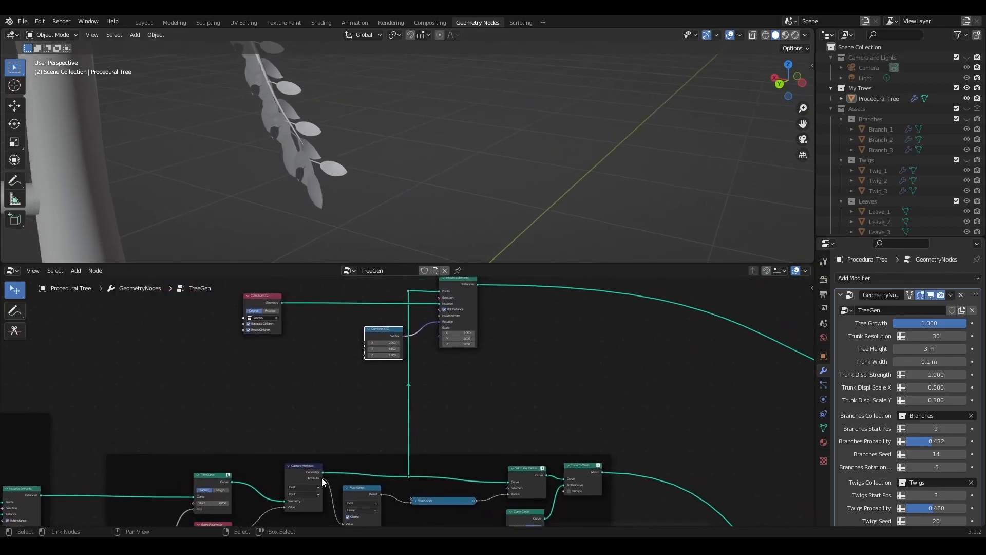
pyautogui.scroll(1, 339, 421)
pyautogui.moveTo(337, 400); pyautogui.dragTo(379, 360, button='middle')
pyautogui.hotkey('shift', 'a')
pyautogui.click(352, 333)
pyautogui.press('Return')
pyautogui.moveTo(347, 473); pyautogui.dragTo(354, 375)
pyautogui.moveTo(382, 322); pyautogui.dragTo(417, 324)
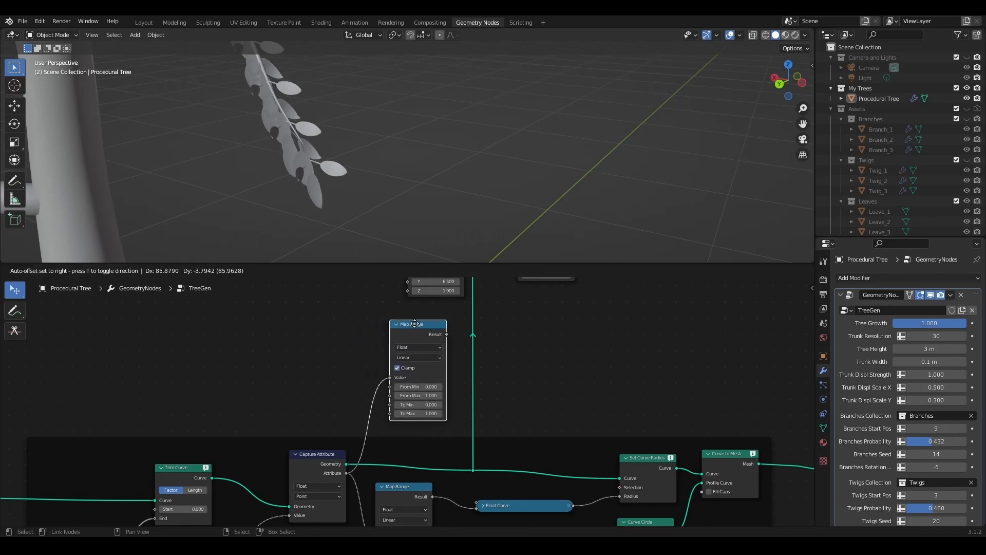
# Space out Instance on Points and Combine XYZ, and connect the Map Range result to the Y input of Combine XYZ
pyautogui.scroll(-5, 532, 324)
pyautogui.moveTo(532, 323); pyautogui.dragTo(481, 396, button='middle')
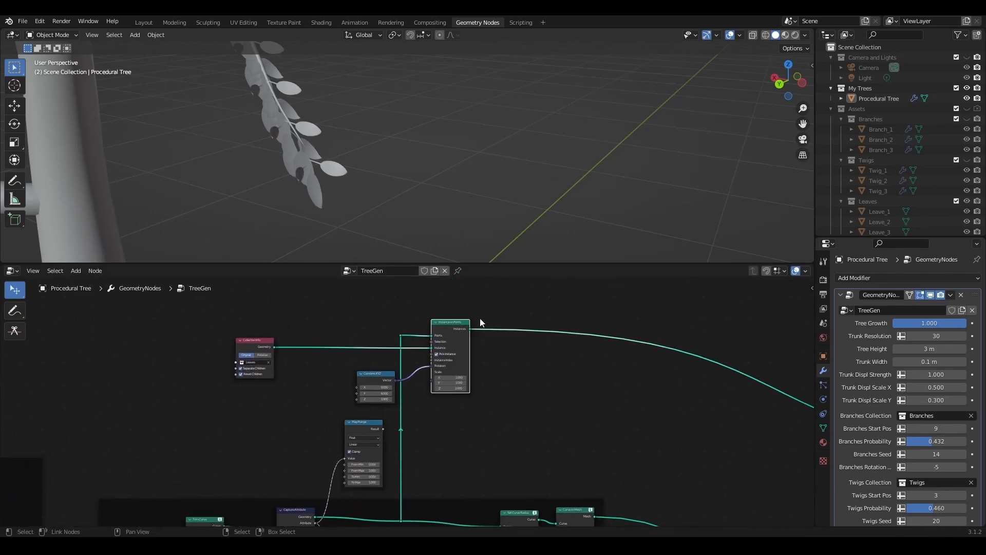
pyautogui.press('g')
pyautogui.press('x')
pyautogui.click(579, 316)
pyautogui.moveTo(440, 372); pyautogui.dragTo(491, 367)
pyautogui.scroll(2, 408, 389)
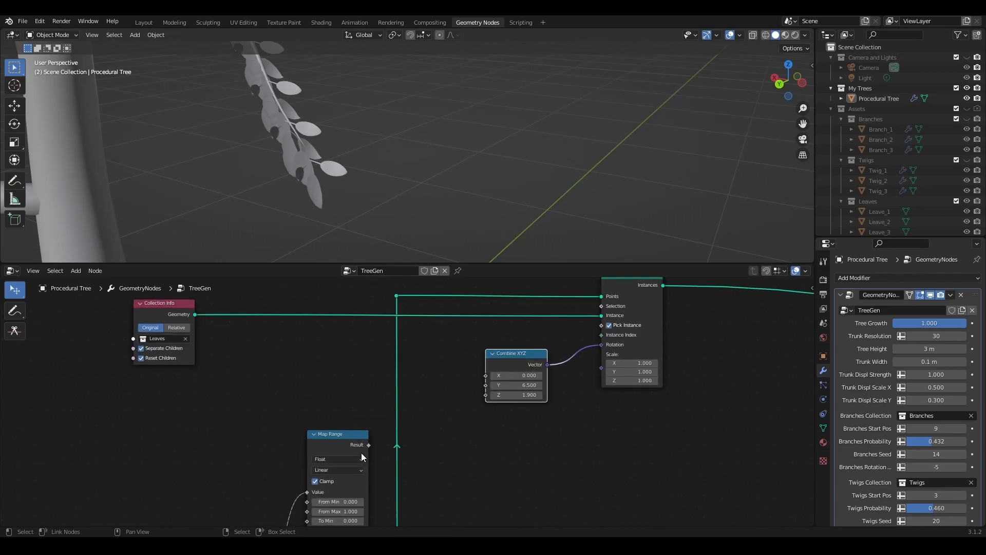
pyautogui.moveTo(340, 445); pyautogui.dragTo(358, 390)
pyautogui.moveTo(486, 386); pyautogui.dragTo(485, 386)
# Insert a Math node set to To Radians between the Map Range and Combine XYZ nodes
pyautogui.moveTo(427, 474); pyautogui.dragTo(407, 460, button='middle')
pyautogui.scroll(2, 473, 409)
pyautogui.hotkey('shift', 'a')
pyautogui.click(468, 319)
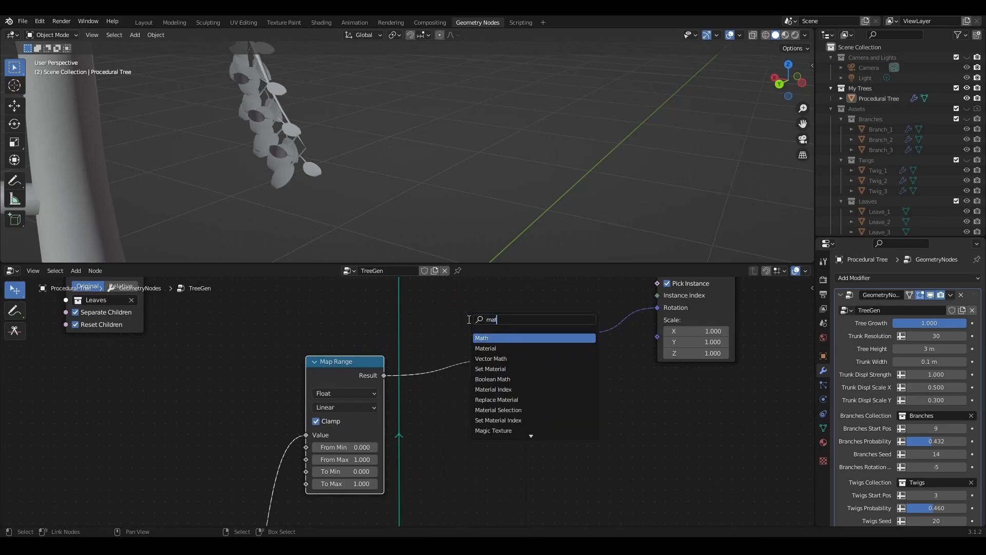
pyautogui.press('Return')
pyautogui.click(438, 346)
pyautogui.click(464, 371)
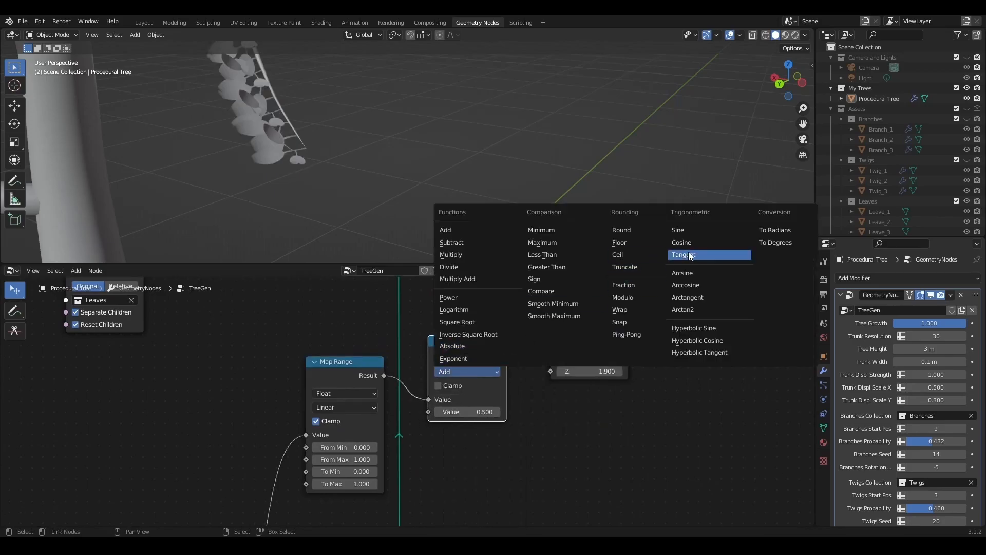
pyautogui.click(776, 229)
# Set the Map Range's To Min to -90 and To Max to 0, and reset the Combine XYZ's Z to 0
pyautogui.moveTo(382, 149); pyautogui.dragTo(405, 146, button='middle')
pyautogui.scroll(2, 368, 481)
pyautogui.moveTo(368, 480); pyautogui.dragTo(463, 409, button='middle')
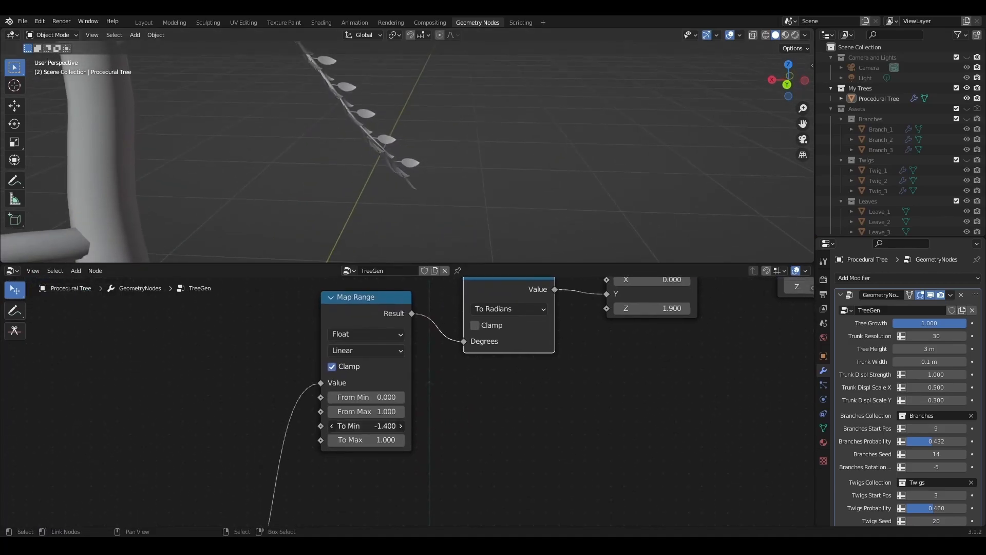
pyautogui.moveTo(406, 142); pyautogui.dragTo(390, 165, button='middle')
pyautogui.moveTo(365, 426)
pyautogui.mouseDown()
pyautogui.moveTo(334, 426)
pyautogui.moveTo(360, 426)
pyautogui.mouseUp()
pyautogui.press('BackSpace')
pyautogui.press('BackSpace')
pyautogui.moveTo(393, 160); pyautogui.dragTo(354, 195, button='middle')
pyautogui.moveTo(365, 426)
pyautogui.mouseDown()
pyautogui.moveTo(319, 426)
pyautogui.moveTo(357, 440)
pyautogui.mouseUp()
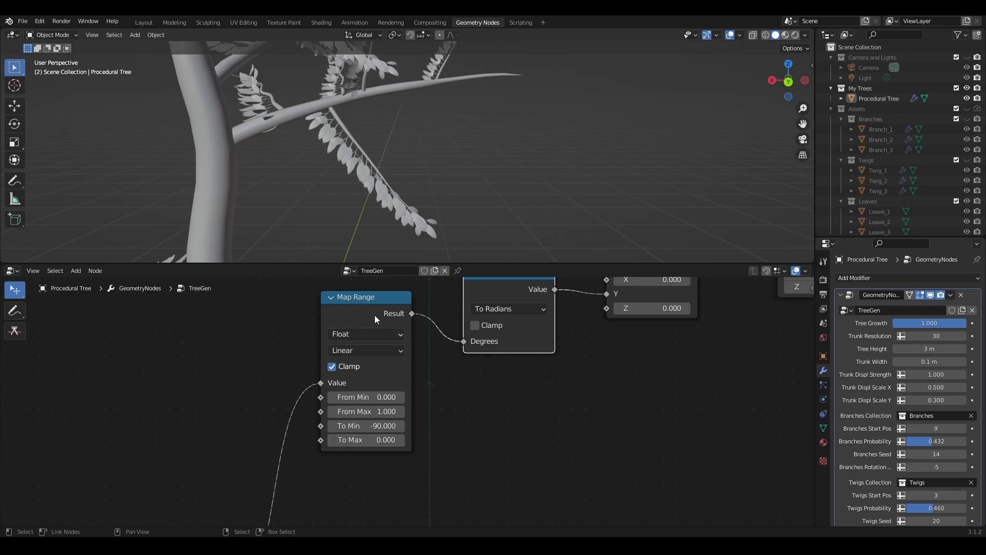
# Add a Random Value node with Min -90 and Max -60, connect it to the Map Range's To Min, and collapse it
pyautogui.moveTo(376, 298); pyautogui.dragTo(373, 323)
pyautogui.moveTo(406, 241); pyautogui.dragTo(370, 180, button='middle')
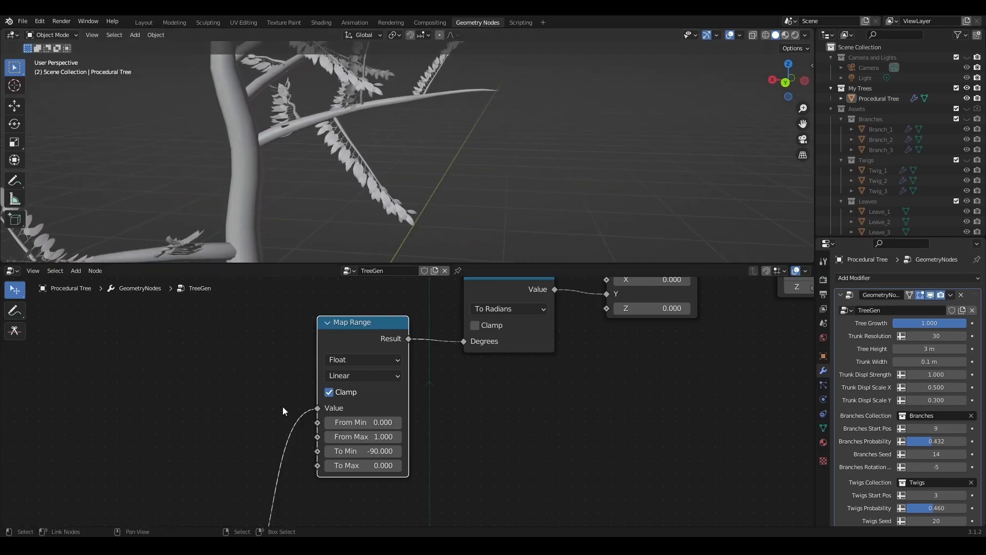
pyautogui.scroll(2, 285, 411)
pyautogui.hotkey('shift', 'a')
pyautogui.click(189, 334)
pyautogui.write('ran')
pyautogui.click(219, 357)
pyautogui.click(178, 375)
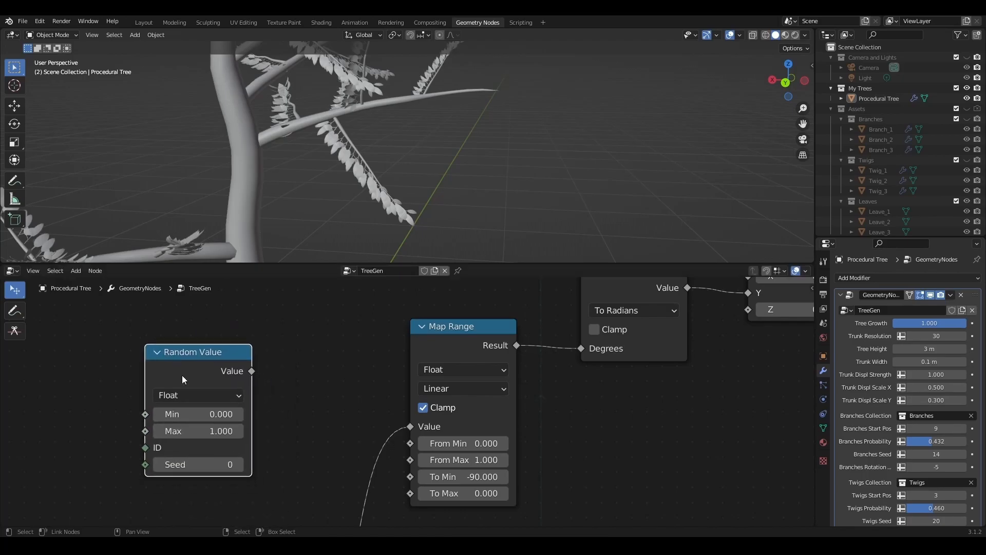
pyautogui.moveTo(304, 425); pyautogui.dragTo(371, 414, button='middle')
pyautogui.click(274, 403)
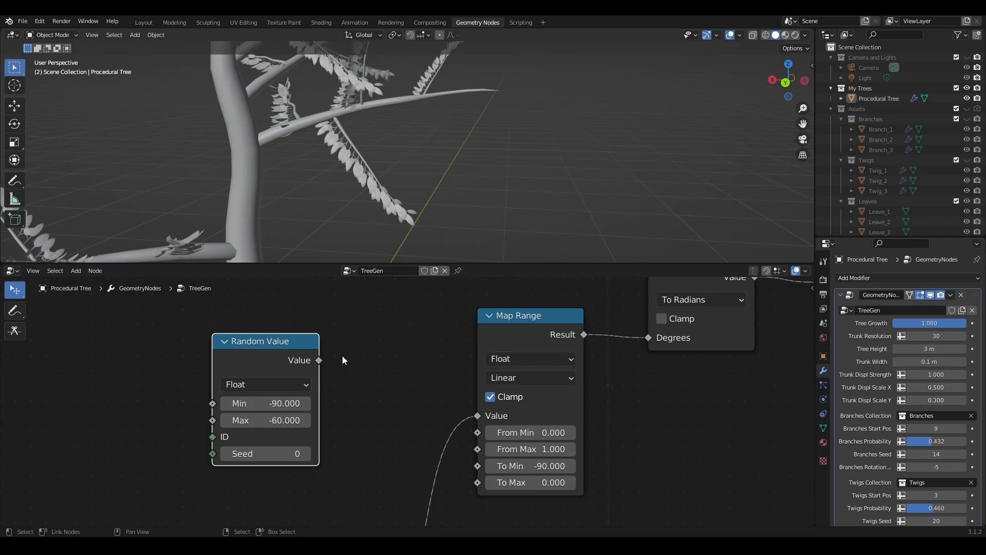
pyautogui.moveTo(319, 360); pyautogui.dragTo(478, 465)
pyautogui.click(224, 342)
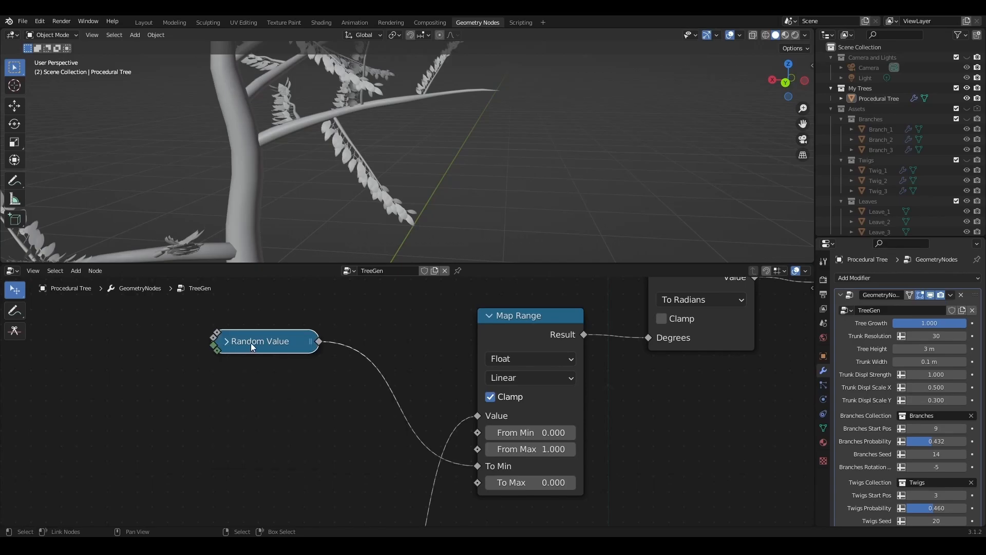
# Duplicate the Random Value node, set the copy's Min to -10 along with a new Max, and connect it to To Max
pyautogui.hotkey('shift', 'd')
pyautogui.click(229, 408)
pyautogui.click(228, 402)
pyautogui.moveTo(403, 421); pyautogui.dragTo(426, 364, button='middle')
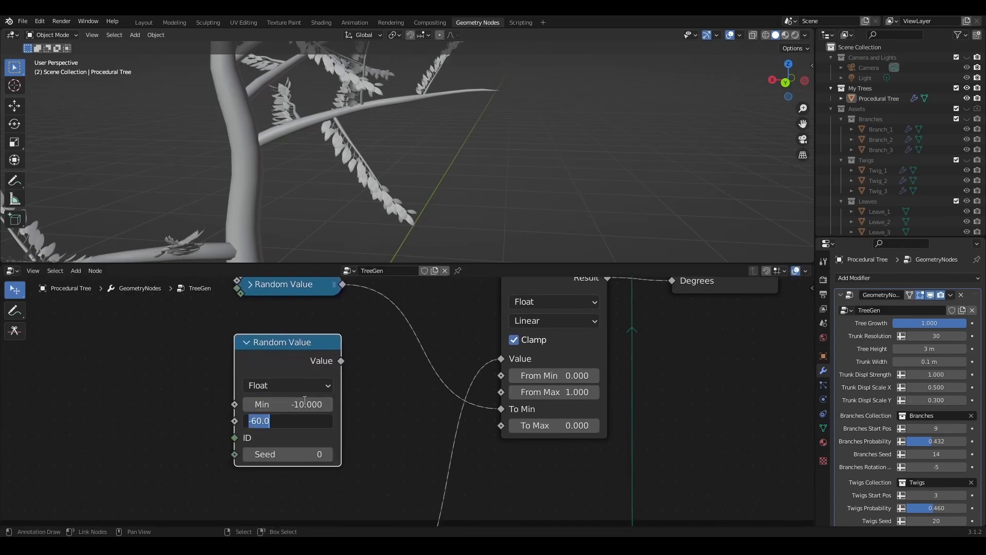
pyautogui.moveTo(415, 402); pyautogui.dragTo(501, 425)
pyautogui.moveTo(406, 231); pyautogui.dragTo(447, 174, button='middle')
# Collapse the second Random Value and To Radians nodes and stack both Random Value nodes beside the Map Range inputs
pyautogui.click(247, 342)
pyautogui.moveTo(278, 347); pyautogui.dragTo(281, 428)
pyautogui.moveTo(288, 288); pyautogui.dragTo(290, 394)
pyautogui.scroll(-5, 625, 371)
pyautogui.moveTo(625, 371); pyautogui.dragTo(541, 419, button='middle')
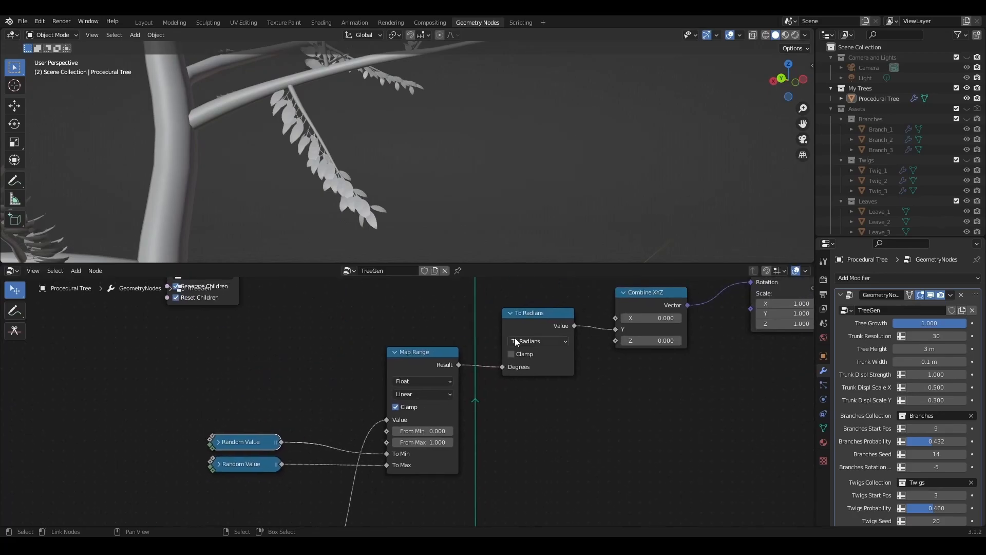
pyautogui.moveTo(600, 386); pyautogui.dragTo(462, 402, button='middle')
# Try a Z rotation in Combine XYZ, undo it, and move the node farther from To Radians to make room
pyautogui.moveTo(514, 357); pyautogui.dragTo(525, 374)
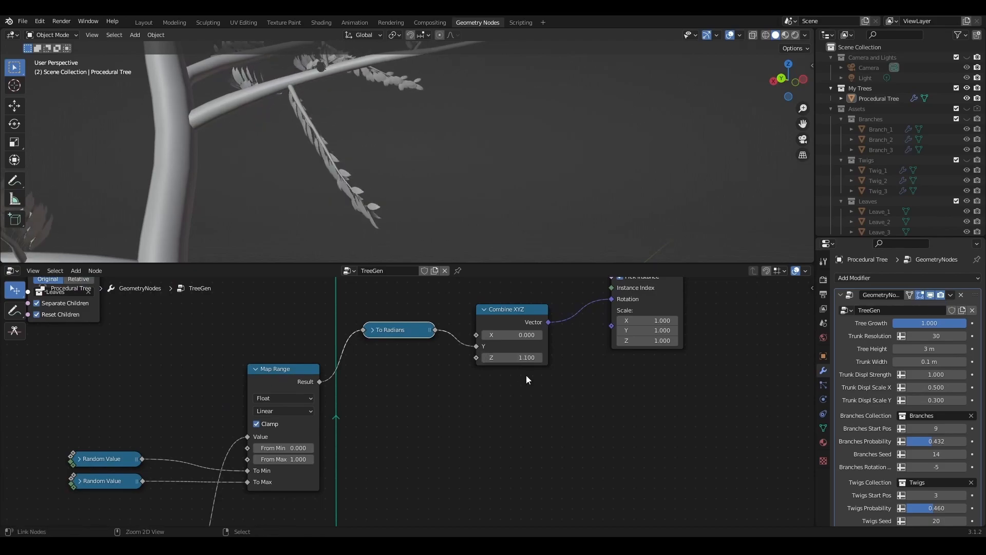
pyautogui.hotkey('ctrl', 'z')
pyautogui.scroll(-2, 620, 384)
pyautogui.moveTo(619, 383); pyautogui.dragTo(516, 418, button='middle')
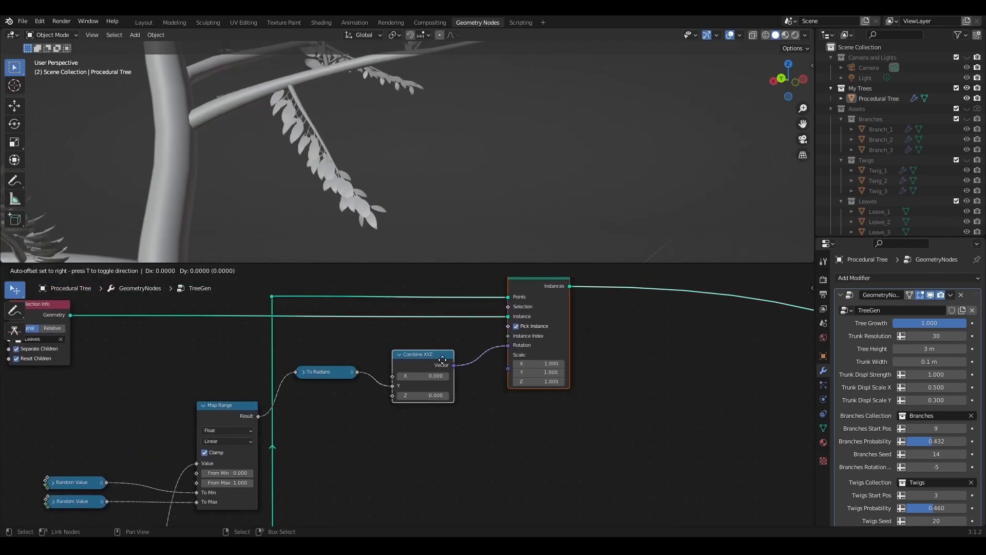
pyautogui.moveTo(442, 359); pyautogui.dragTo(569, 357)
# Duplicate a Random Value and the To Radians node, and chain the copies into the Z input of Combine XYZ
pyautogui.scroll(2, 103, 401)
pyautogui.click(44, 427)
pyautogui.hotkey('shift', 'd')
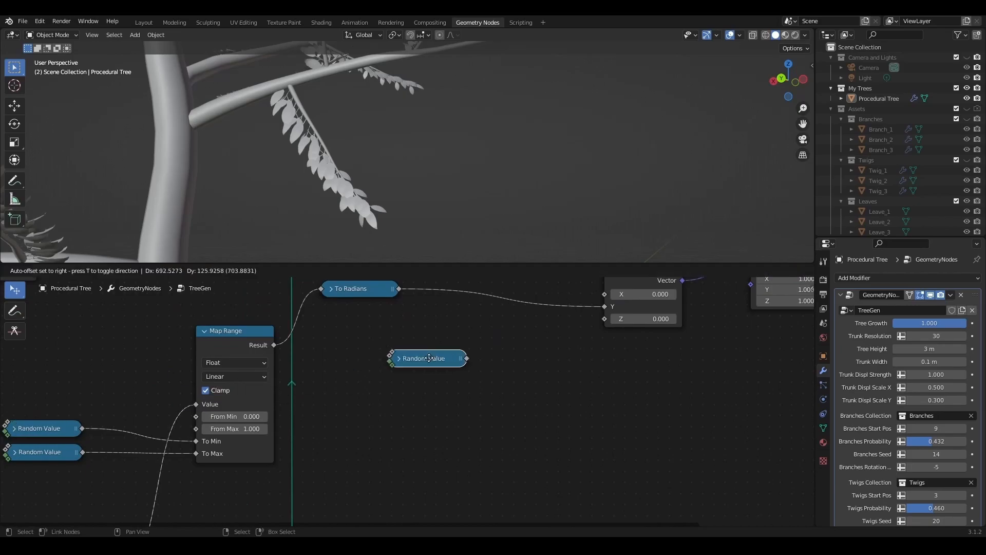
pyautogui.click(400, 358)
pyautogui.click(365, 288)
pyautogui.hotkey('shift', 'd')
pyautogui.click(546, 341)
pyautogui.moveTo(583, 331); pyautogui.dragTo(604, 318)
pyautogui.click(511, 342)
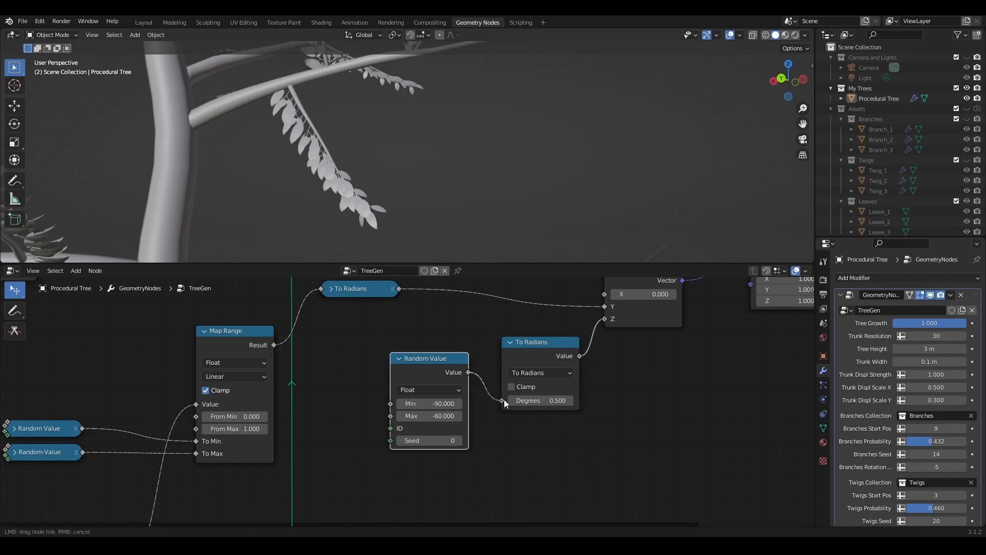
pyautogui.moveTo(504, 403); pyautogui.dragTo(503, 400)
pyautogui.click(509, 342)
# Set the new Random Value's Min to 0 and Max to 359, collapse it, and align it with its To Radians node
pyautogui.click(432, 403)
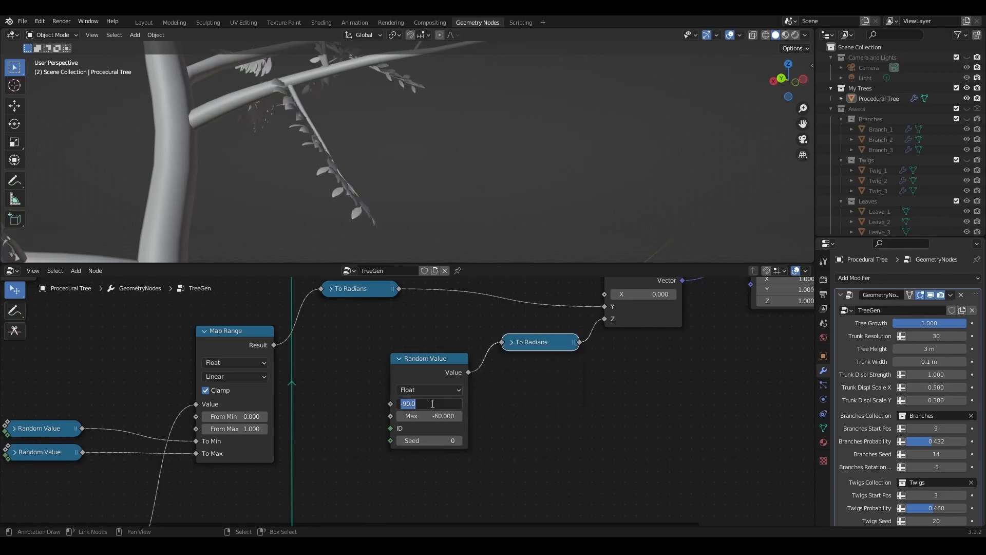
pyautogui.write('0')
pyautogui.press('Tab')
pyautogui.write('359')
pyautogui.press('Return')
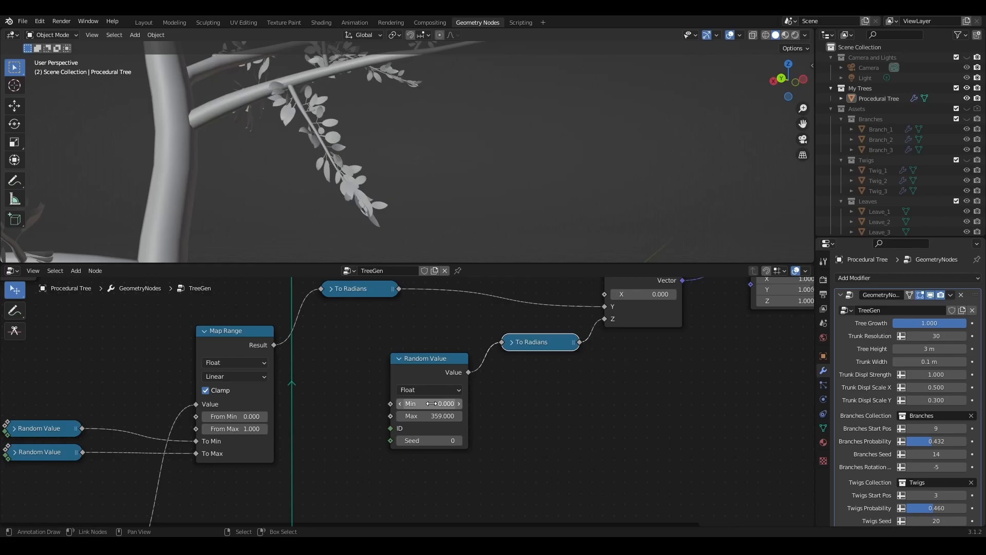
pyautogui.moveTo(380, 77); pyautogui.dragTo(457, 142, button='middle')
pyautogui.click(399, 358)
pyautogui.moveTo(433, 361); pyautogui.dragTo(432, 344)
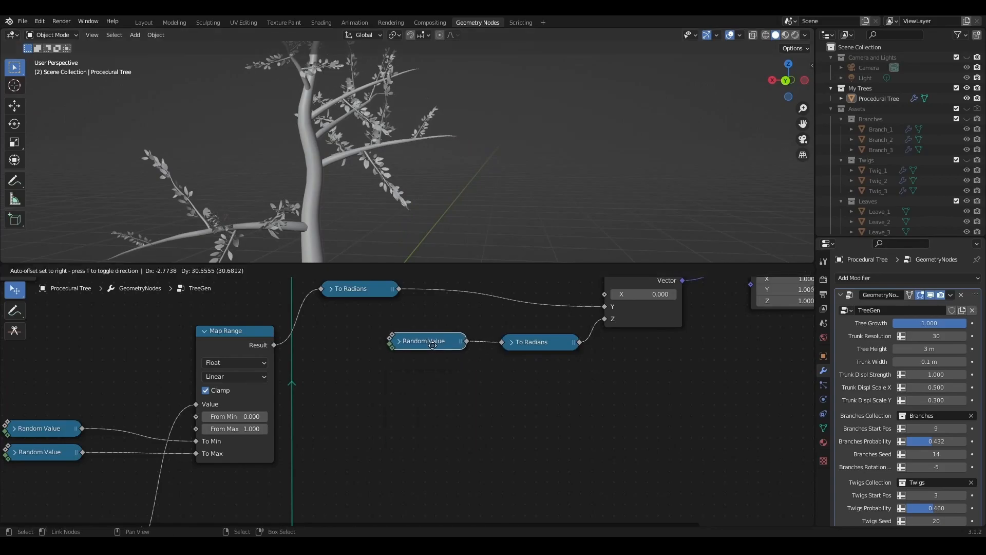
# Move the collapsed Random Value node for Z rotation level with its To Radians node
pyautogui.moveTo(500, 264); pyautogui.dragTo(501, 340)
pyautogui.moveTo(393, 209); pyautogui.dragTo(302, 245, button='middle')
pyautogui.scroll(5, 302, 245)
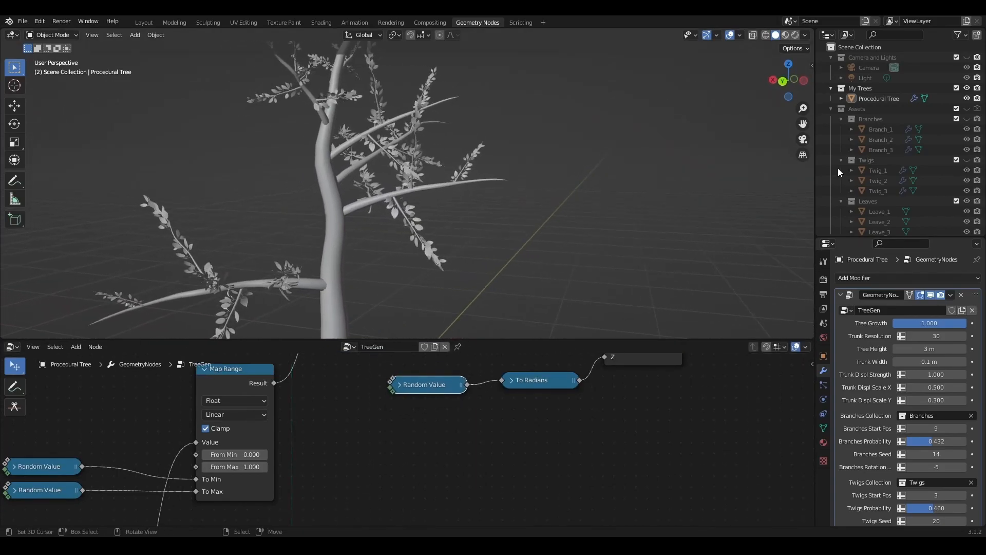
# Adjust the Resolution of the branch assets, setting Branch_2 to 26
pyautogui.click(895, 130)
pyautogui.moveTo(926, 331); pyautogui.dragTo(973, 332)
pyautogui.moveTo(652, 205); pyautogui.dragTo(554, 234, button='middle')
pyautogui.moveTo(933, 335); pyautogui.dragTo(924, 336)
pyautogui.moveTo(516, 268); pyautogui.dragTo(381, 253, button='middle')
pyautogui.moveTo(932, 335); pyautogui.dragTo(927, 336)
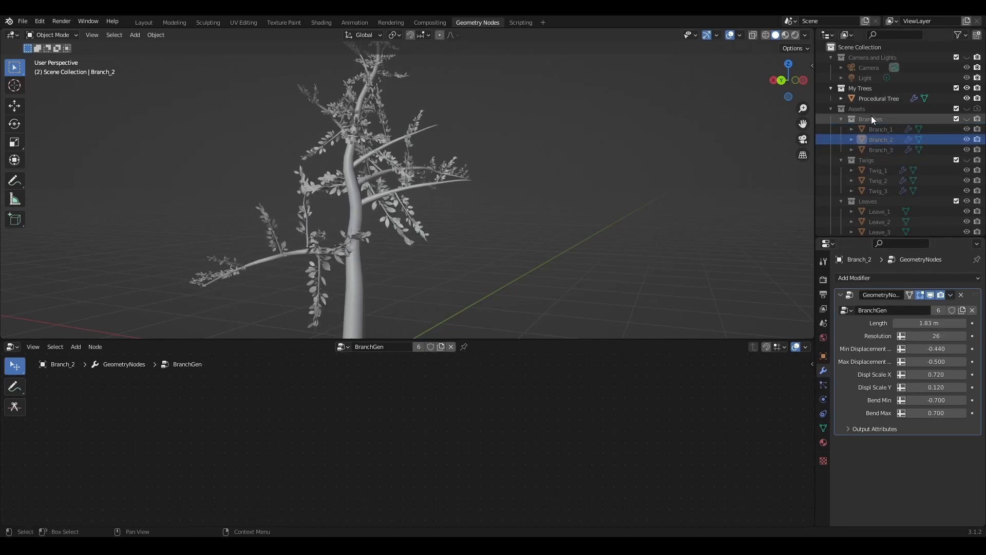
# With the viewport overlays hidden, set the Procedural Tree's Branches Probability to 0.720 and Tree Growth to 1.000
pyautogui.click(878, 98)
pyautogui.scroll(-2, 939, 408)
pyautogui.click(730, 36)
pyautogui.moveTo(306, 240); pyautogui.dragTo(355, 246, button='middle')
pyautogui.moveTo(933, 293); pyautogui.dragTo(966, 292)
# Enlarge the node editor and move the leaf Instance on Points node farther from Combine XYZ
pyautogui.moveTo(668, 339); pyautogui.dragTo(668, 251)
pyautogui.moveTo(473, 171)
pyautogui.keyDown('alt'); pyautogui.mouseDown()
pyautogui.moveTo(511, 173)
pyautogui.moveTo(479, 166)
pyautogui.mouseUp(); pyautogui.keyUp('alt')
pyautogui.scroll(-3, 667, 394)
pyautogui.keyDown('alt'); pyautogui.moveTo(667, 394); pyautogui.dragTo(604, 398); pyautogui.keyUp('alt')
pyautogui.moveTo(604, 399); pyautogui.dragTo(387, 387, button='middle')
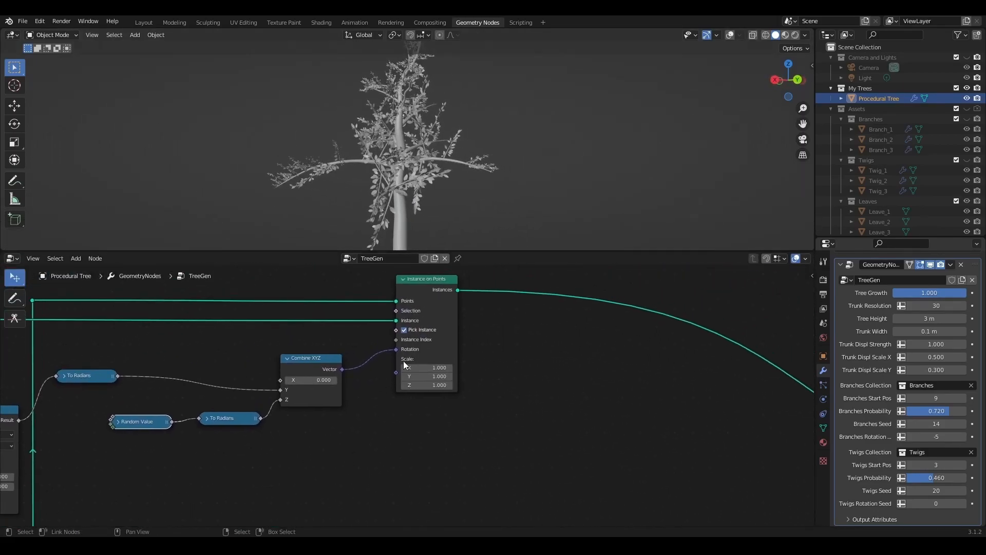
pyautogui.moveTo(424, 281); pyautogui.dragTo(565, 281)
# Link the Result of the twig radius Map Range to the Scale of the leaf Instance on Points
pyautogui.moveTo(441, 425); pyautogui.dragTo(452, 341, button='middle')
pyautogui.scroll(-3, 426, 392)
pyautogui.moveTo(387, 423); pyautogui.dragTo(501, 403, button='middle')
pyautogui.click(264, 498)
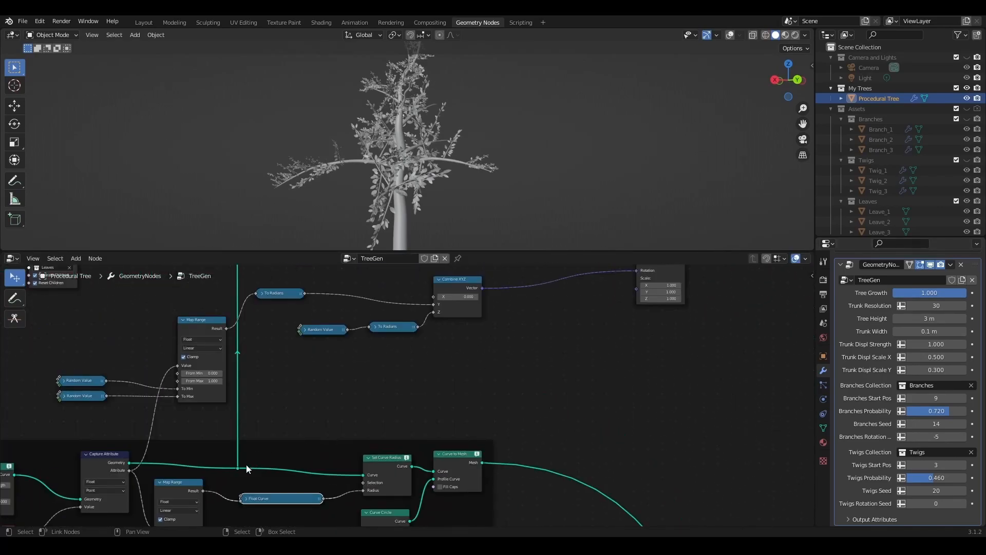
pyautogui.moveTo(201, 491); pyautogui.dragTo(636, 291)
# Add a Float Curve node on the link feeding the leaf Instance on Points Scale
pyautogui.scroll(1, 535, 375)
pyautogui.moveTo(536, 380); pyautogui.dragTo(474, 433, button='middle')
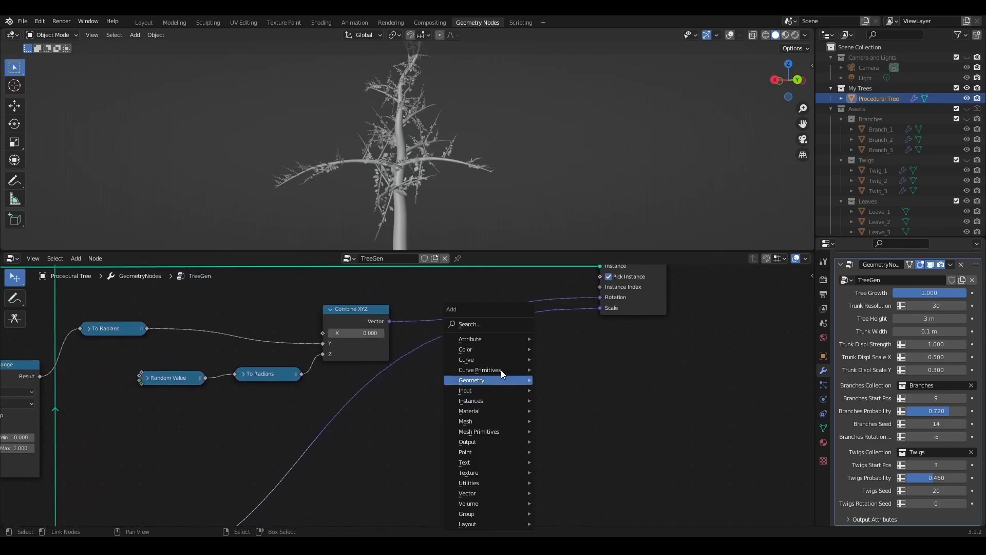
pyautogui.click(484, 324)
pyautogui.write('flo')
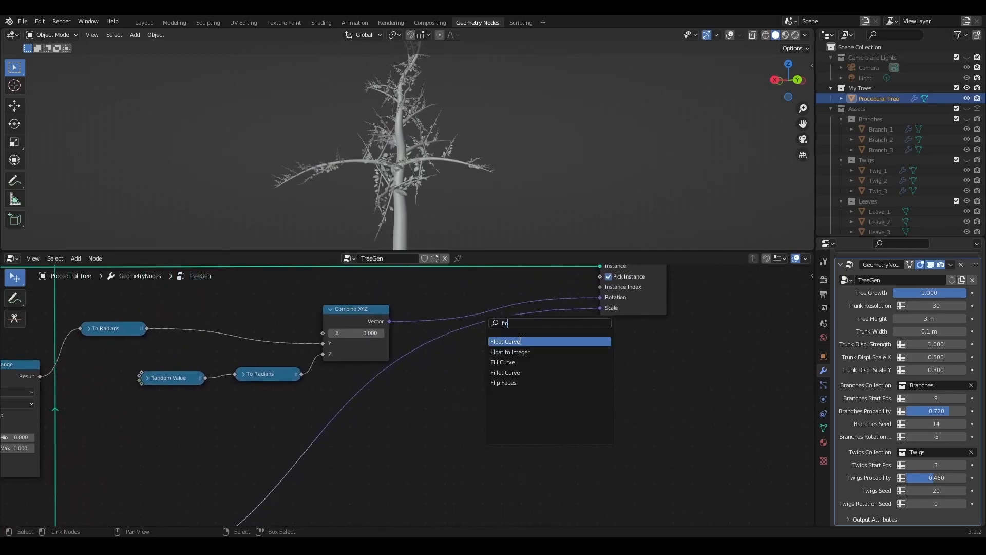
pyautogui.click(520, 341)
pyautogui.click(466, 355)
pyautogui.moveTo(481, 340); pyautogui.dragTo(474, 339)
# Shape the Float Curve into an arch with lowered ends and a peak of 1.0 near the middle
pyautogui.scroll(6, 518, 150)
pyautogui.keyDown('shift'); pyautogui.moveTo(519, 150); pyautogui.dragTo(527, 174, button='middle'); pyautogui.keyUp('shift')
pyautogui.moveTo(430, 444); pyautogui.dragTo(437, 417)
pyautogui.moveTo(529, 372); pyautogui.dragTo(529, 425)
pyautogui.moveTo(480, 370); pyautogui.dragTo(479, 370)
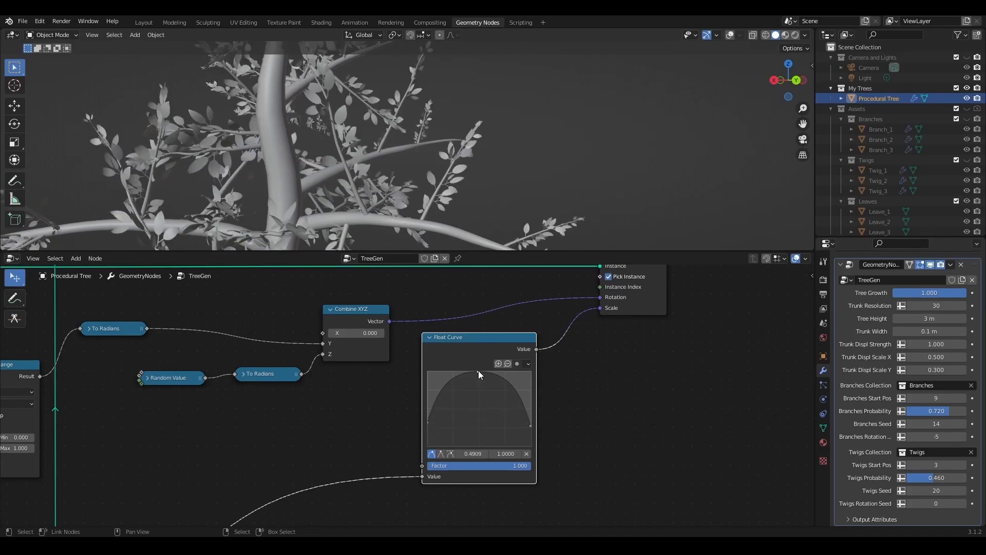
# Enlarge the 3D viewport and examine the leaf sizes along the twigs and across the whole tree
pyautogui.moveTo(437, 216); pyautogui.dragTo(456, 168, button='middle')
pyautogui.scroll(4, 470, 154)
pyautogui.scroll(-3, 334, 144)
pyautogui.scroll(-5, 581, 121)
pyautogui.moveTo(513, 134); pyautogui.dragTo(475, 234, button='middle')
pyautogui.scroll(3, 407, 152)
pyautogui.moveTo(480, 251); pyautogui.dragTo(493, 415)
pyautogui.scroll(-3, 408, 287)
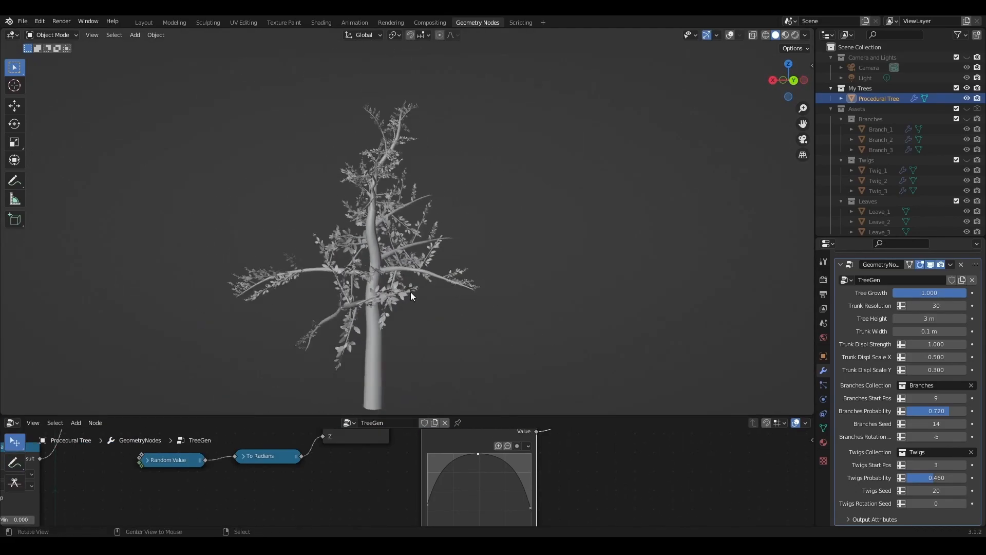
pyautogui.moveTo(409, 286); pyautogui.dragTo(435, 287, button='middle')
pyautogui.scroll(-1, 887, 186)
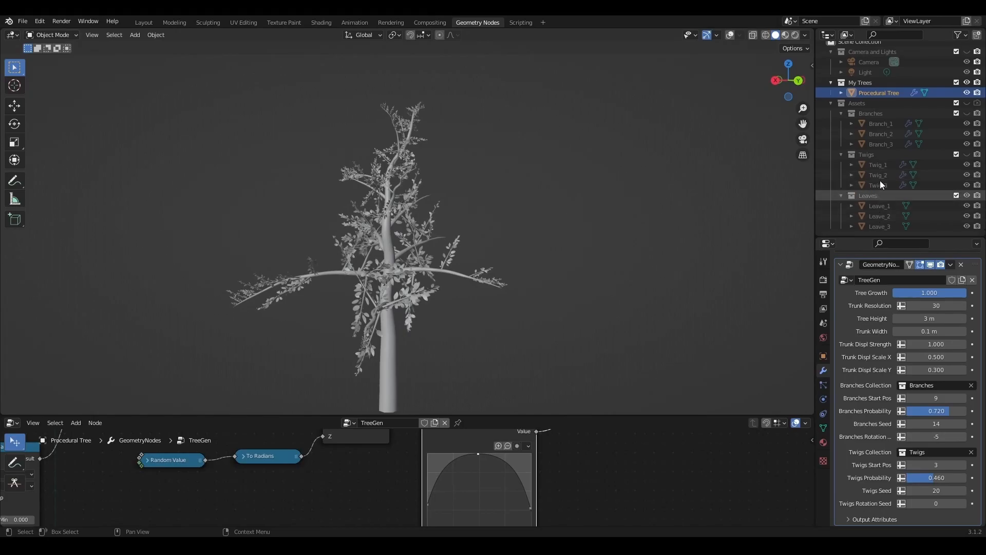
# Turn the viewport overlays back on and unhide the Leaves collection
pyautogui.click(728, 34)
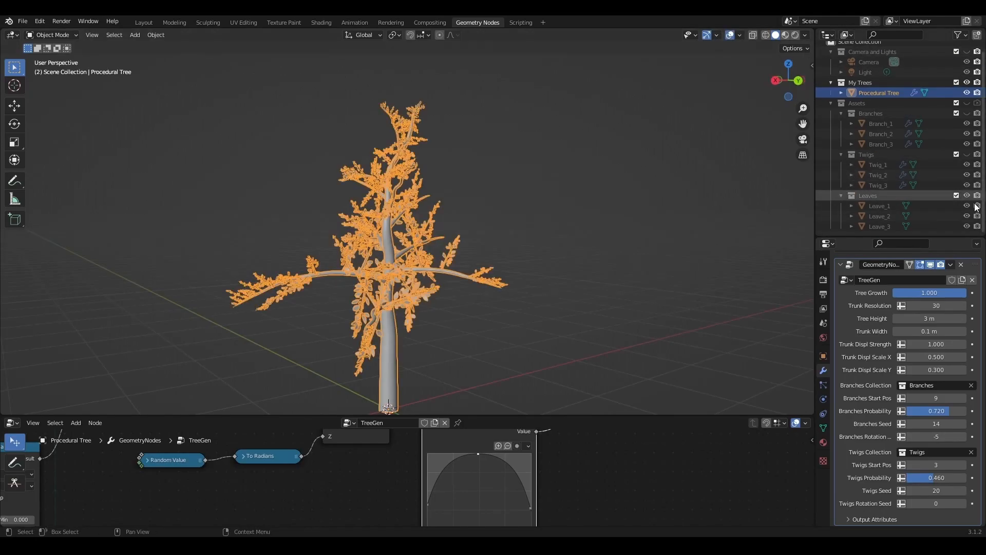
pyautogui.scroll(3, 535, 291)
pyautogui.moveTo(529, 254); pyautogui.dragTo(420, 290, button='middle')
# Scale up Leave_1, Leave_2 and Leave_3 together and apply their scale
pyautogui.click(882, 206)
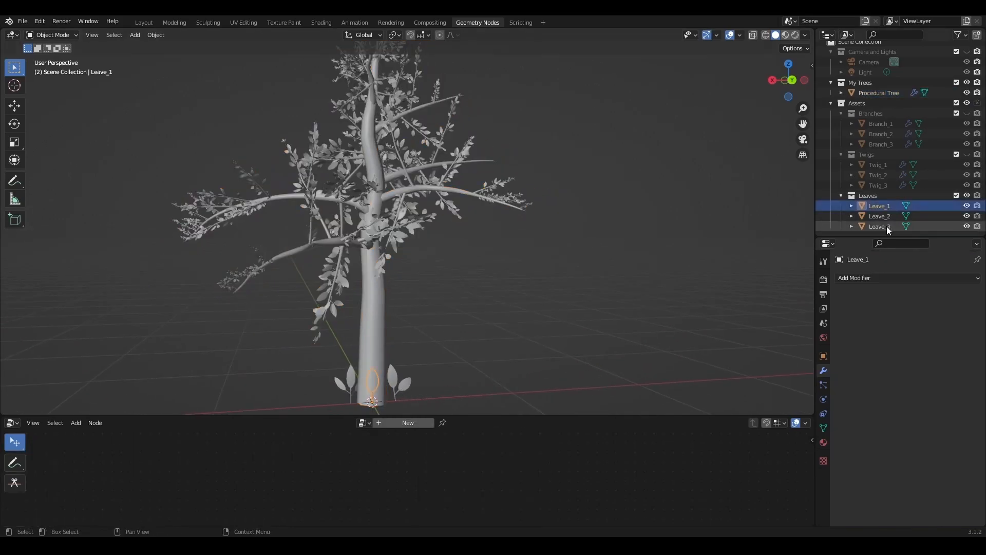
pyautogui.press('s')
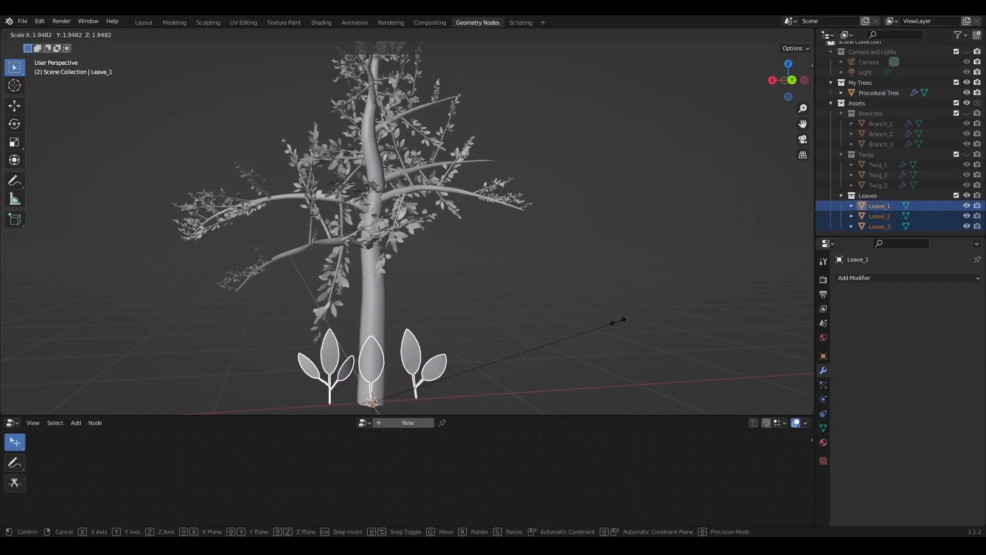
pyautogui.click(562, 343)
pyautogui.hotkey('ctrl', 'a')
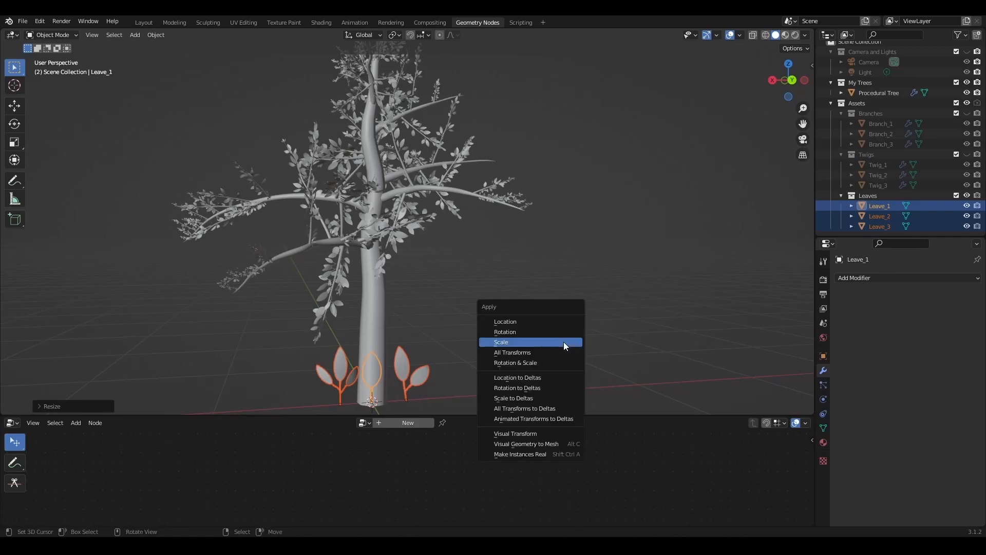
pyautogui.click(563, 343)
# Adjust the Length of the Twig_1 and Twig_2 assets
pyautogui.moveTo(560, 322); pyautogui.dragTo(508, 178, button='middle')
pyautogui.click(879, 164)
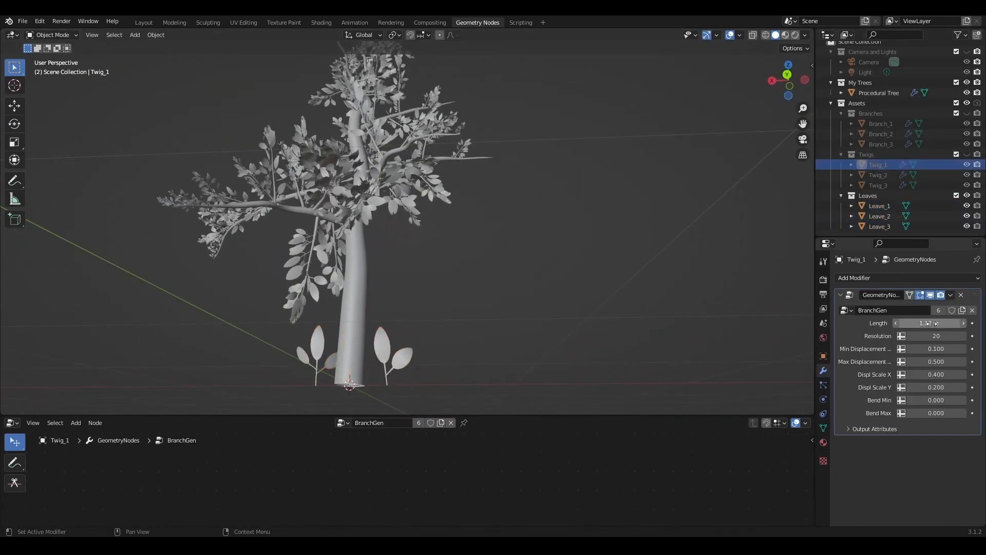
pyautogui.moveTo(928, 323); pyautogui.dragTo(934, 323)
pyautogui.moveTo(518, 182); pyautogui.dragTo(578, 250, button='middle')
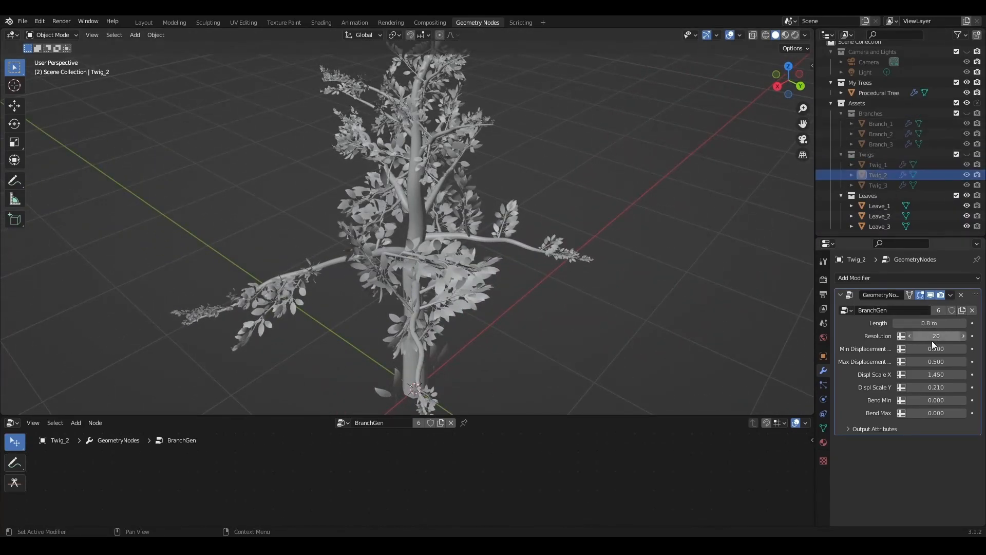
pyautogui.moveTo(929, 323); pyautogui.dragTo(919, 323)
pyautogui.moveTo(307, 274); pyautogui.dragTo(221, 231, button='middle')
pyautogui.moveTo(447, 226); pyautogui.dragTo(463, 189, button='middle')
# Set the Procedural Tree's Twigs Start Pos to 6 and Twigs Probability to 0.638
pyautogui.click(463, 189)
pyautogui.scroll(-2, 902, 445)
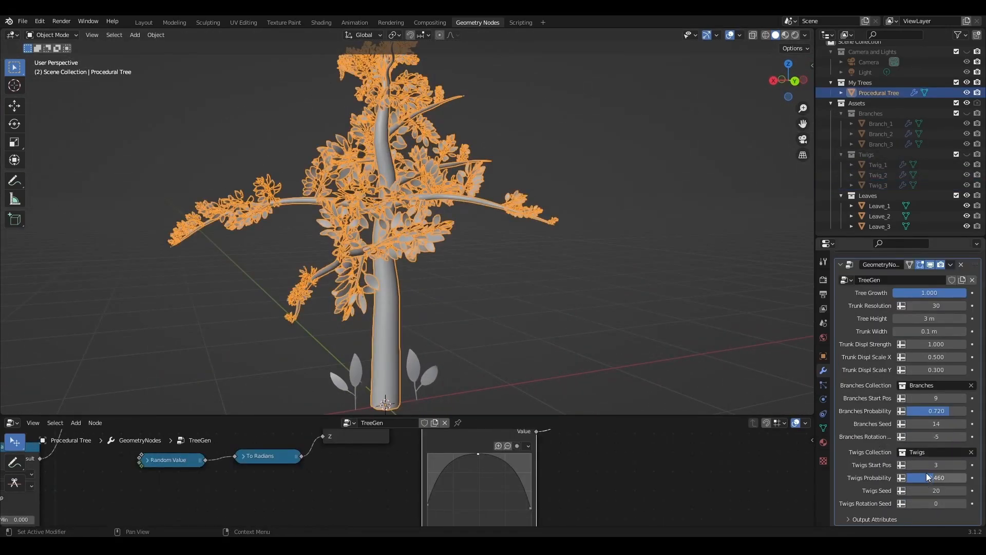
pyautogui.click(964, 465)
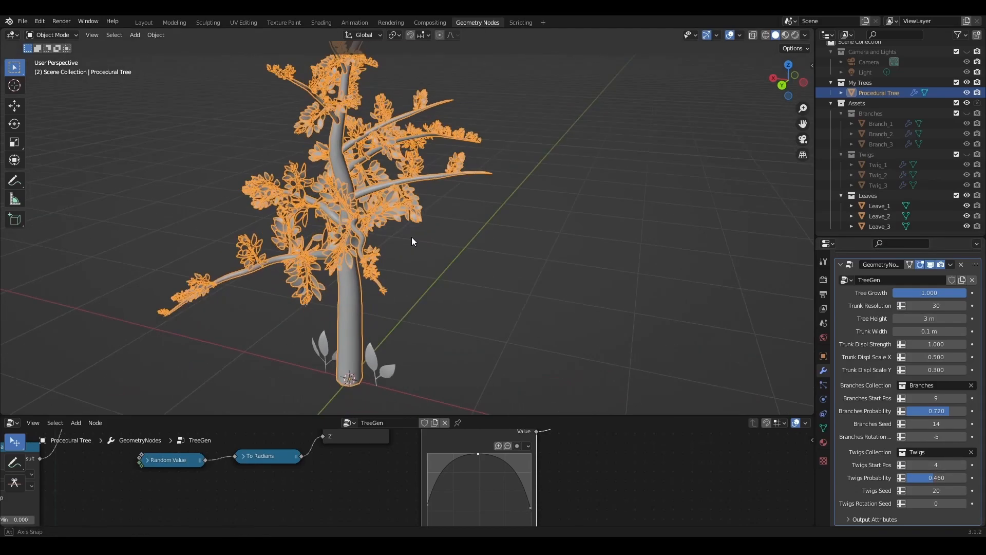
pyautogui.click(964, 465)
pyautogui.moveTo(932, 478); pyautogui.dragTo(935, 478)
pyautogui.keyDown('alt'); pyautogui.moveTo(318, 265); pyautogui.dragTo(446, 315); pyautogui.keyUp('alt')
pyautogui.scroll(-2, 446, 314)
# Hide the Leaves collection and the overlays, and scrub Tree Growth, leaving it at 1.000
pyautogui.click(967, 196)
pyautogui.moveTo(948, 293)
pyautogui.mouseDown()
pyautogui.moveTo(897, 293)
pyautogui.moveTo(950, 293)
pyautogui.mouseUp()
pyautogui.moveTo(354, 257); pyautogui.dragTo(312, 242, button='middle')
pyautogui.scroll(5, 313, 242)
# Enlarge the node editor and set To Min to -90 in the Map Range that drives the twig rotation
pyautogui.moveTo(496, 414); pyautogui.dragTo(495, 259)
pyautogui.scroll(-3, 452, 215)
pyautogui.scroll(-10, 264, 425)
pyautogui.moveTo(162, 509); pyautogui.dragTo(427, 364, button='middle')
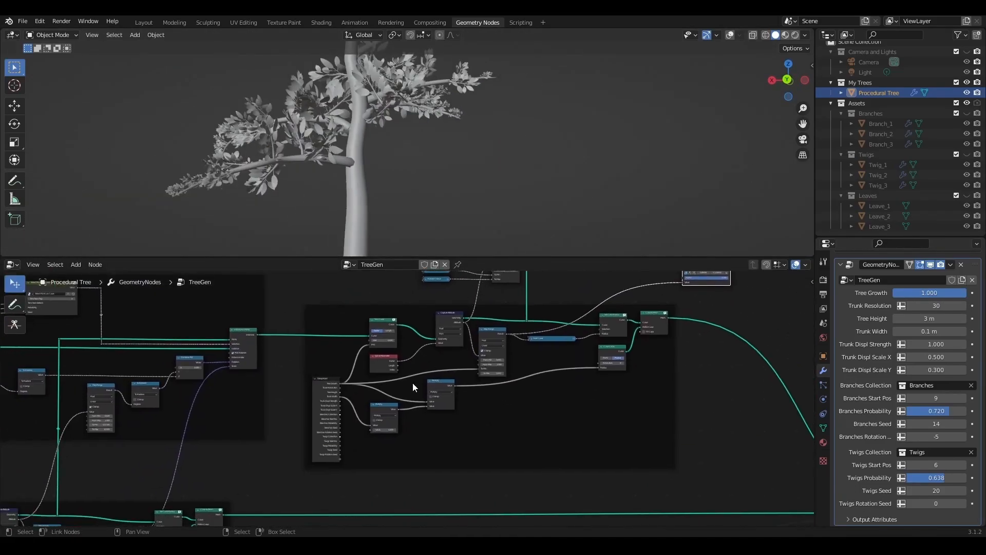
pyautogui.scroll(4, 403, 419)
pyautogui.moveTo(227, 373); pyautogui.dragTo(452, 370, button='middle')
pyautogui.scroll(-3, 451, 371)
pyautogui.moveTo(357, 386); pyautogui.dragTo(458, 384, button='middle')
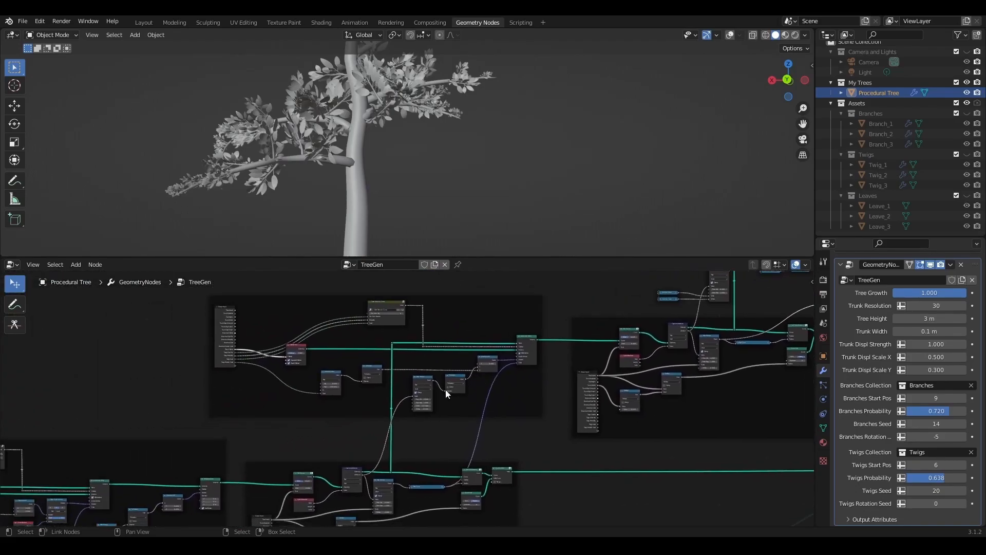
pyautogui.scroll(2, 422, 428)
pyautogui.scroll(3, 411, 410)
pyautogui.moveTo(238, 382); pyautogui.dragTo(271, 381, button='middle')
pyautogui.scroll(1, 414, 399)
pyautogui.moveTo(517, 408); pyautogui.dragTo(546, 408)
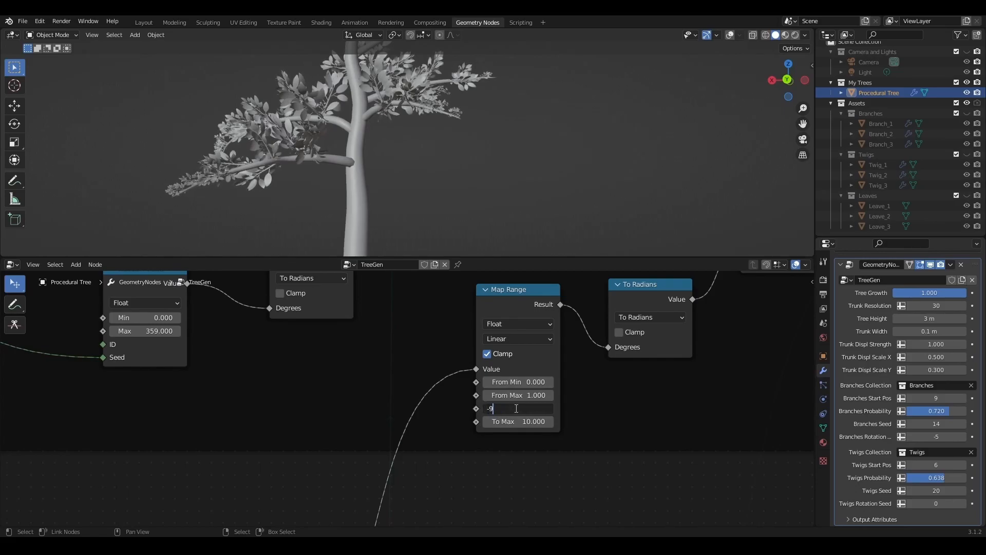
pyautogui.write('0')
pyautogui.press('Return')
pyautogui.moveTo(445, 125)
pyautogui.mouseDown(button='middle')
pyautogui.moveTo(404, 110)
pyautogui.moveTo(532, 129)
pyautogui.moveTo(419, 109)
pyautogui.moveTo(424, 141)
pyautogui.moveTo(453, 140)
pyautogui.mouseUp(button='middle')
# Refine the twig rotation Map Range to a To Min of -69.2 and a To Max of -34.9
pyautogui.moveTo(518, 408); pyautogui.dragTo(503, 421)
pyautogui.moveTo(518, 408); pyautogui.dragTo(527, 409)
pyautogui.moveTo(391, 147); pyautogui.dragTo(453, 107, button='middle')
pyautogui.scroll(-5, 462, 138)
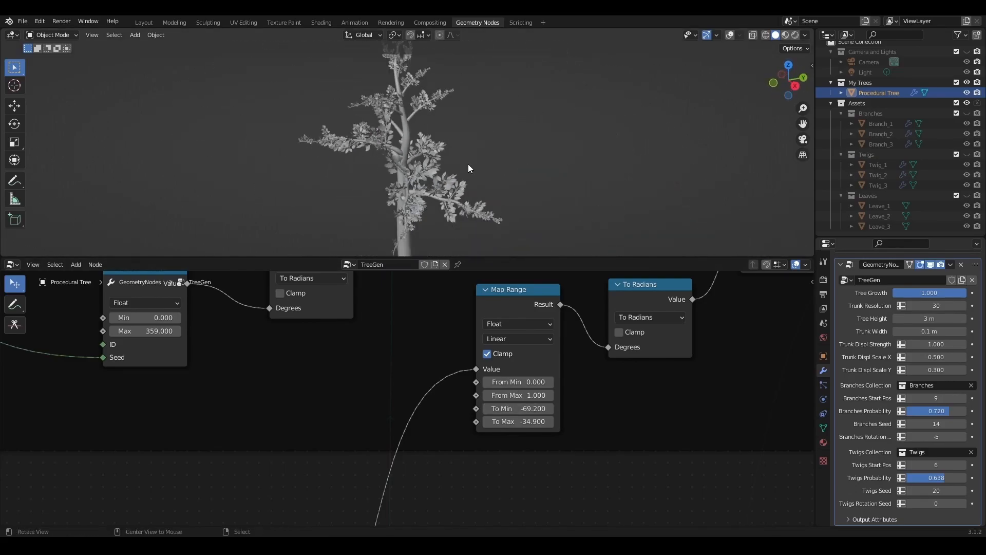
pyautogui.moveTo(467, 164); pyautogui.dragTo(389, 149, button='middle')
# Duplicate the Select Points on Curve node from the twigs' instancing section
pyautogui.scroll(-5, 635, 392)
pyautogui.moveTo(635, 393); pyautogui.dragTo(187, 450, button='middle')
pyautogui.scroll(5, 590, 357)
pyautogui.moveTo(691, 347); pyautogui.dragTo(394, 414, button='middle')
pyautogui.scroll(4, 570, 352)
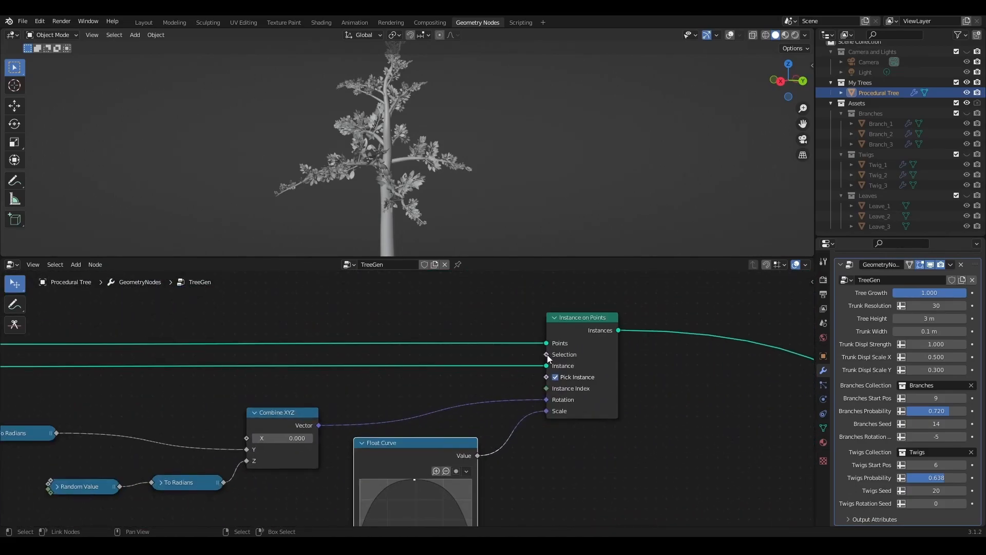
pyautogui.scroll(-6, 420, 389)
pyautogui.moveTo(437, 361); pyautogui.dragTo(608, 381, button='middle')
pyautogui.scroll(5, 257, 362)
pyautogui.hotkey('shift', 'd')
pyautogui.click(489, 320)
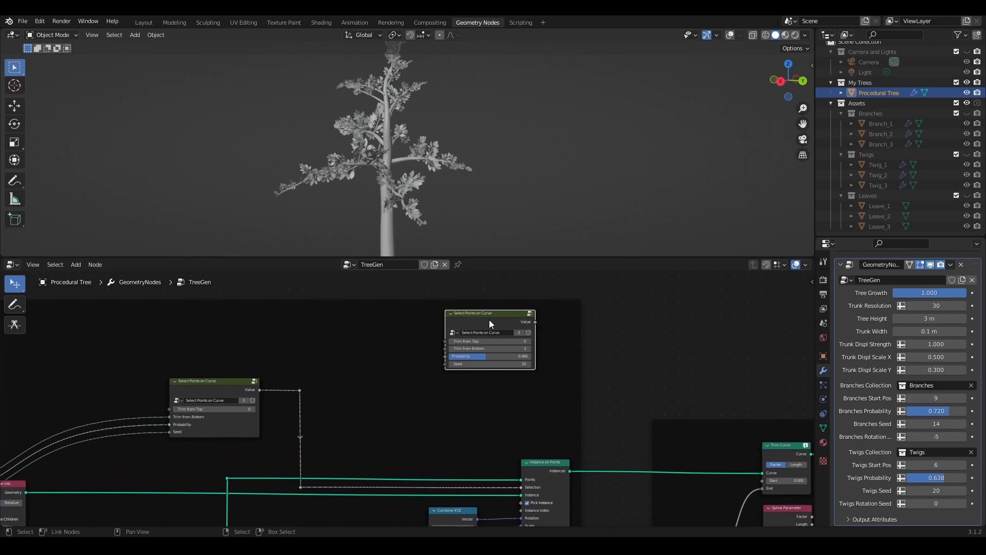
# Move the copied Select Points on Curve beside the leaf Instance on Points and connect its Value to Selection
pyautogui.scroll(-2, 692, 320)
pyautogui.moveTo(692, 321); pyautogui.dragTo(317, 418, button='middle')
pyautogui.moveTo(181, 411); pyautogui.dragTo(757, 323)
pyautogui.moveTo(639, 335); pyautogui.dragTo(262, 346, button='middle')
pyautogui.scroll(4, 495, 403)
pyautogui.moveTo(131, 300); pyautogui.dragTo(376, 321)
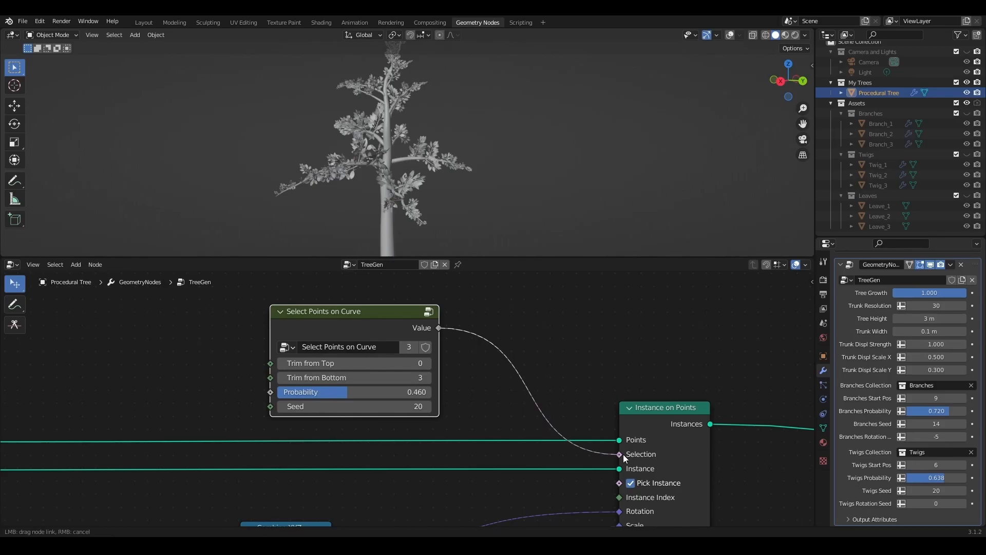
pyautogui.moveTo(623, 454); pyautogui.dragTo(621, 453)
pyautogui.moveTo(364, 152)
pyautogui.mouseDown(button='middle')
pyautogui.moveTo(427, 153)
pyautogui.moveTo(354, 154)
pyautogui.mouseUp(button='middle')
pyautogui.scroll(3, 393, 160)
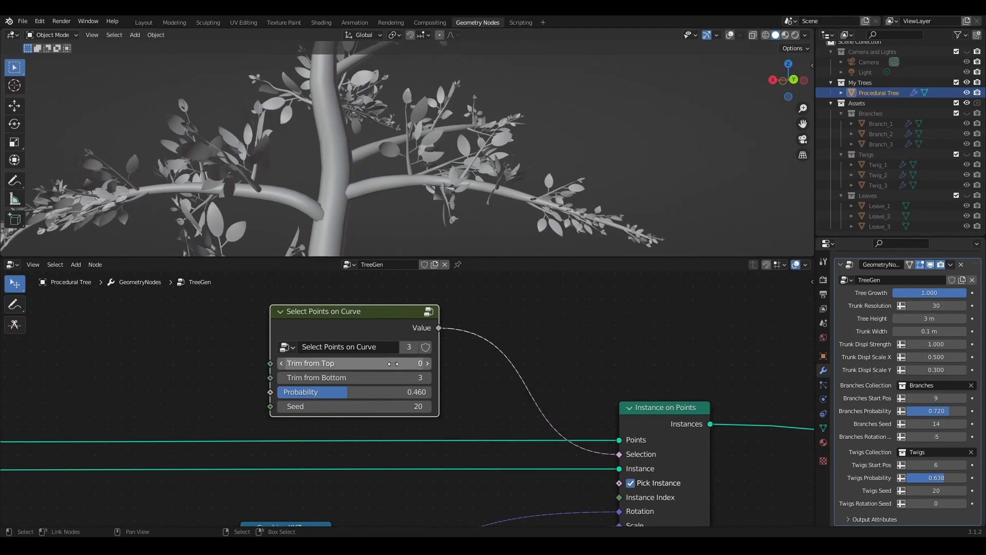
# Adjust the Probability of the leaves' Select Points on Curve node to control leaf density
pyautogui.moveTo(286, 391); pyautogui.dragTo(329, 406)
pyautogui.moveTo(369, 157); pyautogui.dragTo(405, 144, button='middle')
pyautogui.moveTo(359, 392); pyautogui.dragTo(336, 391)
pyautogui.moveTo(362, 110); pyautogui.dragTo(462, 195, button='middle')
pyautogui.scroll(-1, 368, 398)
# Move the To Radians node feeding the Y input closer to Combine XYZ, just above the Random Value
pyautogui.scroll(-7, 367, 399)
pyautogui.moveTo(367, 399); pyautogui.dragTo(461, 278, button='middle')
pyautogui.scroll(4, 190, 435)
pyautogui.moveTo(190, 434); pyautogui.dragTo(438, 405, button='middle')
pyautogui.scroll(1, 551, 341)
pyautogui.moveTo(551, 342); pyautogui.dragTo(361, 409, button='middle')
pyautogui.moveTo(349, 357); pyautogui.dragTo(413, 382)
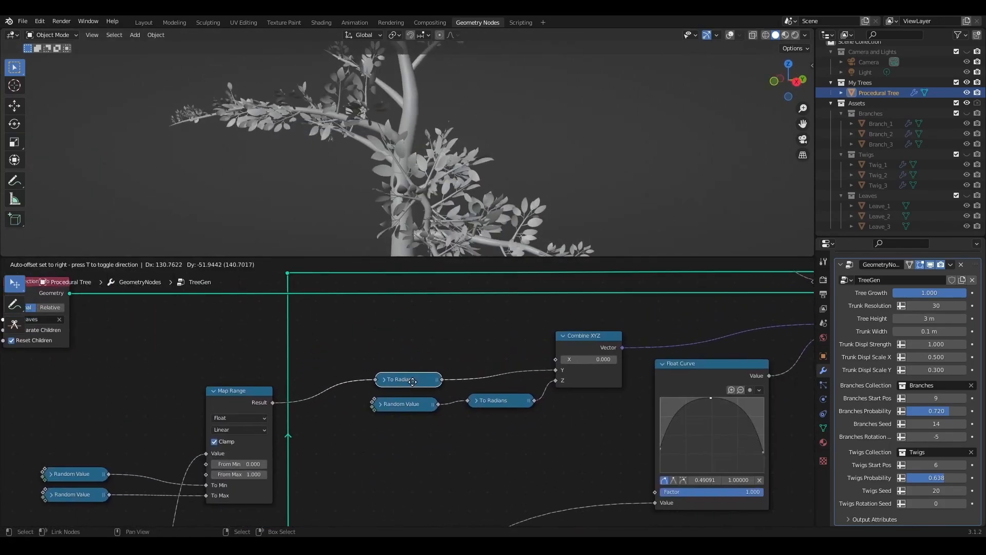
# Try an X rotation of 0.200 in the leaves' Combine XYZ node
pyautogui.moveTo(527, 361); pyautogui.dragTo(405, 398, button='middle')
pyautogui.scroll(5, 404, 398)
pyautogui.moveTo(500, 399)
pyautogui.mouseDown()
pyautogui.moveTo(512, 398)
pyautogui.moveTo(464, 398)
pyautogui.moveTo(500, 399)
pyautogui.mouseUp()
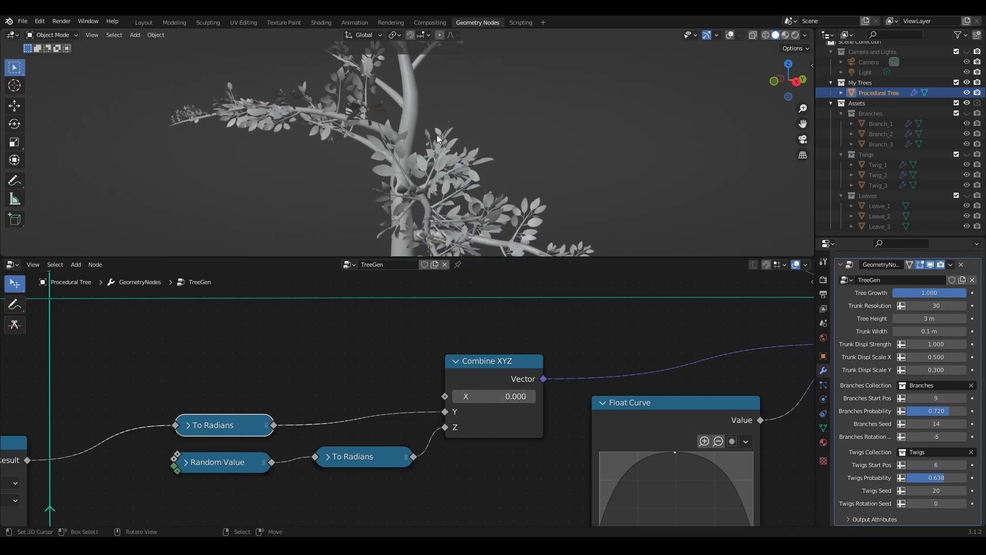
pyautogui.moveTo(352, 133); pyautogui.dragTo(496, 149, button='middle')
pyautogui.click(533, 394)
pyautogui.click(533, 395)
pyautogui.scroll(-2, 571, 167)
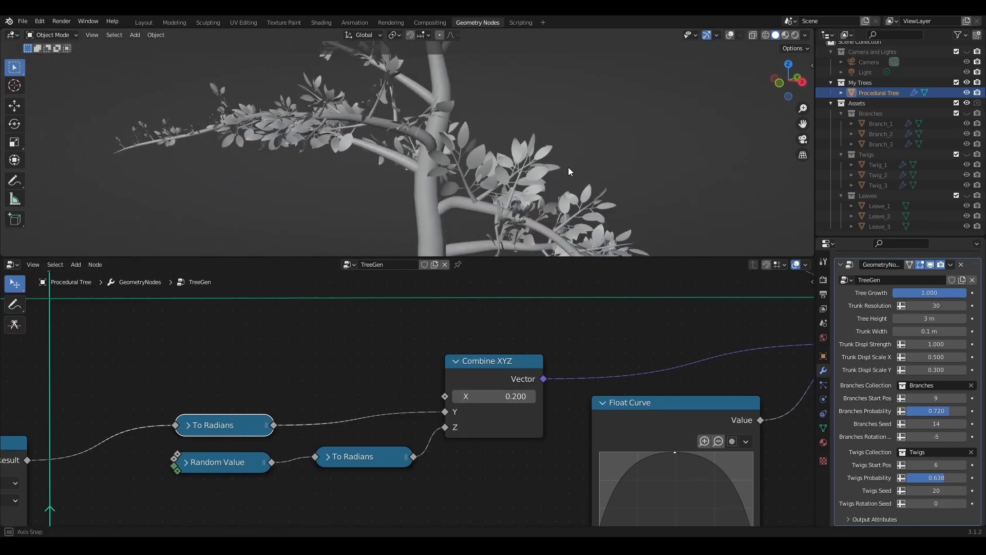
pyautogui.moveTo(571, 167); pyautogui.dragTo(521, 169, button='middle')
# Try lower X rotation values in Combine XYZ and step the value back up
pyautogui.click(457, 397)
pyautogui.doubleClick(458, 396)
pyautogui.click(457, 396)
pyautogui.click(457, 396)
pyautogui.doubleClick(531, 395)
pyautogui.click(531, 395)
# Duplicate a To Radians node and connect the copy to the X input of Combine XYZ
pyautogui.scroll(-3, 259, 374)
pyautogui.moveTo(259, 374); pyautogui.dragTo(438, 369, button='middle')
pyautogui.hotkey('shift', 'd')
pyautogui.moveTo(582, 388); pyautogui.dragTo(583, 386)
# Duplicate a collapsed Random Value, feed the copy into the X axis To Radians node, and expand it
pyautogui.moveTo(176, 390); pyautogui.dragTo(305, 341, button='middle')
pyautogui.click(152, 470)
pyautogui.hotkey('shift', 'd')
pyautogui.click(237, 309)
pyautogui.press('h')
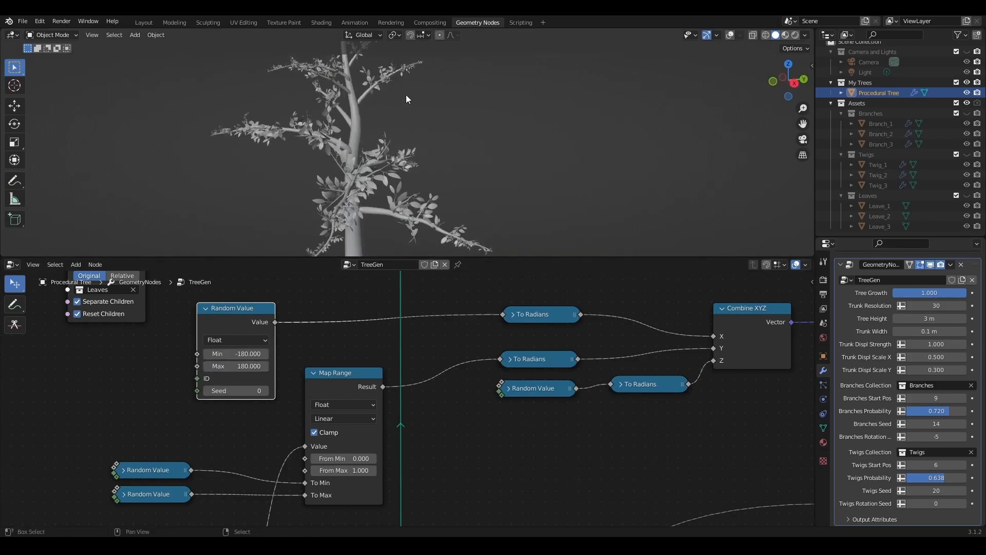
# Set the X rotation Random Value's Min to -90 and Max to 90
pyautogui.moveTo(406, 94); pyautogui.dragTo(370, 175, button='middle')
pyautogui.write('-90')
pyautogui.press('Tab')
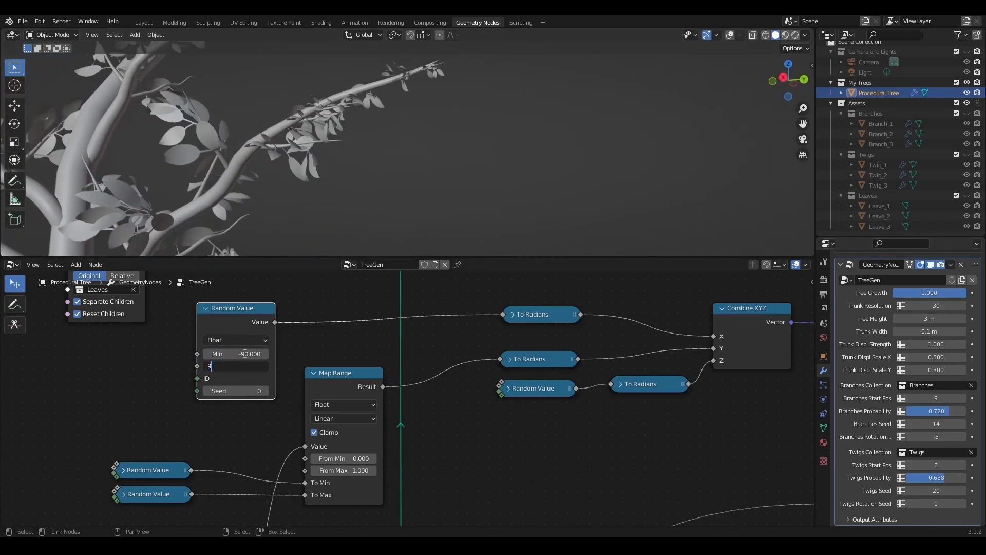
pyautogui.write('90')
pyautogui.press('Return')
pyautogui.moveTo(233, 178); pyautogui.dragTo(295, 178, button='middle')
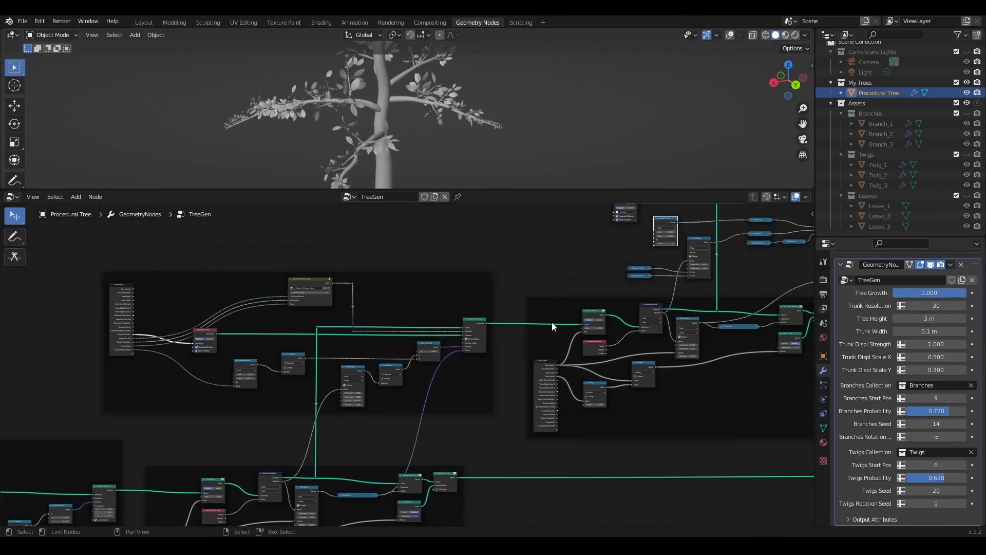
# Collapse the leaf scale Float Curve and move it below Combine XYZ
pyautogui.moveTo(294, 381); pyautogui.dragTo(202, 385, button='middle')
pyautogui.click(462, 340)
pyautogui.moveTo(483, 343); pyautogui.dragTo(406, 398)
pyautogui.scroll(-7, 444, 384)
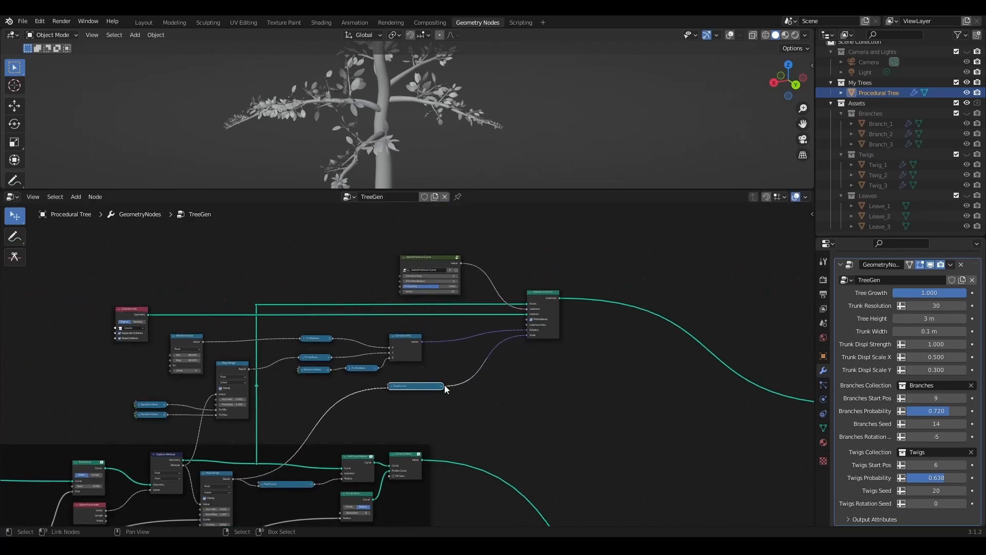
# Enclose all the leaf instancing nodes in a frame
pyautogui.moveTo(570, 291); pyautogui.dragTo(592, 272, button='middle')
pyautogui.moveTo(617, 221); pyautogui.dragTo(135, 411)
pyautogui.hotkey('ctrl', 'j')
# Add a Group Input node beside the leaf frame and expose the leaf Collection Info node's Collection through it
pyautogui.scroll(8, 411, 354)
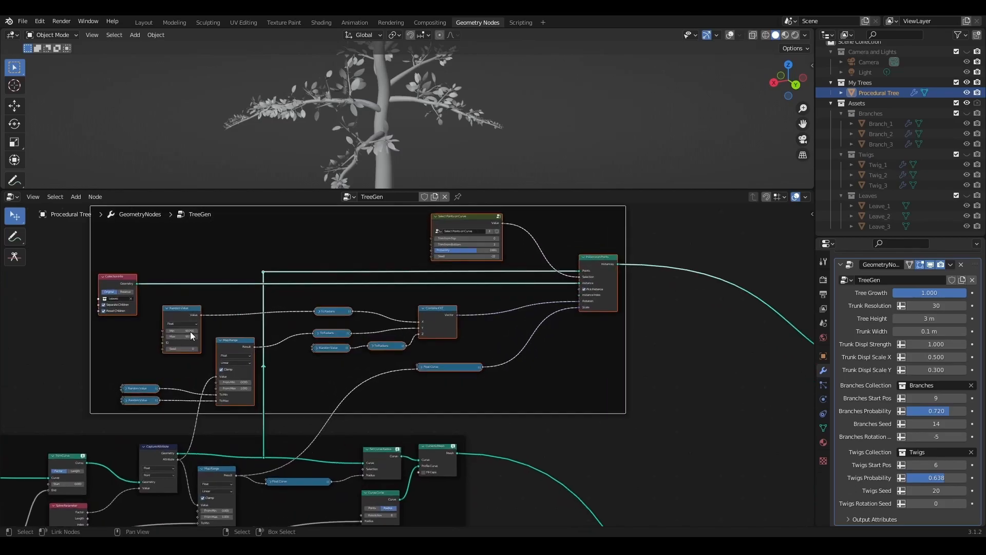
pyautogui.moveTo(92, 293); pyautogui.dragTo(304, 279, button='middle')
pyautogui.moveTo(232, 289); pyautogui.dragTo(286, 334, button='middle')
pyautogui.scroll(3, 257, 303)
pyautogui.hotkey('shift', 'a')
pyautogui.click(250, 295)
pyautogui.write('gr')
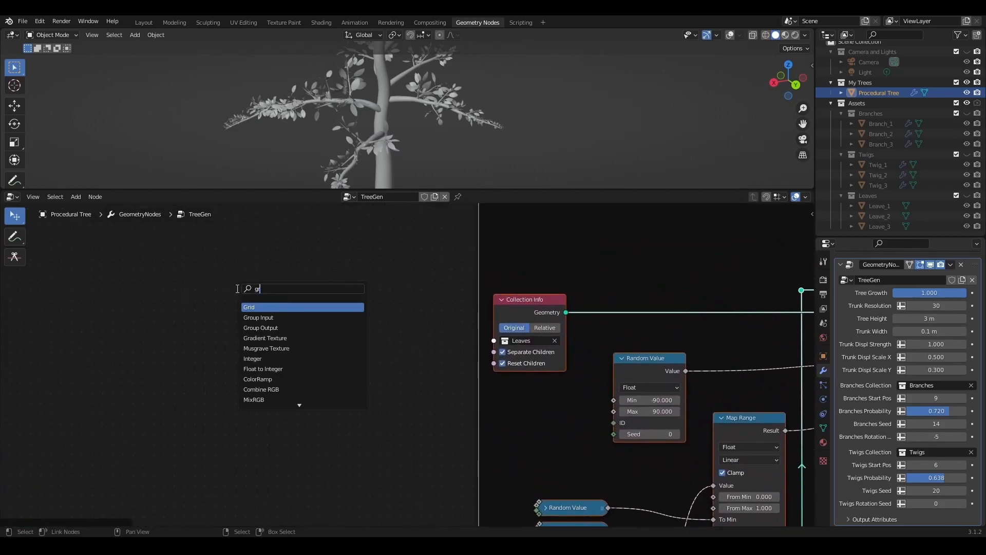
pyautogui.write('ou')
pyautogui.click(264, 305)
pyautogui.click(265, 305)
pyautogui.moveTo(316, 496); pyautogui.dragTo(315, 496)
pyautogui.moveTo(465, 430); pyautogui.dragTo(378, 346, button='middle')
pyautogui.scroll(-2, 547, 452)
pyautogui.moveTo(552, 454); pyautogui.dragTo(365, 397, button='middle')
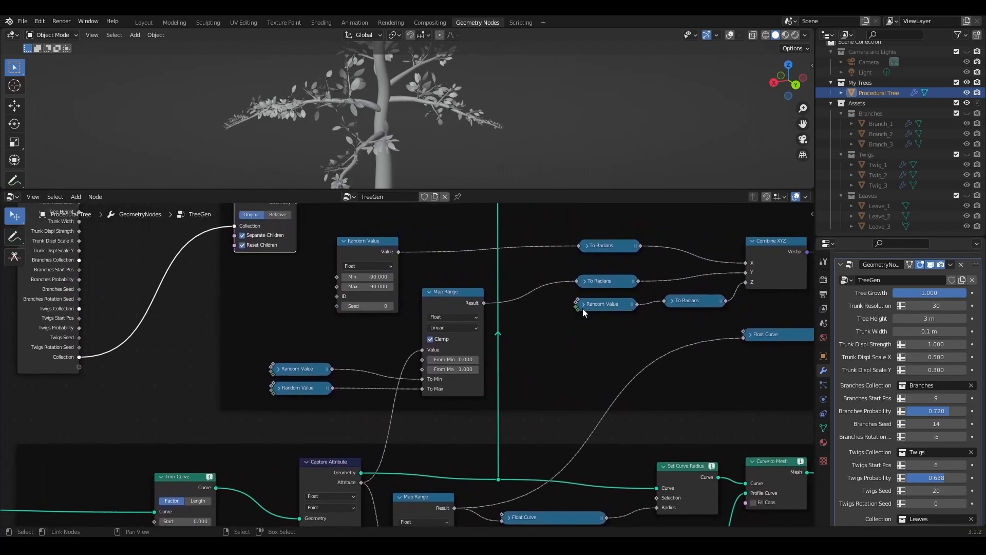
# Expose the Seed of the Z rotation Random Value as a new group input
pyautogui.moveTo(575, 369); pyautogui.dragTo(79, 367)
pyautogui.scroll(-1, 79, 366)
pyautogui.moveTo(159, 296); pyautogui.dragTo(252, 404, button='middle')
# Duplicate the Group Input near the leaves' Select Points on Curve and expose its Trim from Bottom, Probability and Seed inputs
pyautogui.click(157, 328)
pyautogui.hotkey('shift', 'd')
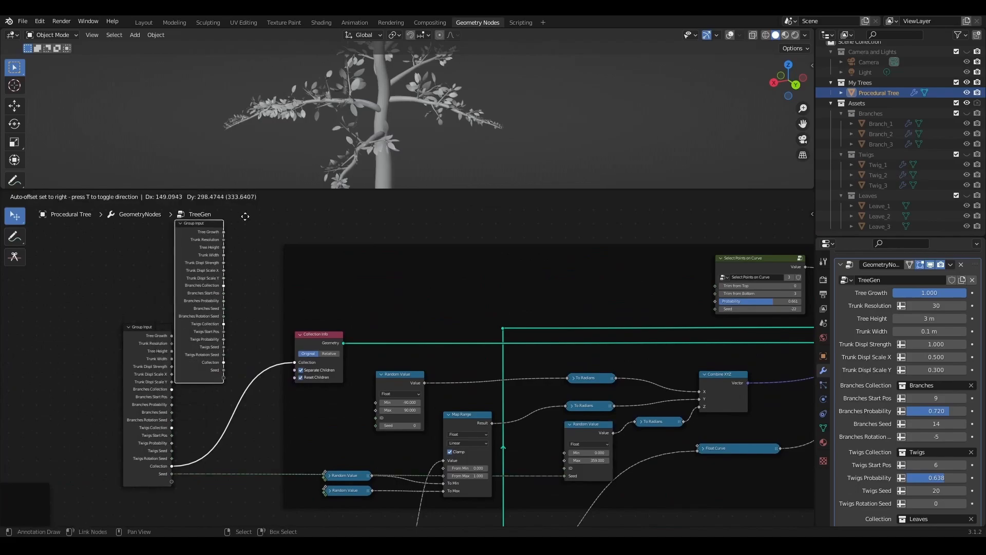
pyautogui.click(646, 232)
pyautogui.moveTo(671, 308); pyautogui.dragTo(359, 218, button='middle')
pyautogui.scroll(5, 400, 303)
pyautogui.moveTo(401, 303); pyautogui.dragTo(479, 334, button='middle')
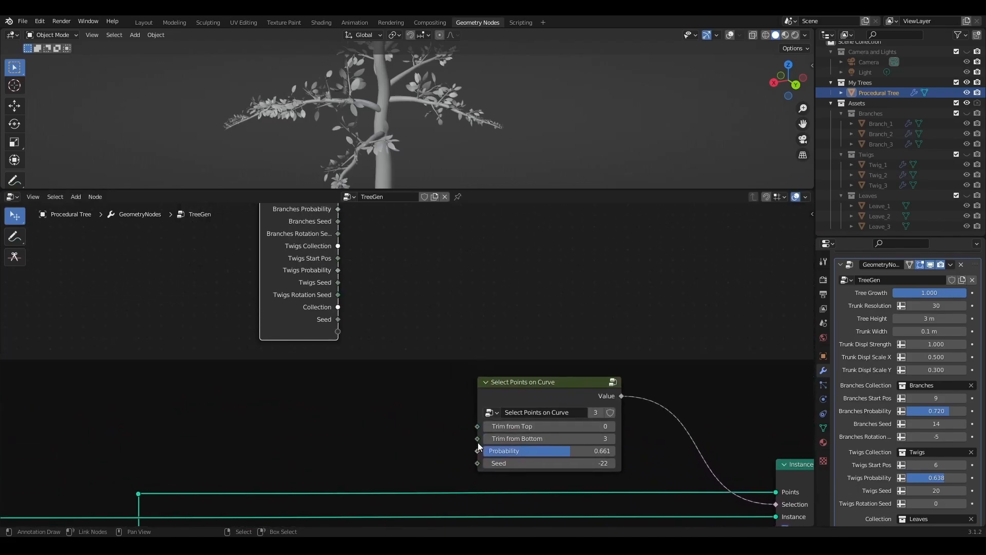
pyautogui.moveTo(343, 336); pyautogui.dragTo(339, 355)
# Rename the new group inputs Leaves Collection, Rotation Seed, Start Pos, Probability and Seed, each prefixed with Leaves, and move Leaves Rotation Seed to the end
pyautogui.press('n')
pyautogui.doubleClick(735, 228)
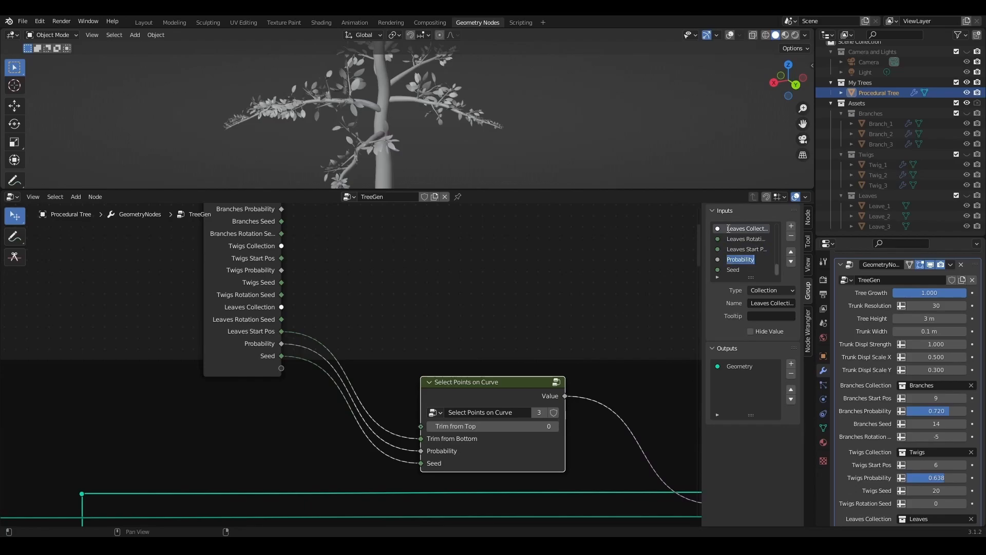
pyautogui.click(745, 238)
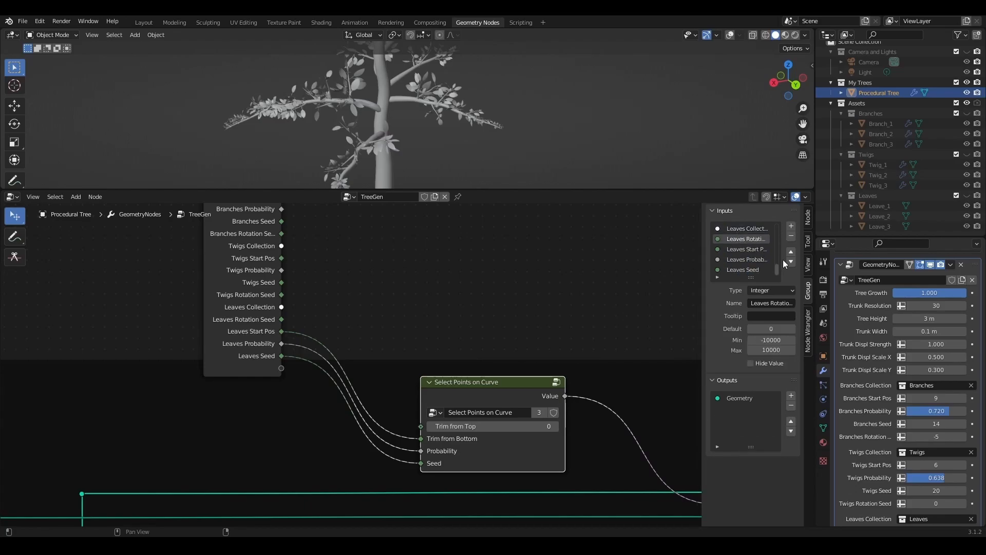
pyautogui.click(790, 261)
pyautogui.click(791, 261)
pyautogui.click(791, 261)
# Collapse the duplicated Group Input and move it into the leaf frame beside Select Points on Curve
pyautogui.scroll(-5, 401, 323)
pyautogui.click(304, 226)
pyautogui.press('h')
pyautogui.moveTo(305, 224); pyautogui.dragTo(315, 379)
pyautogui.scroll(5, 351, 370)
pyautogui.scroll(-4, 439, 463)
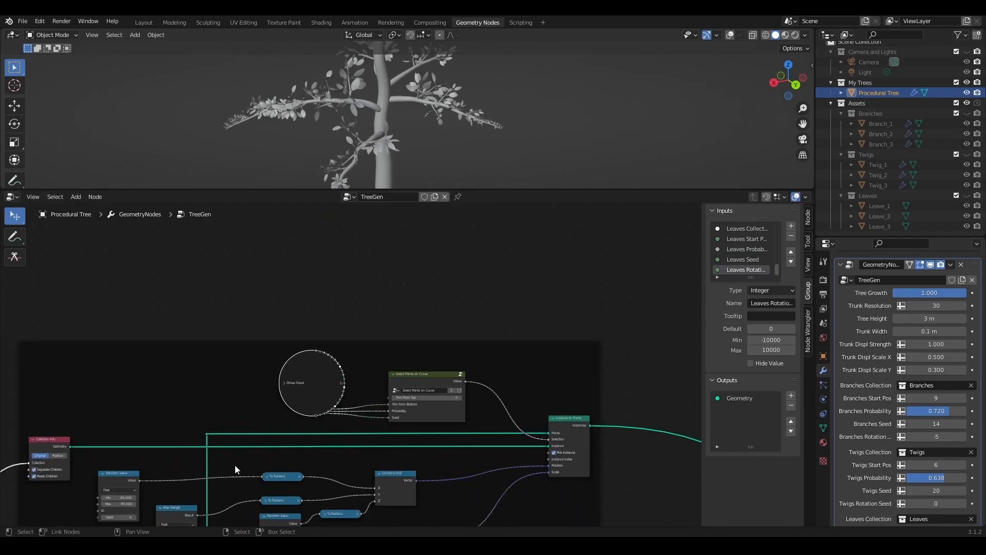
# Set the tree modifier's Leaves Probability to 0.593 and Leaves Seed to 12, and enlarge the 3D viewport
pyautogui.moveTo(235, 467); pyautogui.dragTo(422, 325, button='middle')
pyautogui.scroll(-4, 876, 442)
pyautogui.moveTo(941, 489)
pyautogui.mouseDown()
pyautogui.moveTo(913, 477)
pyautogui.moveTo(942, 477)
pyautogui.mouseUp()
pyautogui.scroll(-2, 445, 96)
pyautogui.moveTo(436, 97); pyautogui.dragTo(359, 96, button='middle')
pyautogui.moveTo(518, 189); pyautogui.dragTo(522, 350)
pyautogui.scroll(3, 467, 140)
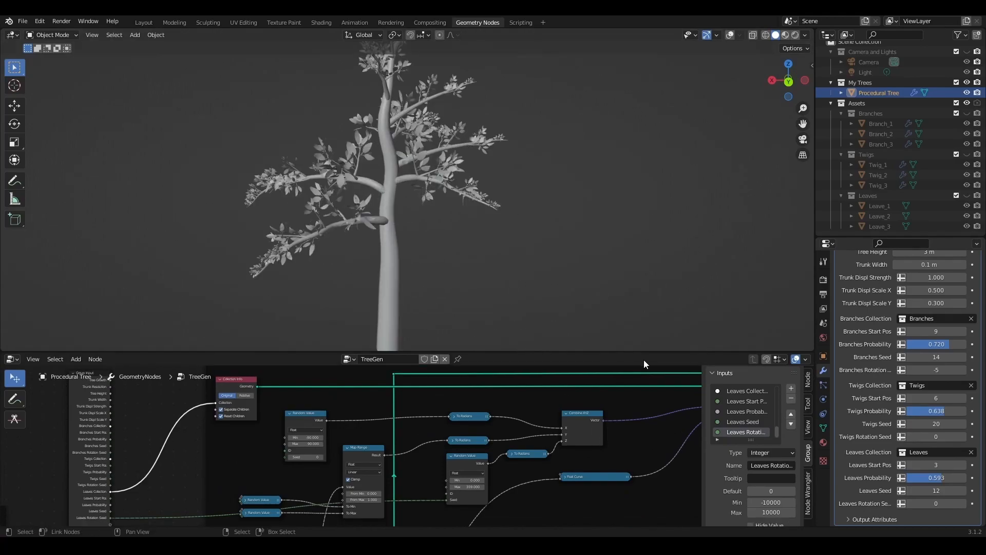
# Rename the tree's material as Tree Bark and add a second slot with a new material named Leaves
pyautogui.click(822, 442)
pyautogui.scroll(5, 873, 377)
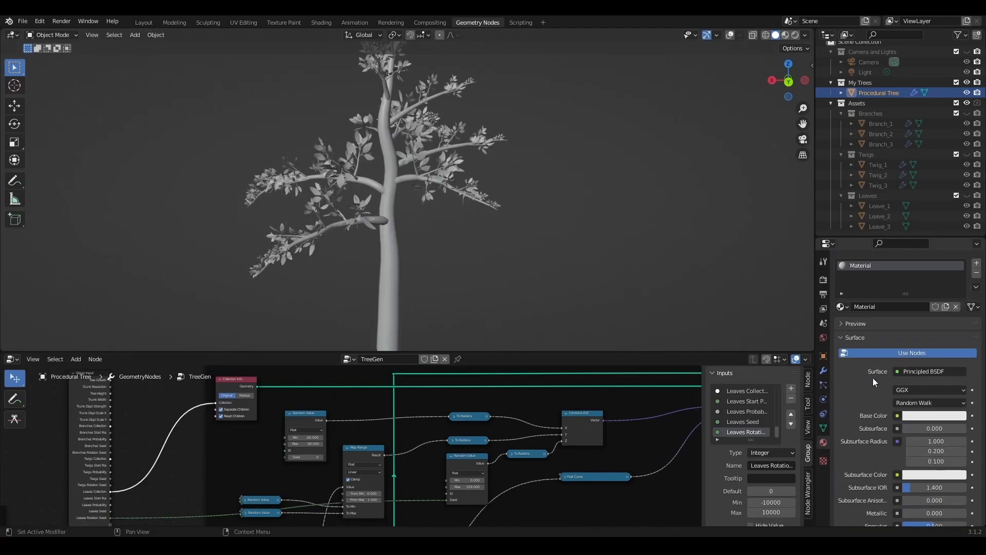
pyautogui.doubleClick(862, 281)
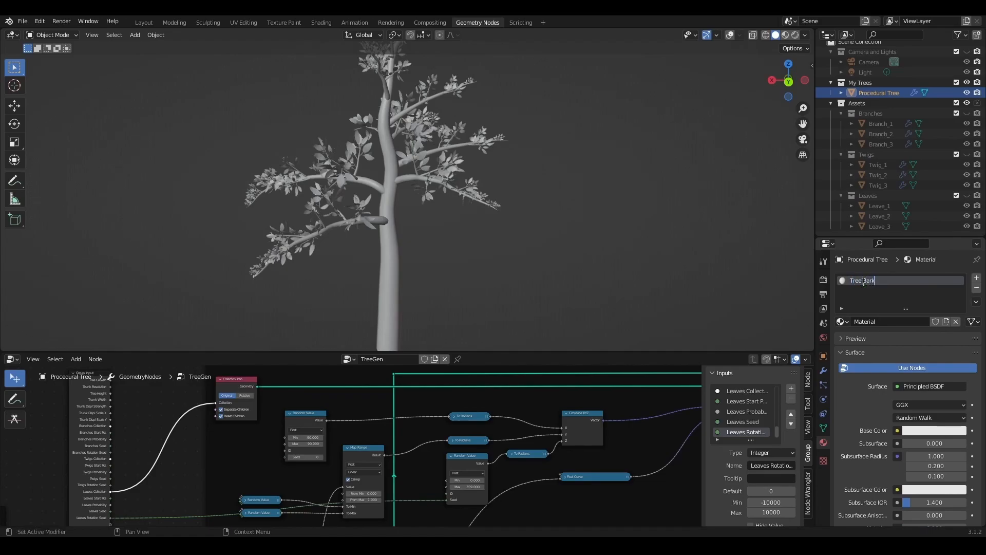
pyautogui.click(976, 277)
pyautogui.click(896, 342)
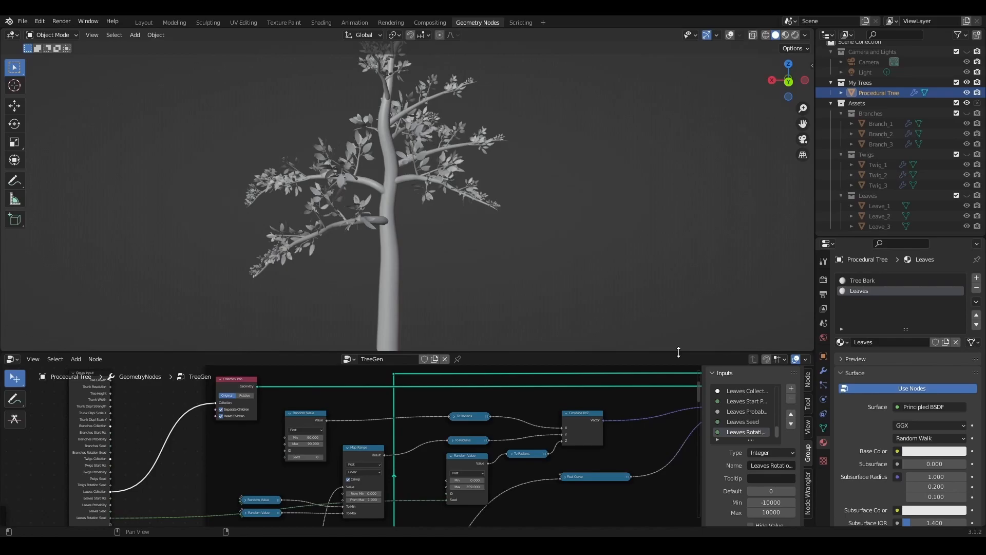
# Enlarge the node editor and move the final output nodes away from the tree network to make room
pyautogui.moveTo(678, 352); pyautogui.dragTo(679, 161)
pyautogui.scroll(-3, 597, 325)
pyautogui.moveTo(630, 364); pyautogui.dragTo(358, 292, button='middle')
pyautogui.scroll(3, 503, 343)
pyautogui.moveTo(520, 379); pyautogui.dragTo(326, 379, button='middle')
pyautogui.moveTo(507, 269); pyautogui.dragTo(368, 349)
pyautogui.press('g')
pyautogui.click(469, 414)
# Insert a Set Material node on the lower branch into Join Geometry and choose the Tree Bark material
pyautogui.moveTo(266, 423); pyautogui.dragTo(325, 316, button='middle')
pyautogui.scroll(4, 368, 338)
pyautogui.scroll(2, 364, 347)
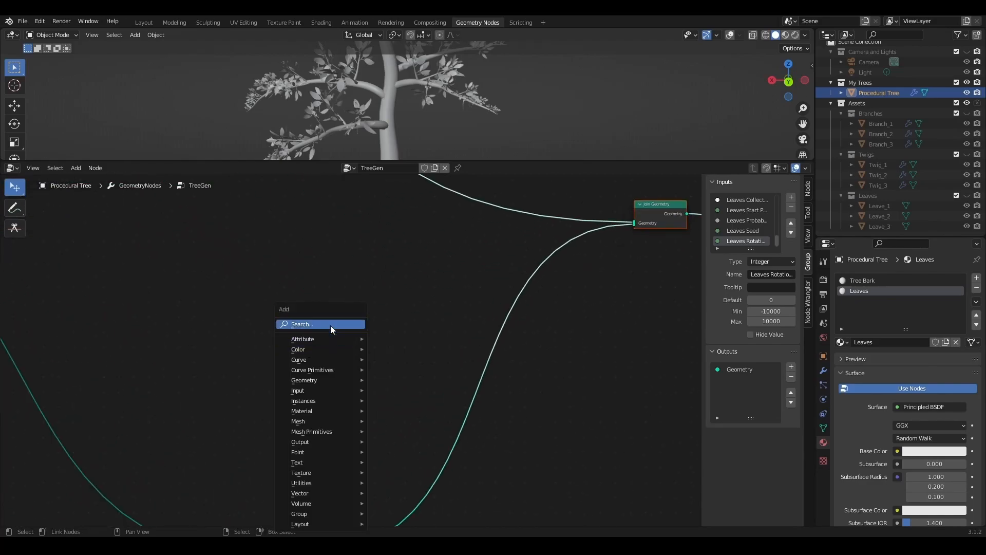
pyautogui.click(331, 325)
pyautogui.write('se')
pyautogui.press('Return')
pyautogui.click(489, 382)
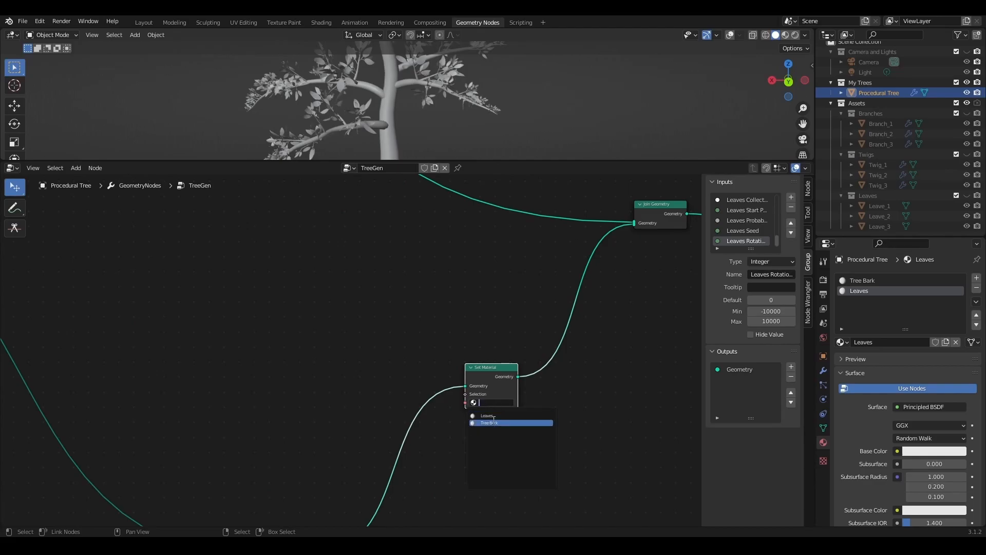
# Duplicate the Set Material node onto the leaf branch into Join Geometry and assign the Leaves material
pyautogui.hotkey('shift', 'd')
pyautogui.click(514, 193)
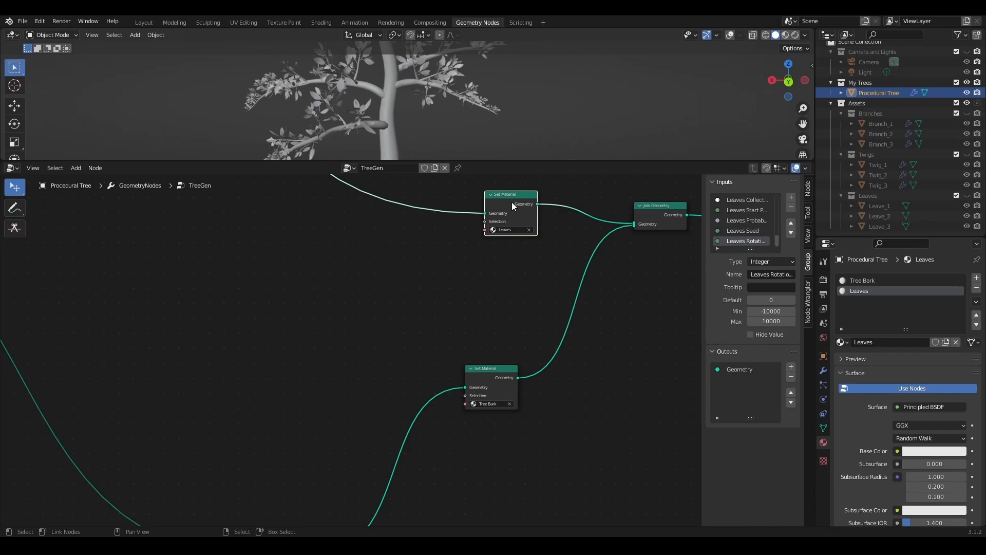
pyautogui.moveTo(513, 206); pyautogui.dragTo(493, 201)
# Enlarge the 3D viewport and inspect the tree in Material Preview shading
pyautogui.scroll(-2, 460, 366)
pyautogui.moveTo(503, 161); pyautogui.dragTo(511, 390)
pyautogui.moveTo(466, 230); pyautogui.dragTo(482, 246, button='middle')
pyautogui.click(785, 37)
pyautogui.scroll(3, 405, 229)
pyautogui.moveTo(405, 229)
pyautogui.mouseDown(button='middle')
pyautogui.moveTo(480, 244)
pyautogui.moveTo(329, 266)
pyautogui.moveTo(368, 268)
pyautogui.mouseUp(button='middle')
pyautogui.scroll(-3, 329, 266)
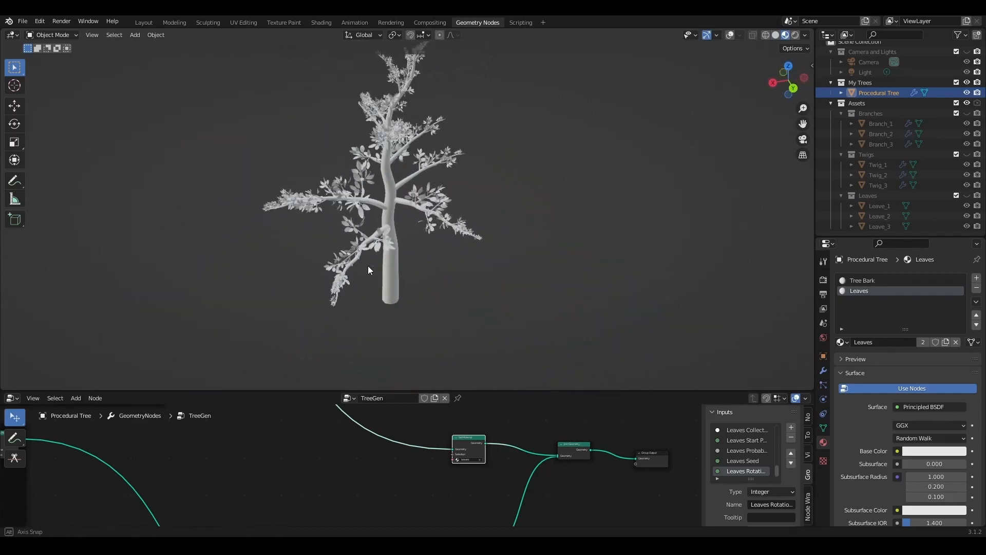
# Switch to the Shading workspace and display the tree in Rendered shading with overlays hidden
pyautogui.click(328, 23)
pyautogui.moveTo(486, 228); pyautogui.dragTo(366, 253, button='middle')
pyautogui.moveTo(150, 257); pyautogui.dragTo(66, 275)
pyautogui.click(730, 35)
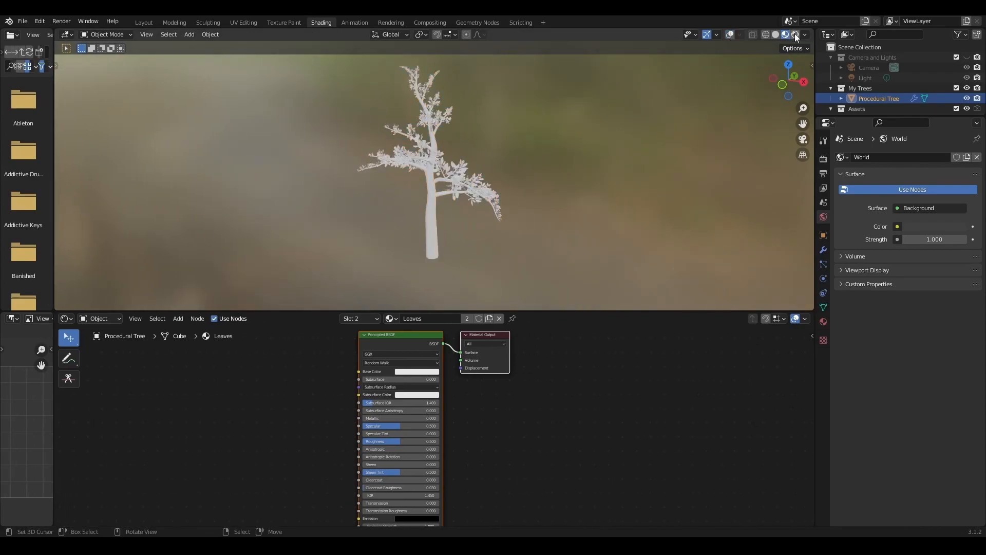
pyautogui.click(795, 35)
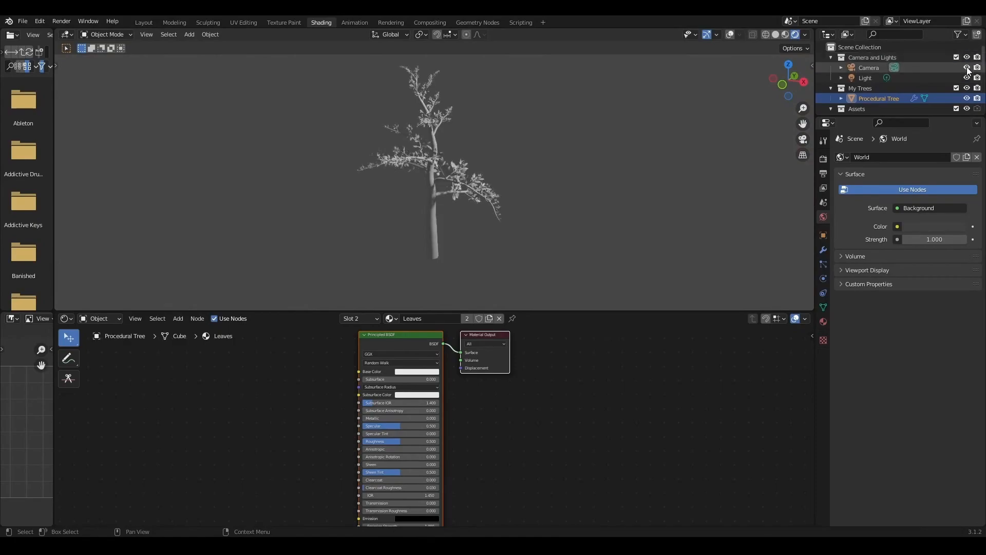
# Change the scene light to a Sun with strength 5 and turn off its shadow
pyautogui.click(868, 78)
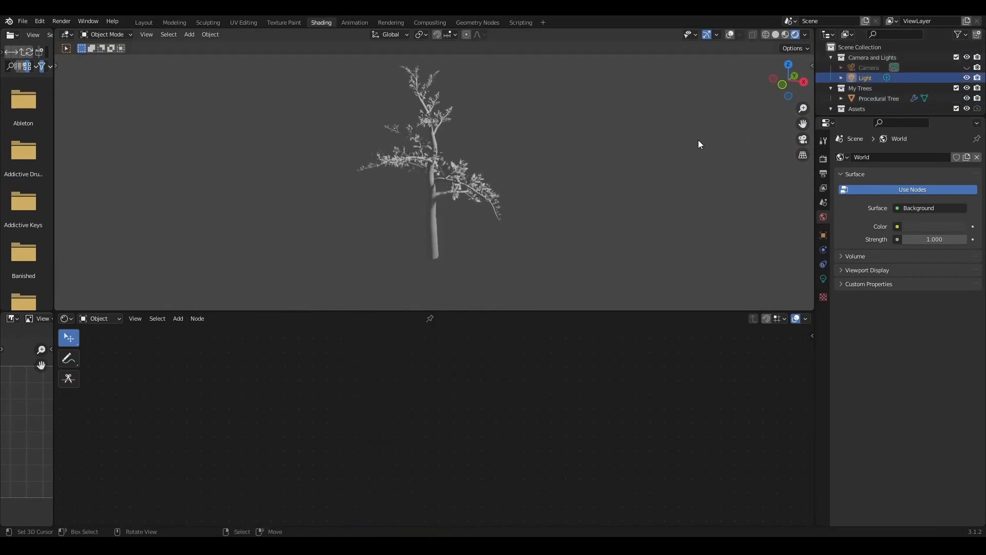
pyautogui.scroll(3, 577, 208)
pyautogui.click(823, 279)
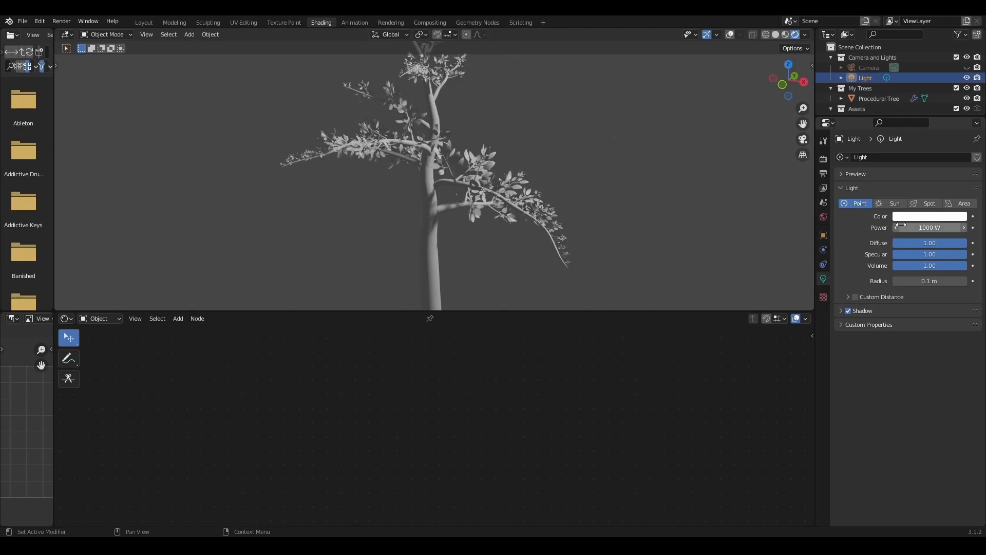
pyautogui.click(893, 204)
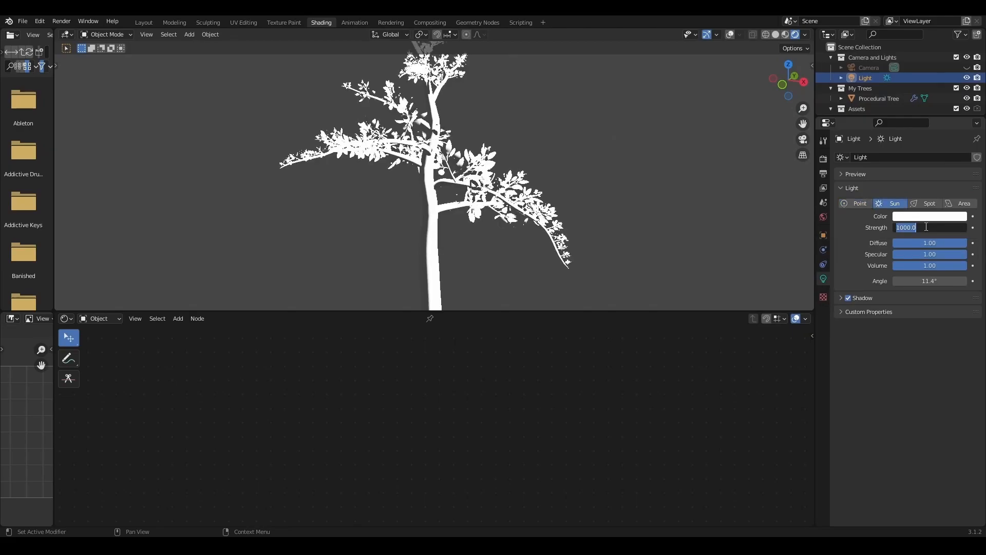
pyautogui.write('5')
pyautogui.press('Return')
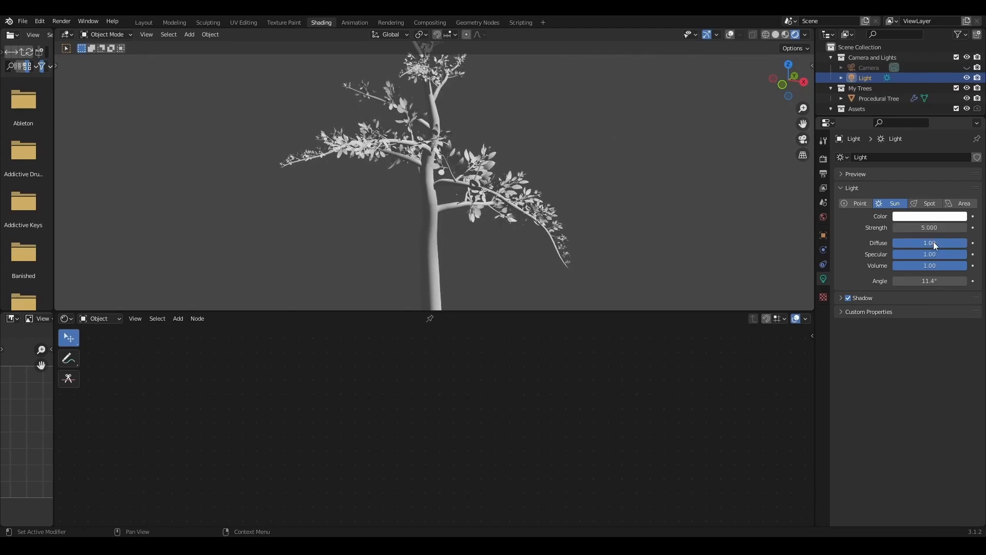
pyautogui.click(849, 299)
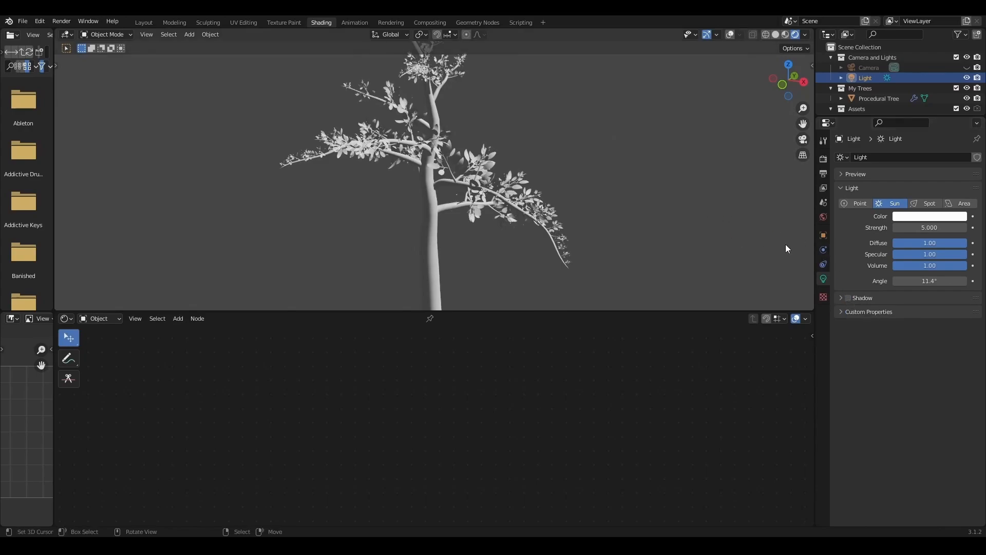
# Show the overlays in top view, move and rotate the sun to the tree's front side, and hide the overlays again
pyautogui.scroll(-4, 503, 196)
pyautogui.press('KP_7')
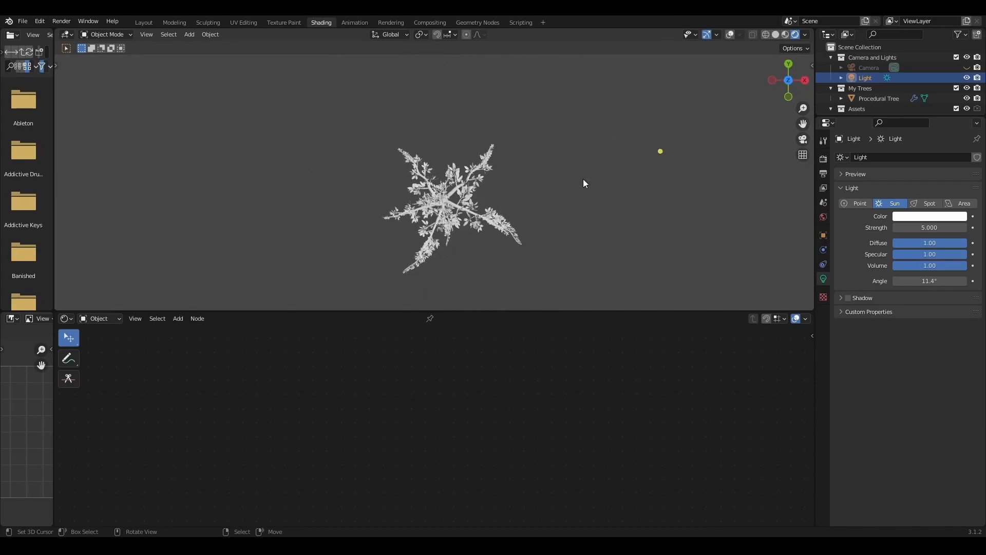
pyautogui.click(730, 35)
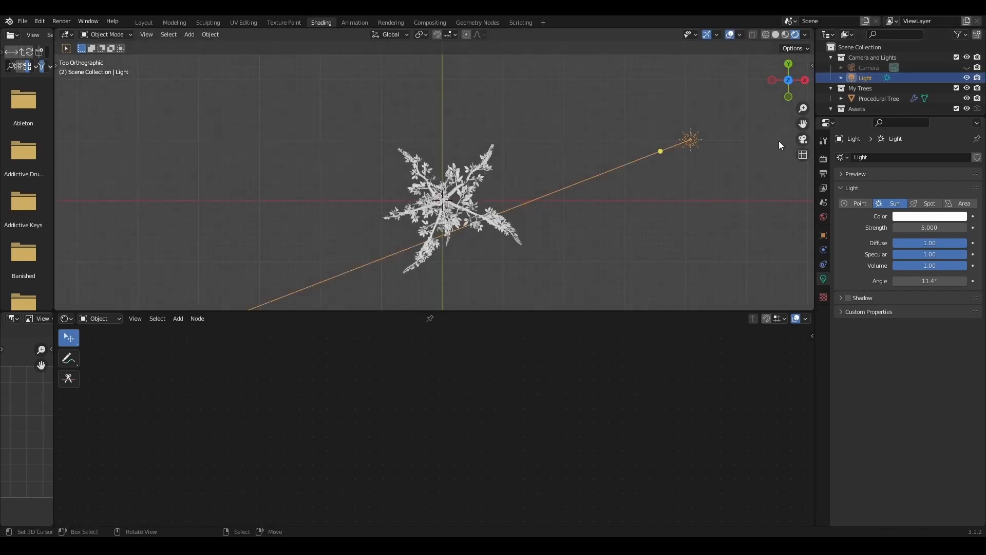
pyautogui.press('g')
pyautogui.click(601, 281)
pyautogui.press('r')
pyautogui.click(671, 262)
pyautogui.press('g')
pyautogui.click(646, 281)
pyautogui.moveTo(646, 280); pyautogui.dragTo(568, 166, button='middle')
pyautogui.click(730, 35)
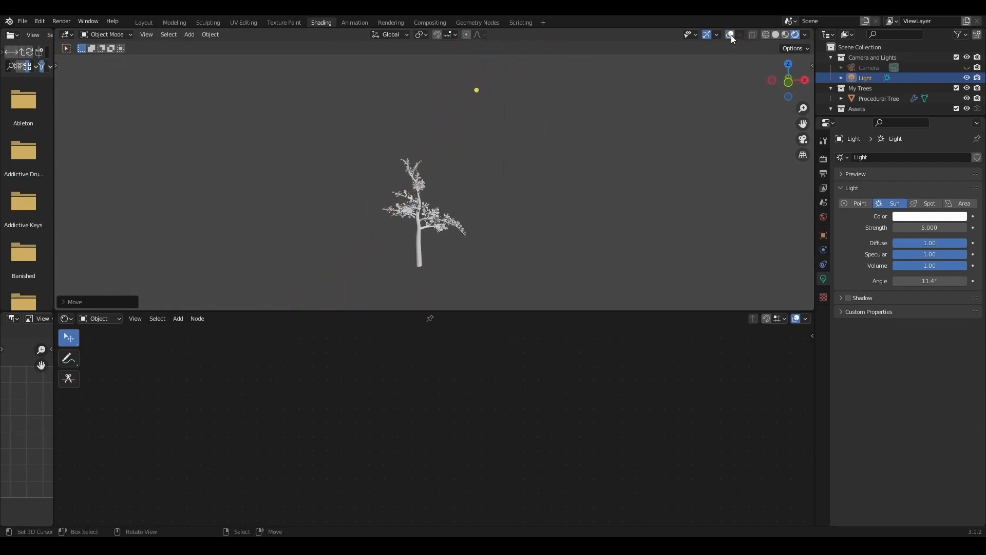
# Select the procedural tree, enlarge the shader editor and choose the Tree Bark material for slot 2
pyautogui.scroll(4, 456, 241)
pyautogui.click(458, 199)
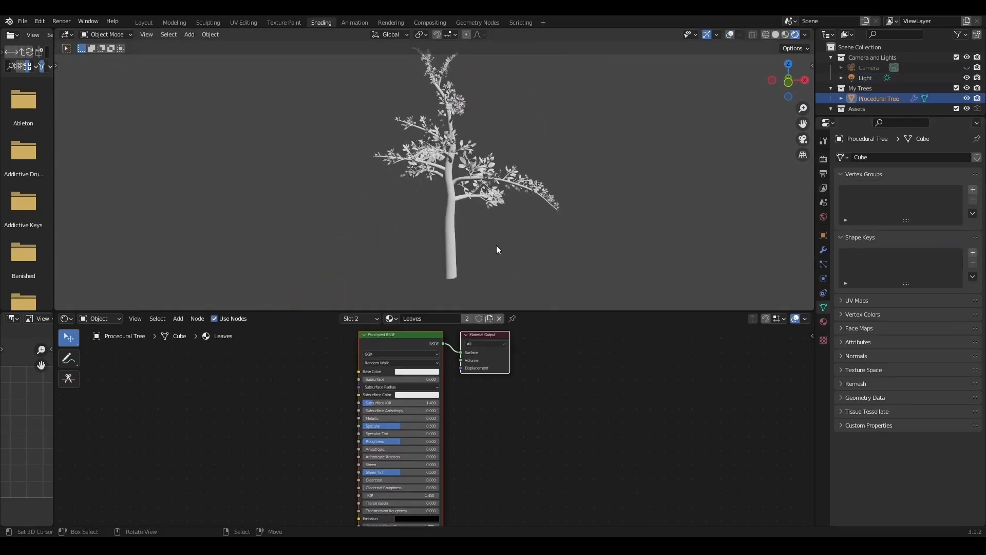
pyautogui.moveTo(534, 309); pyautogui.dragTo(570, 195)
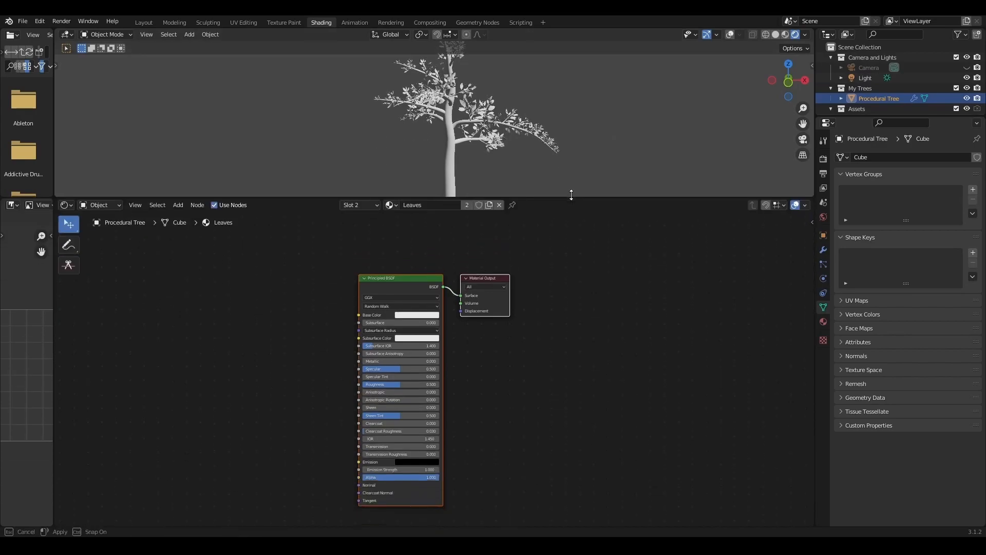
pyautogui.click(390, 204)
pyautogui.click(414, 230)
pyautogui.scroll(3, 487, 154)
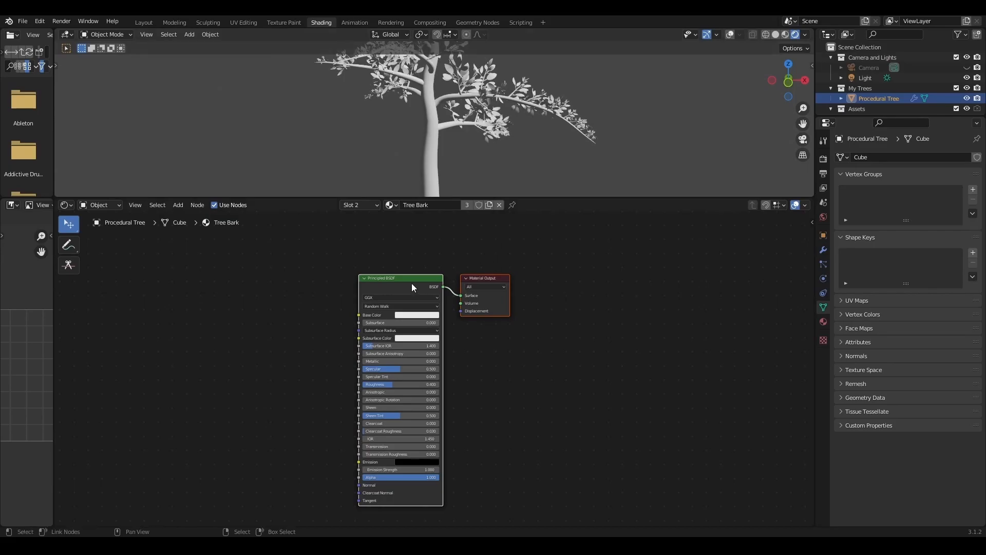
# Spread Principled BSDF and Material Output apart and insert a Shader to RGB node between them
pyautogui.moveTo(412, 283); pyautogui.dragTo(296, 278)
pyautogui.moveTo(482, 279); pyautogui.dragTo(661, 266)
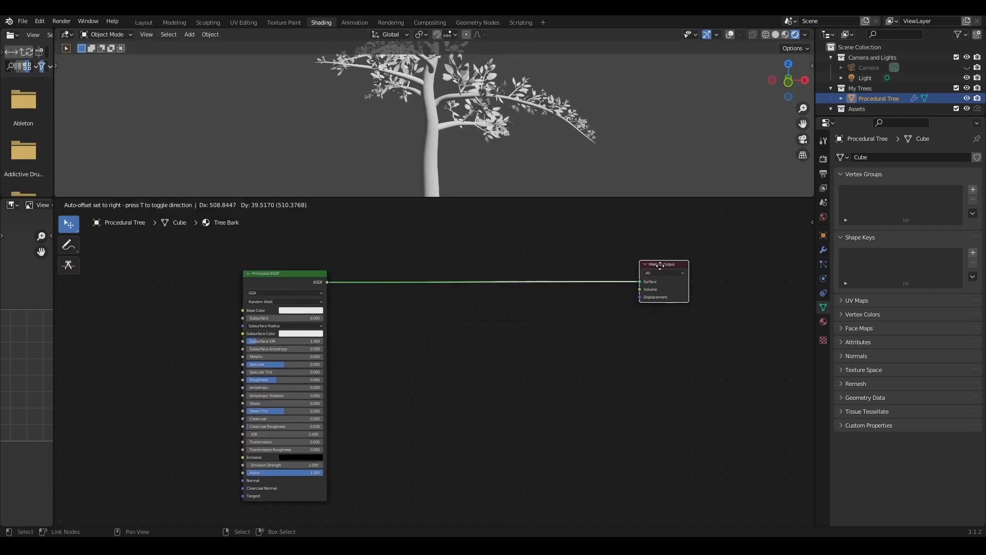
pyautogui.scroll(2, 431, 352)
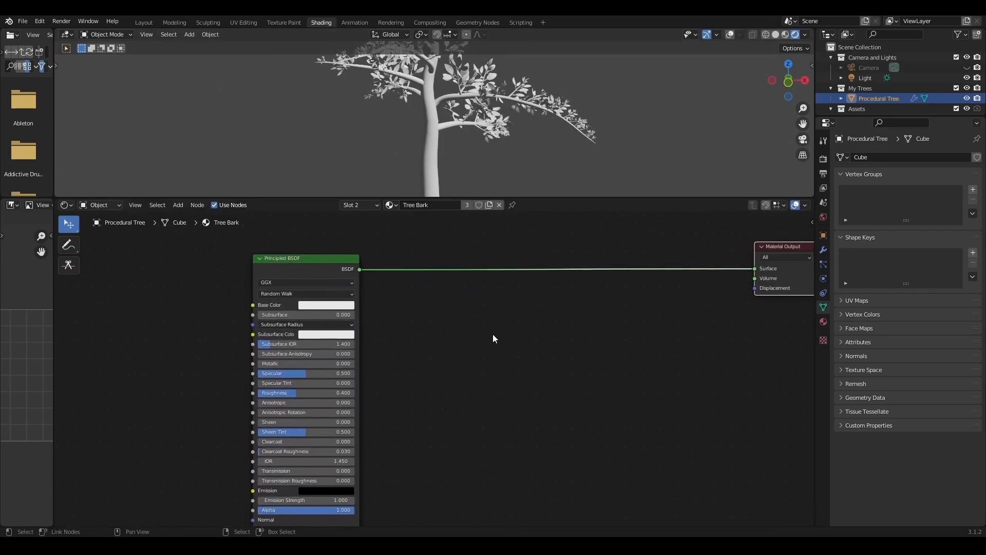
pyautogui.hotkey('shift', 'a')
pyautogui.click(438, 357)
pyautogui.write('shade')
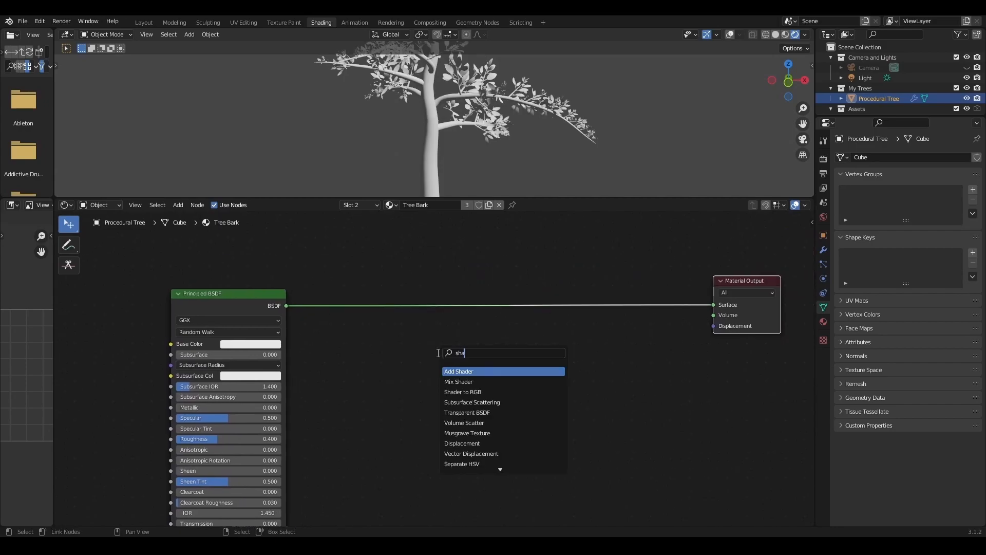
pyautogui.click(467, 388)
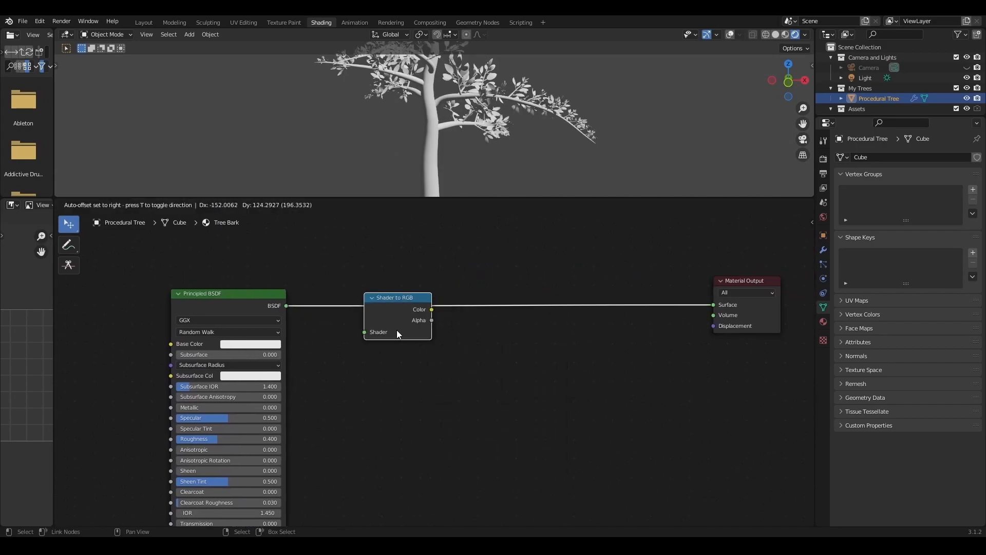
pyautogui.click(396, 332)
# Show the render properties, then insert a ColorRamp node between Shader to RGB and Material Output
pyautogui.click(824, 159)
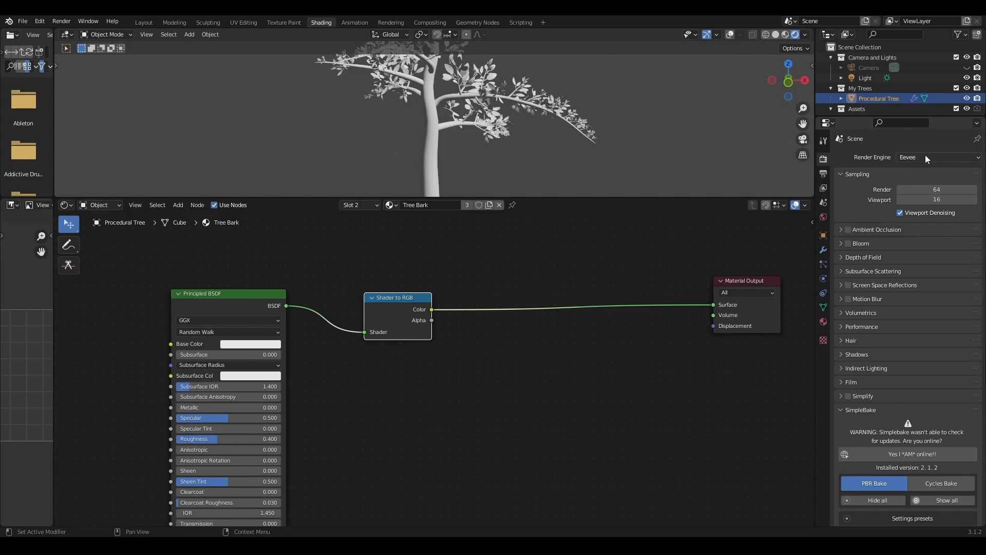
pyautogui.hotkey('shift', 'a')
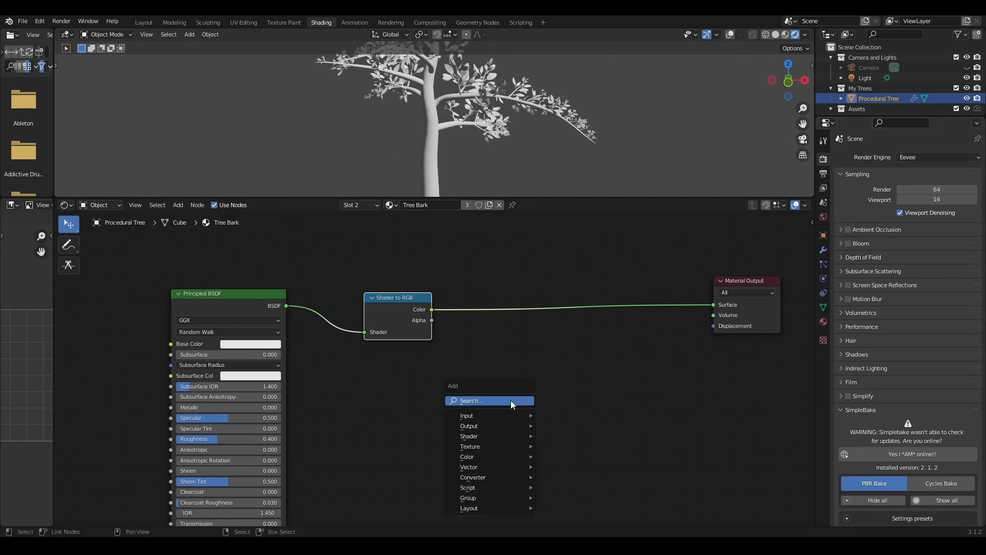
pyautogui.click(511, 399)
pyautogui.write('colo')
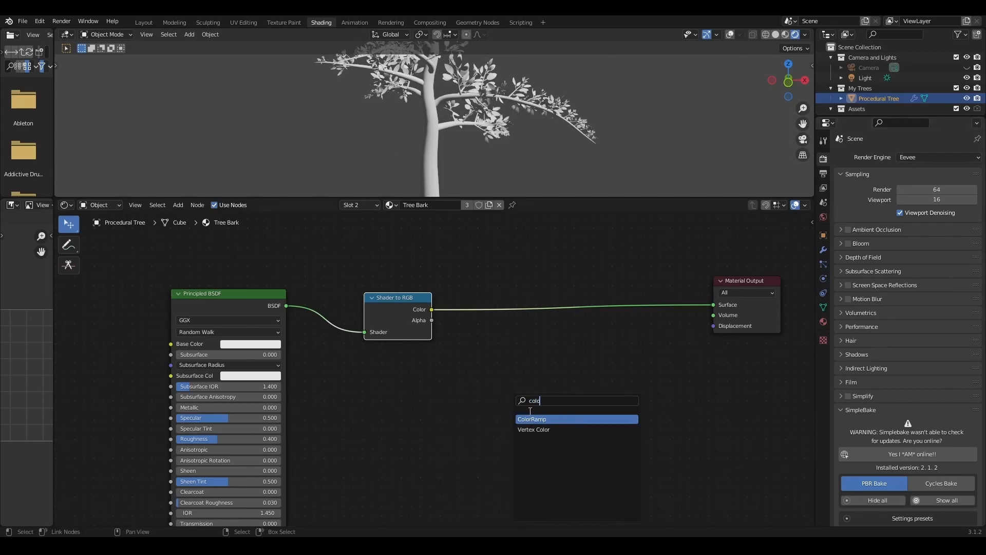
pyautogui.click(532, 416)
pyautogui.click(541, 281)
pyautogui.moveTo(641, 399); pyautogui.dragTo(492, 446, button='middle')
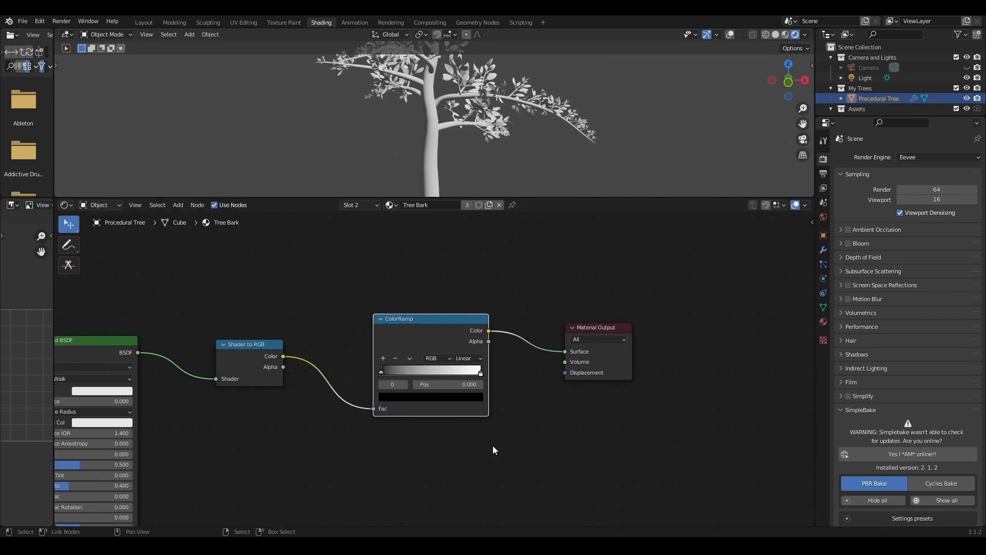
# Set the ColorRamp interpolation to Constant and move its white stop to about 0.618
pyautogui.scroll(3, 467, 356)
pyautogui.click(470, 355)
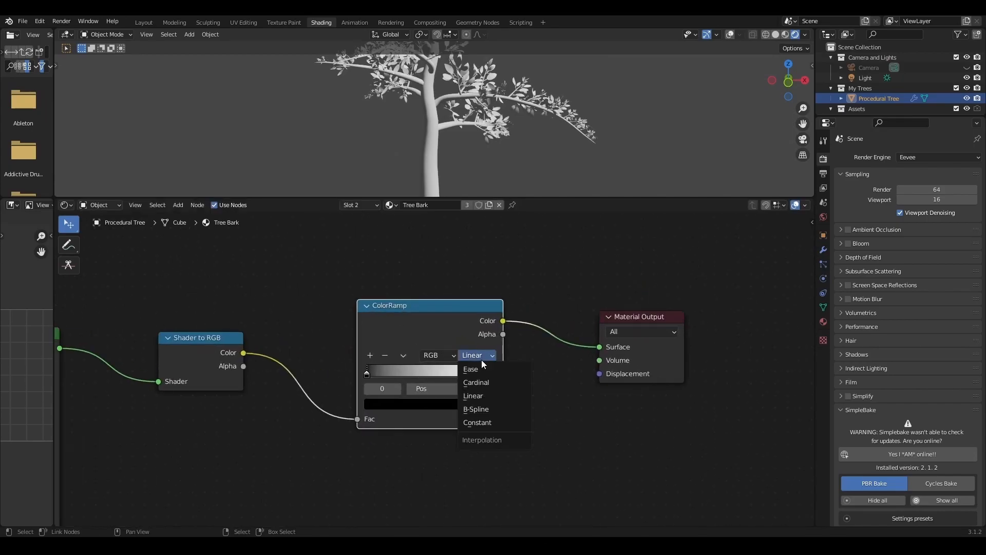
pyautogui.click(483, 422)
pyautogui.moveTo(492, 371); pyautogui.dragTo(444, 374)
pyautogui.moveTo(426, 169); pyautogui.dragTo(465, 97, button='middle')
pyautogui.press('Home')
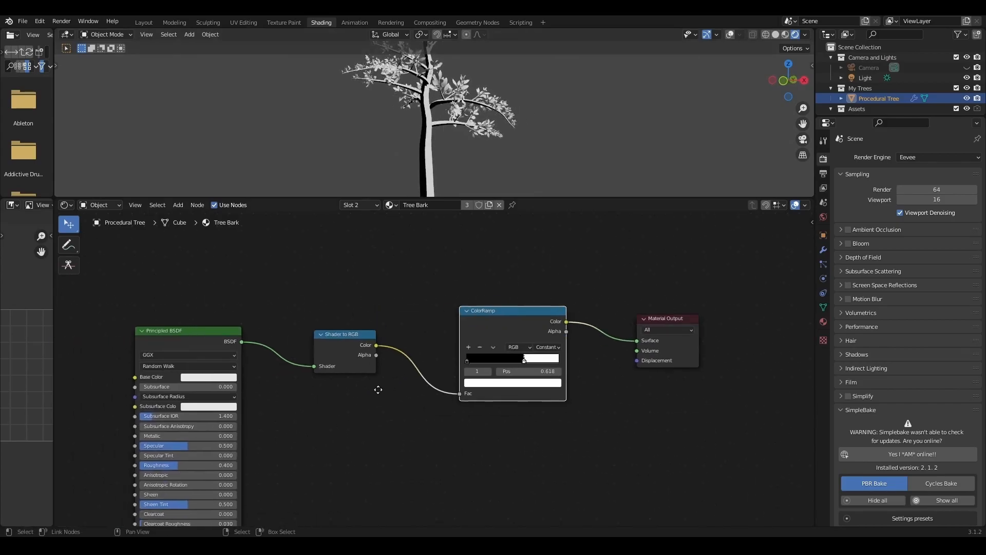
# Set the Principled BSDF's Roughness to 1.000
pyautogui.moveTo(356, 398); pyautogui.dragTo(494, 339, button='middle')
pyautogui.moveTo(308, 410)
pyautogui.mouseDown()
pyautogui.moveTo(334, 410)
pyautogui.moveTo(269, 409)
pyautogui.mouseUp()
pyautogui.moveTo(548, 392); pyautogui.dragTo(325, 488, button='middle')
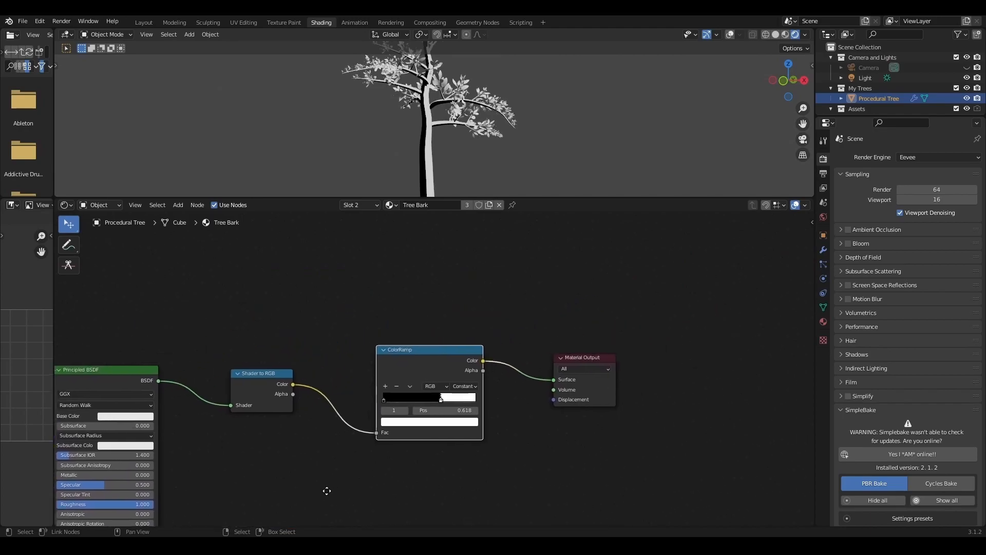
# Add two stops to the ColorRamp, move the white stop to 0.836 and space out the black stops
pyautogui.scroll(2, 325, 488)
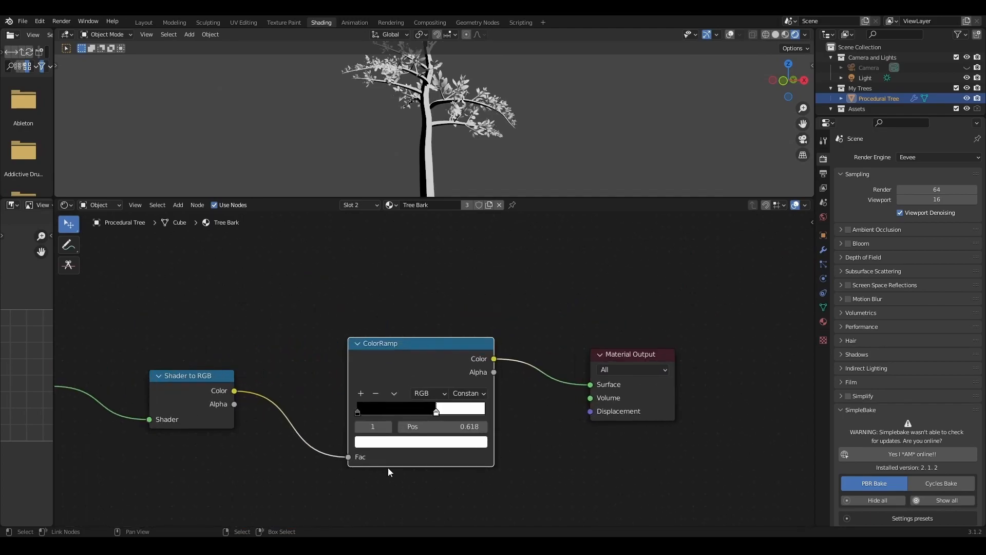
pyautogui.click(355, 395)
pyautogui.scroll(3, 374, 404)
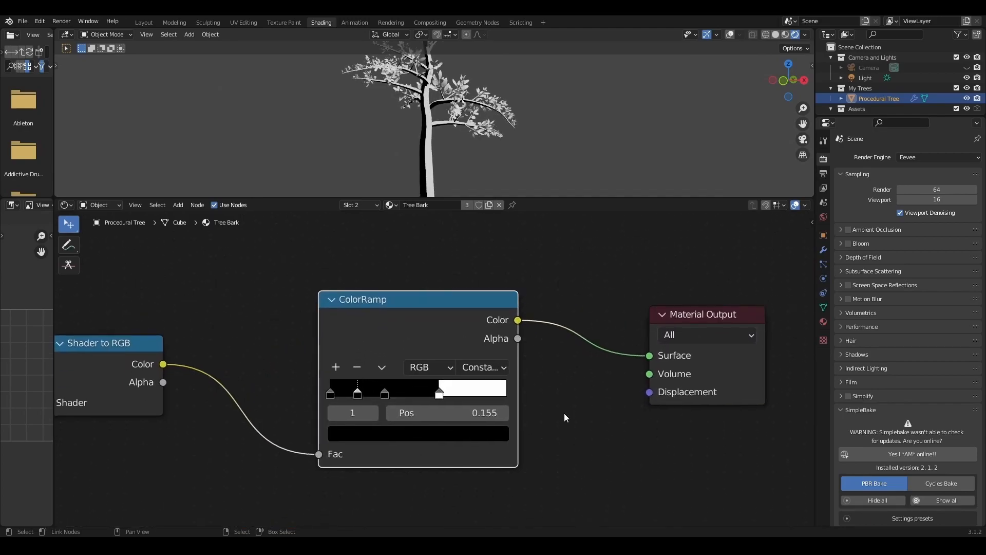
pyautogui.moveTo(441, 404); pyautogui.dragTo(494, 403)
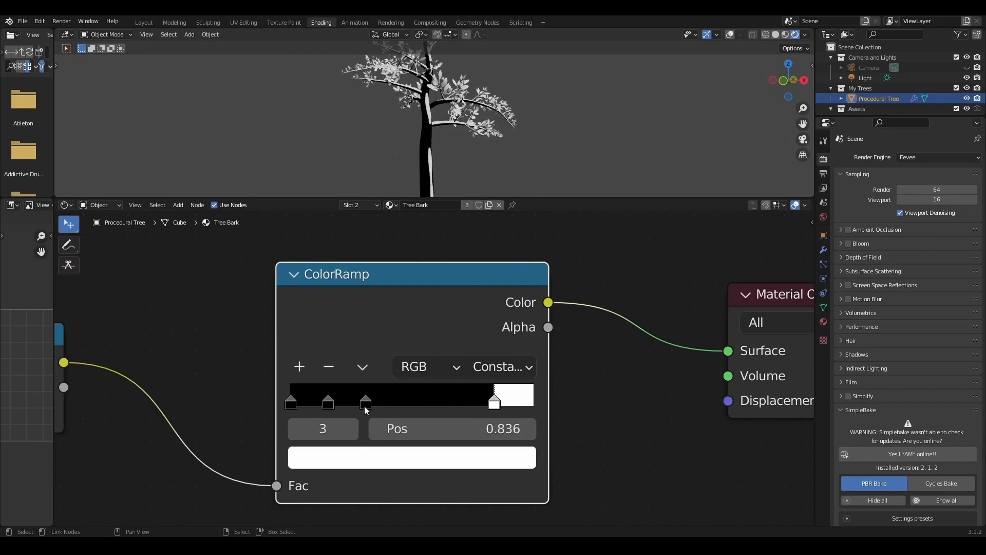
pyautogui.moveTo(365, 404); pyautogui.dragTo(424, 404)
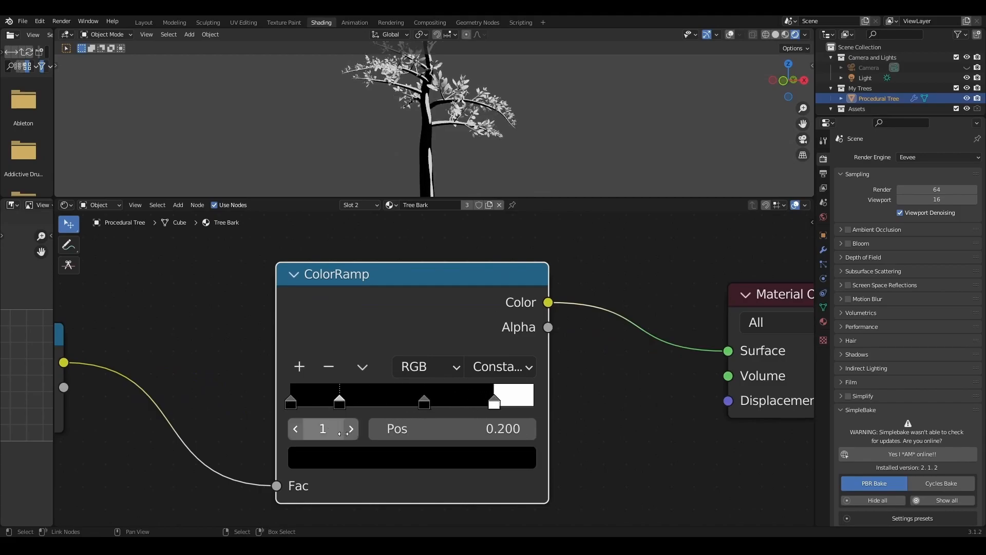
# Color one black ramp stop very dark red, place it at the ramp's start and put the next black stop at 0.155
pyautogui.click(343, 457)
pyautogui.moveTo(484, 296); pyautogui.dragTo(484, 282)
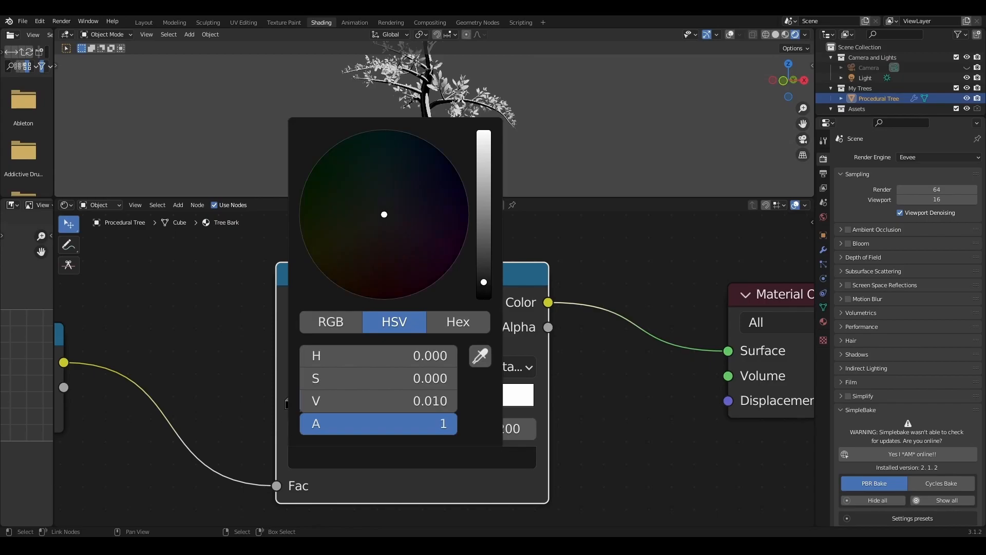
pyautogui.moveTo(358, 273); pyautogui.dragTo(368, 298)
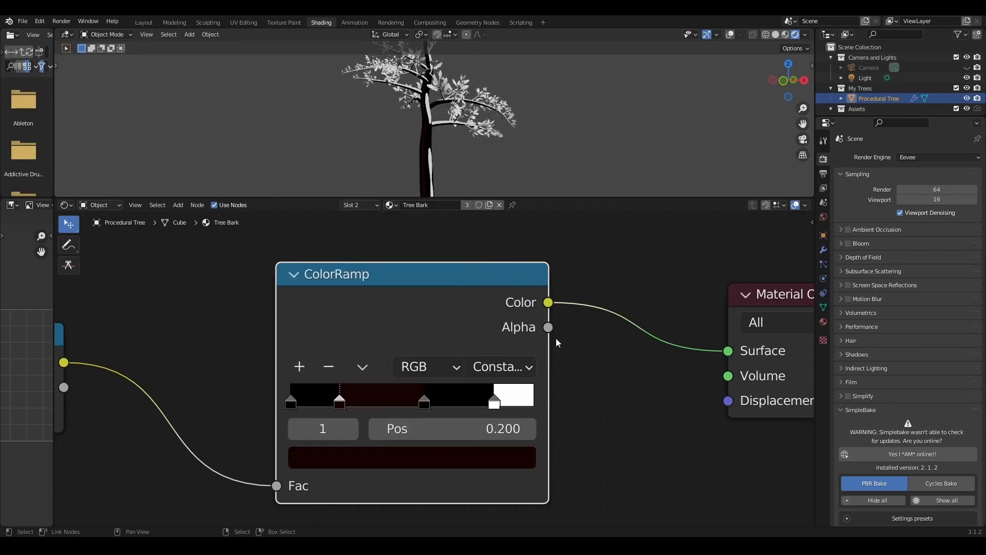
pyautogui.scroll(-2, 584, 430)
pyautogui.keyDown('shift'); pyautogui.moveTo(537, 120); pyautogui.dragTo(341, 117, button='middle'); pyautogui.keyUp('shift')
pyautogui.scroll(2, 329, 137)
pyautogui.scroll(1, 360, 429)
pyautogui.moveTo(291, 401)
pyautogui.mouseDown()
pyautogui.moveTo(367, 399)
pyautogui.moveTo(290, 400)
pyautogui.mouseUp()
pyautogui.moveTo(367, 401); pyautogui.dragTo(328, 401)
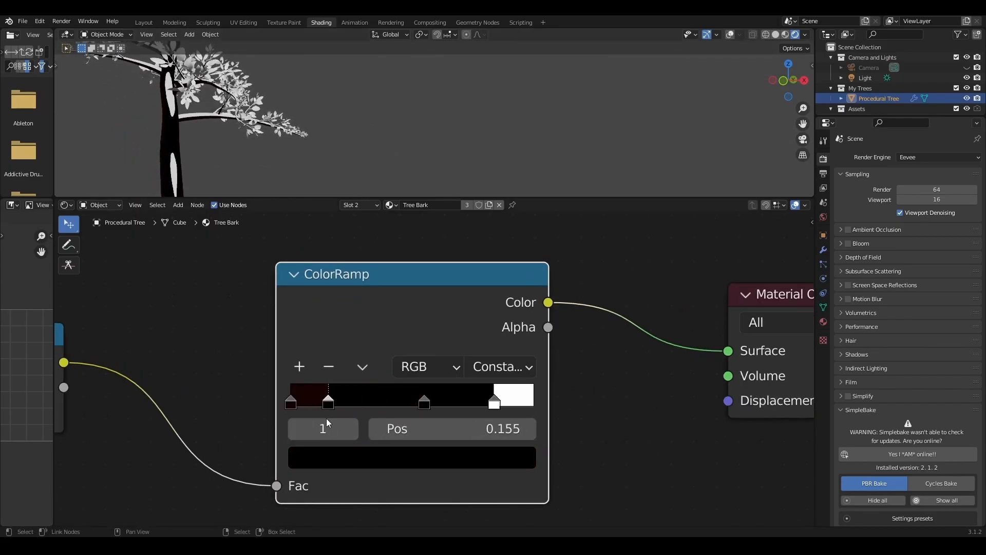
# Color the ramp's second stop dark brown and its third stop reddish brown
pyautogui.click(345, 462)
pyautogui.moveTo(486, 284); pyautogui.dragTo(485, 251)
pyautogui.moveTo(370, 257); pyautogui.dragTo(367, 275)
pyautogui.click(424, 401)
pyautogui.click(411, 457)
pyautogui.moveTo(484, 295); pyautogui.dragTo(484, 227)
pyautogui.click(376, 265)
# Color the ramp's last stop at 0.836 a warm orange
pyautogui.click(371, 401)
pyautogui.click(410, 457)
pyautogui.moveTo(484, 132); pyautogui.dragTo(484, 150)
pyautogui.moveTo(377, 234); pyautogui.dragTo(358, 244)
pyautogui.moveTo(484, 151); pyautogui.dragTo(484, 180)
pyautogui.moveTo(359, 246); pyautogui.dragTo(368, 268)
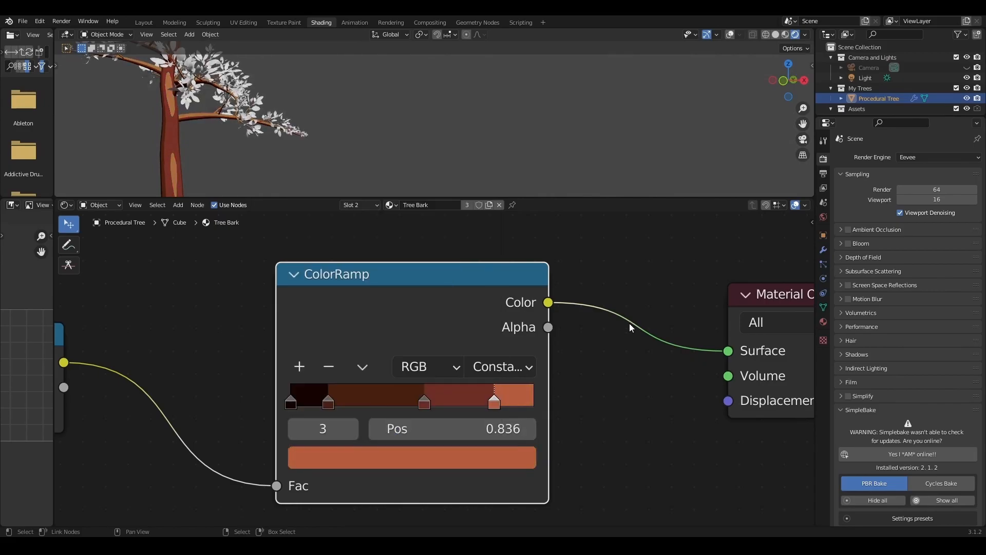
# Add a Noise Texture node in front of the Principled BSDF
pyautogui.scroll(-4, 282, 153)
pyautogui.scroll(5, 309, 144)
pyautogui.keyDown('shift'); pyautogui.moveTo(310, 143); pyautogui.dragTo(498, 112, button='middle'); pyautogui.keyUp('shift')
pyautogui.scroll(-4, 477, 113)
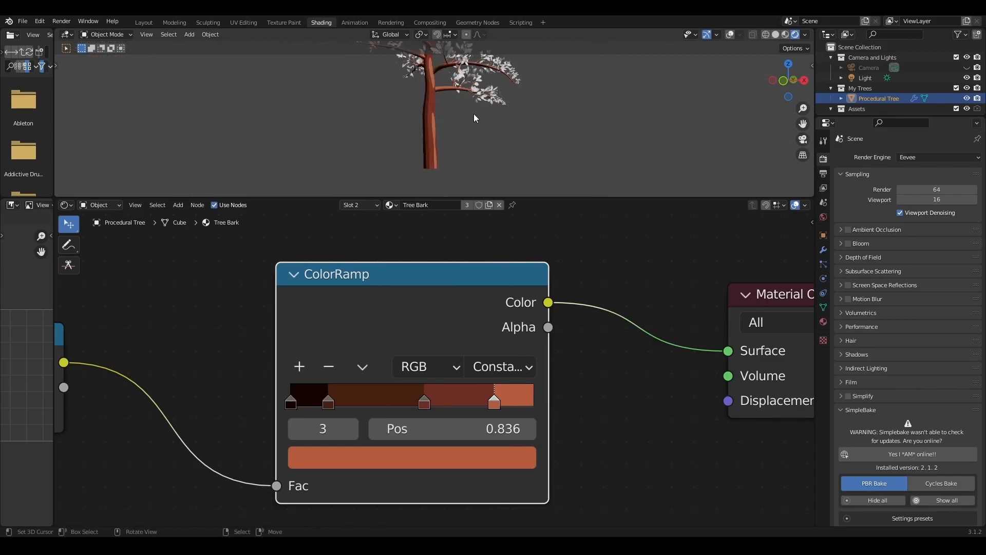
pyautogui.scroll(-4, 454, 368)
pyautogui.moveTo(281, 410); pyautogui.dragTo(506, 384, button='middle')
pyautogui.scroll(2, 437, 128)
pyautogui.hotkey('shift', 'a')
pyautogui.write('noise')
pyautogui.press('Return')
pyautogui.click(212, 425)
# Connect the Noise Texture's Fac to the Principled BSDF's Base Color and set the noise scale to about 24.4
pyautogui.moveTo(341, 455); pyautogui.dragTo(460, 366, button='middle')
pyautogui.moveTo(358, 334); pyautogui.dragTo(534, 259)
pyautogui.moveTo(443, 321); pyautogui.dragTo(480, 392, button='middle')
pyautogui.moveTo(284, 345); pyautogui.dragTo(349, 311)
pyautogui.moveTo(342, 367); pyautogui.dragTo(353, 367)
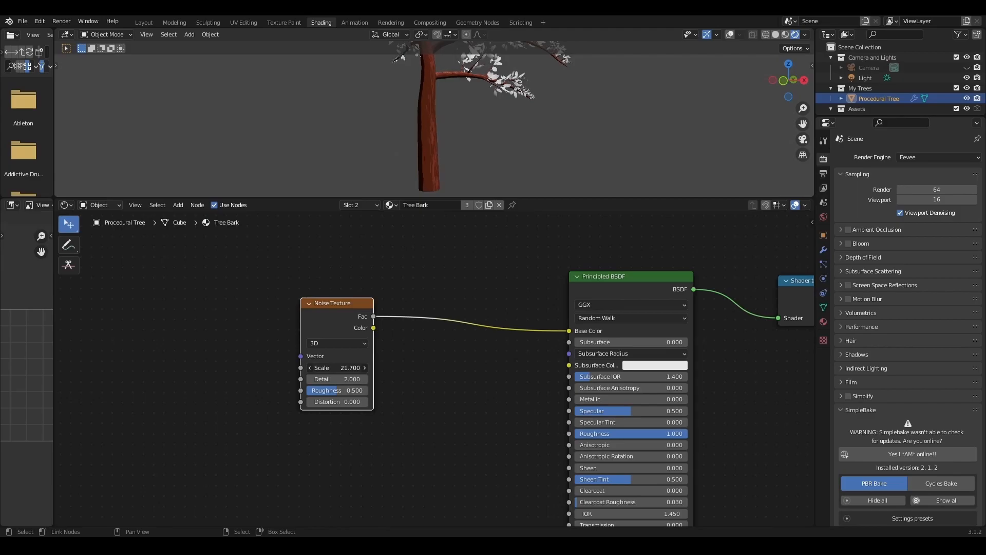
# Add Texture Coordinate and Mapping nodes to the Noise Texture and spread the three nodes apart
pyautogui.moveTo(254, 364); pyautogui.dragTo(488, 317, button='middle')
pyautogui.hotkey('ctrl', 't')
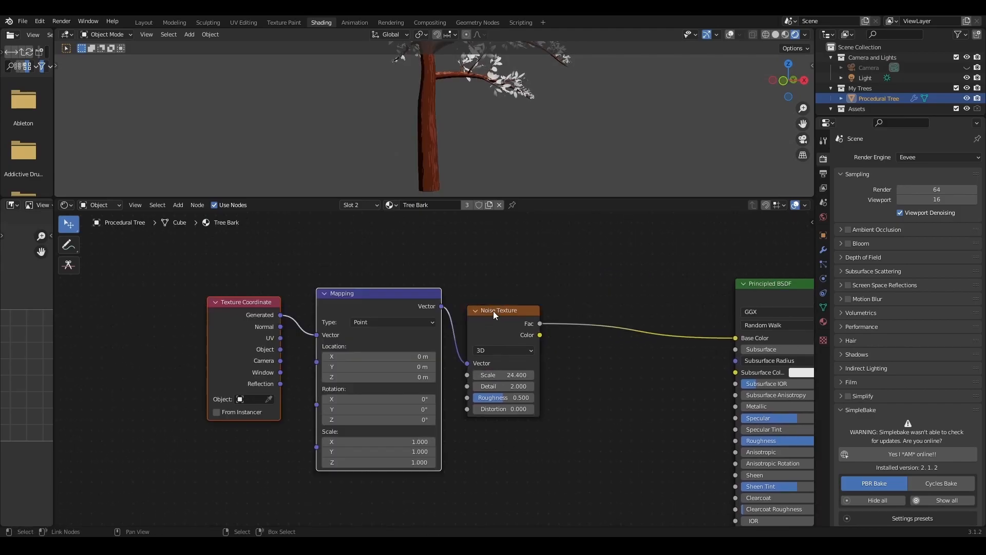
pyautogui.moveTo(383, 296)
pyautogui.mouseDown()
pyautogui.moveTo(309, 293)
pyautogui.moveTo(384, 303)
pyautogui.moveTo(374, 301)
pyautogui.mouseUp()
pyautogui.moveTo(236, 303); pyautogui.dragTo(108, 307)
pyautogui.moveTo(399, 295); pyautogui.dragTo(354, 276)
pyautogui.moveTo(406, 449); pyautogui.dragTo(483, 409, button='middle')
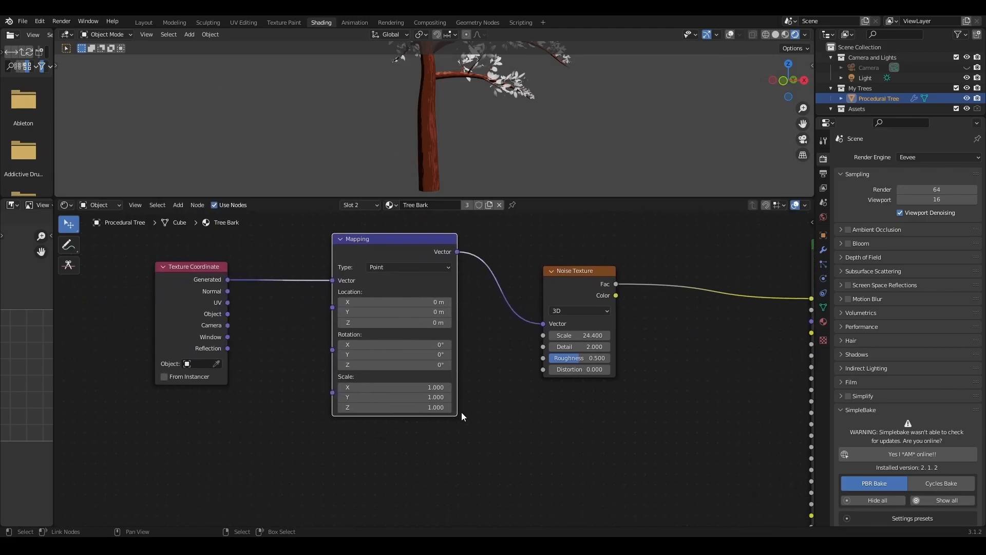
# Set the Mapping node's scale to 0.1 in X, 0.1 in Y and 8 in Z
pyautogui.scroll(4, 482, 410)
pyautogui.moveTo(410, 394); pyautogui.dragTo(375, 393)
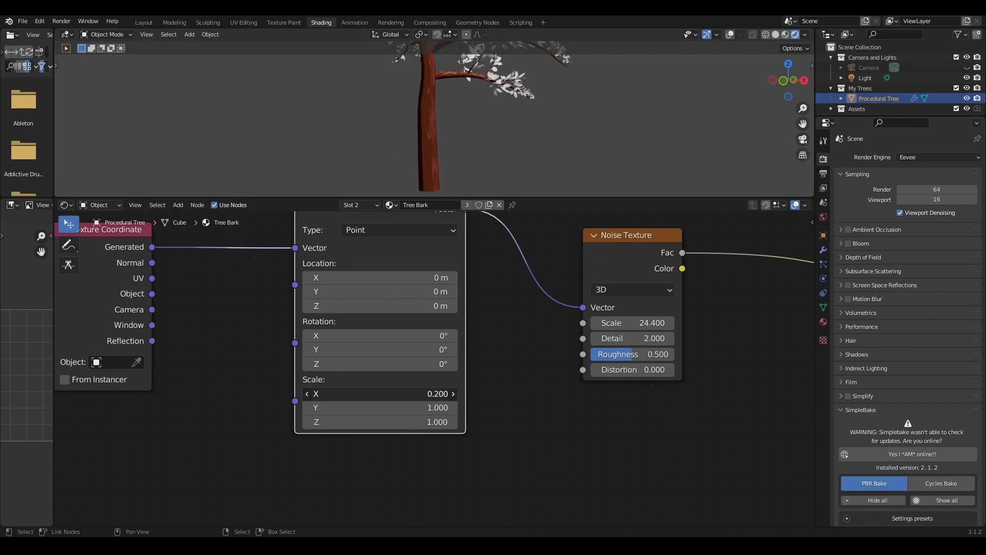
pyautogui.moveTo(411, 407); pyautogui.dragTo(390, 407)
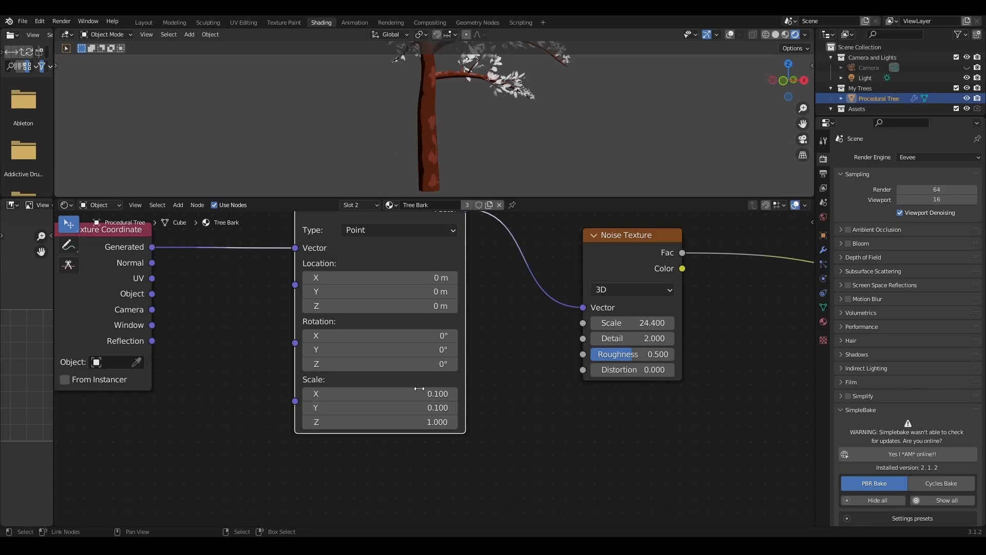
pyautogui.scroll(3, 453, 125)
pyautogui.moveTo(417, 428); pyautogui.dragTo(452, 428)
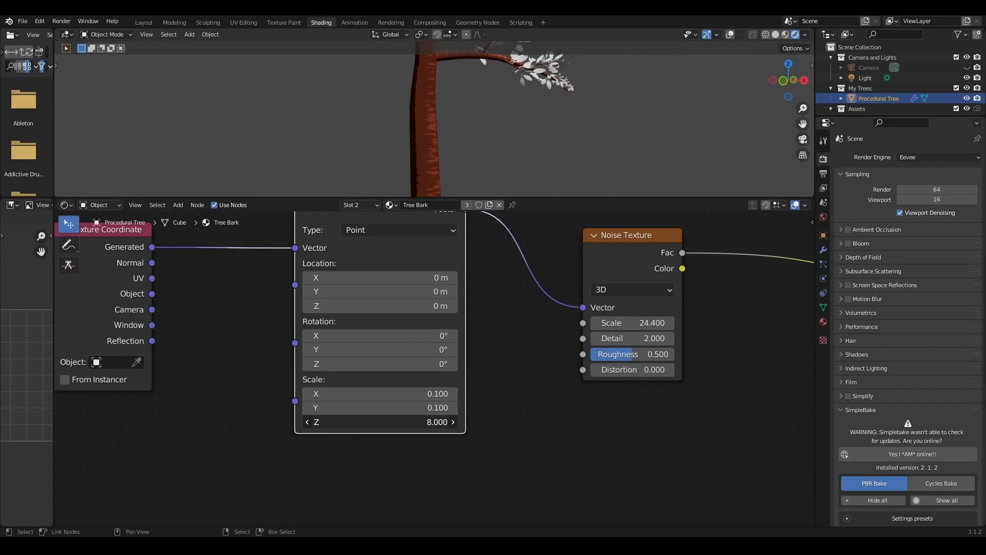
# Raise the Noise Texture's scale to about 26.6 and inspect the bark pattern on the trunk
pyautogui.scroll(-3, 440, 106)
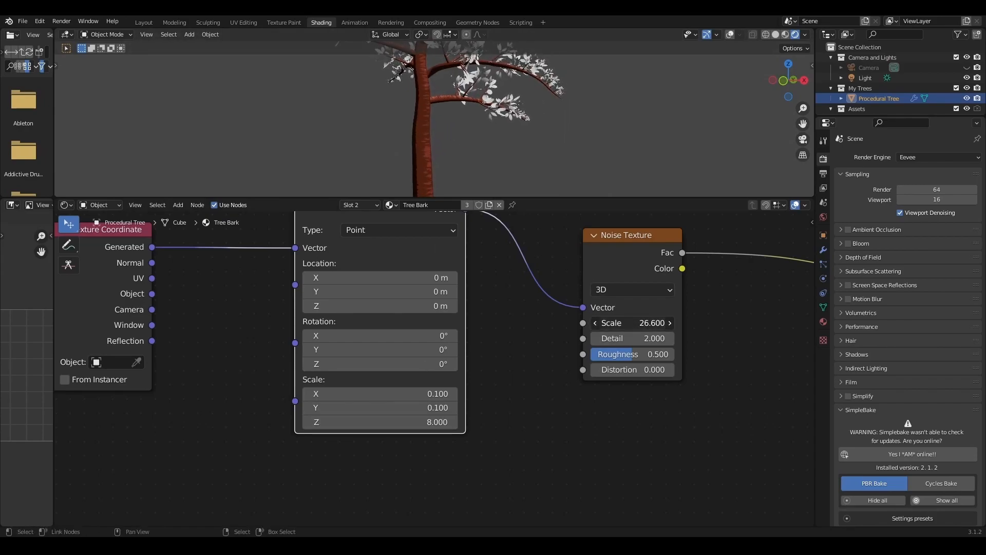
pyautogui.click(642, 323)
pyautogui.press('Return')
pyautogui.scroll(4, 462, 134)
pyautogui.keyDown('shift'); pyautogui.moveTo(462, 134); pyautogui.dragTo(503, 152, button='middle'); pyautogui.keyUp('shift')
pyautogui.scroll(-4, 486, 92)
pyautogui.scroll(3, 465, 96)
pyautogui.scroll(-5, 434, 375)
# Move the bark ColorRamp's upper three stops closer to its dark end
pyautogui.moveTo(630, 390); pyautogui.dragTo(172, 383, button='middle')
pyautogui.moveTo(627, 370); pyautogui.dragTo(368, 428, button='middle')
pyautogui.scroll(7, 428, 372)
pyautogui.scroll(1, 429, 393)
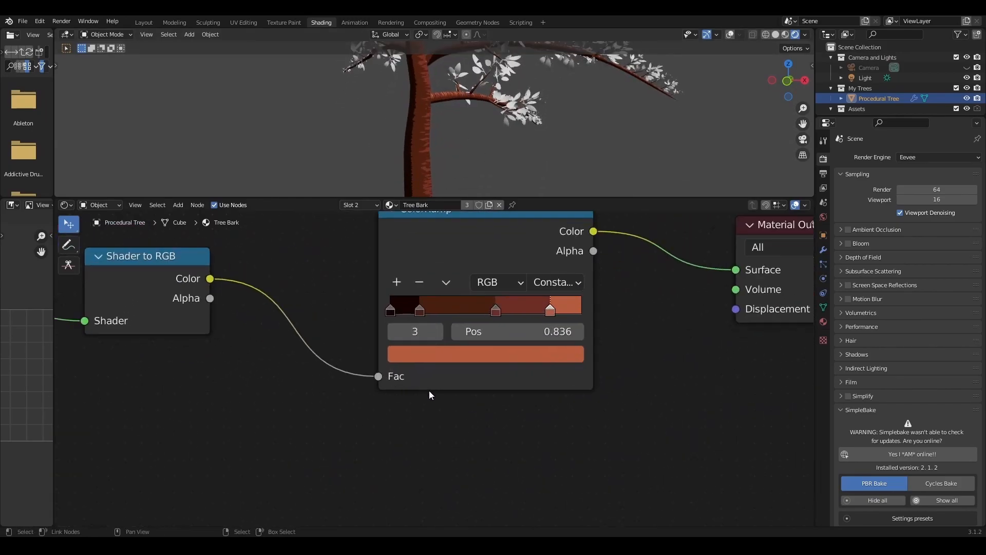
pyautogui.moveTo(419, 309); pyautogui.dragTo(407, 306)
pyautogui.moveTo(496, 309); pyautogui.dragTo(463, 310)
pyautogui.moveTo(549, 311); pyautogui.dragTo(489, 309)
pyautogui.moveTo(463, 310); pyautogui.dragTo(400, 310)
# Darken the last bark ramp stop to a value of 0.320 and shift its hue toward orange-brown
pyautogui.click(439, 310)
pyautogui.scroll(3, 448, 372)
pyautogui.click(431, 413)
pyautogui.keyDown('shift'); pyautogui.moveTo(503, 154); pyautogui.dragTo(327, 108, button='middle'); pyautogui.keyUp('shift')
pyautogui.click(480, 413)
pyautogui.moveTo(549, 122); pyautogui.dragTo(549, 142)
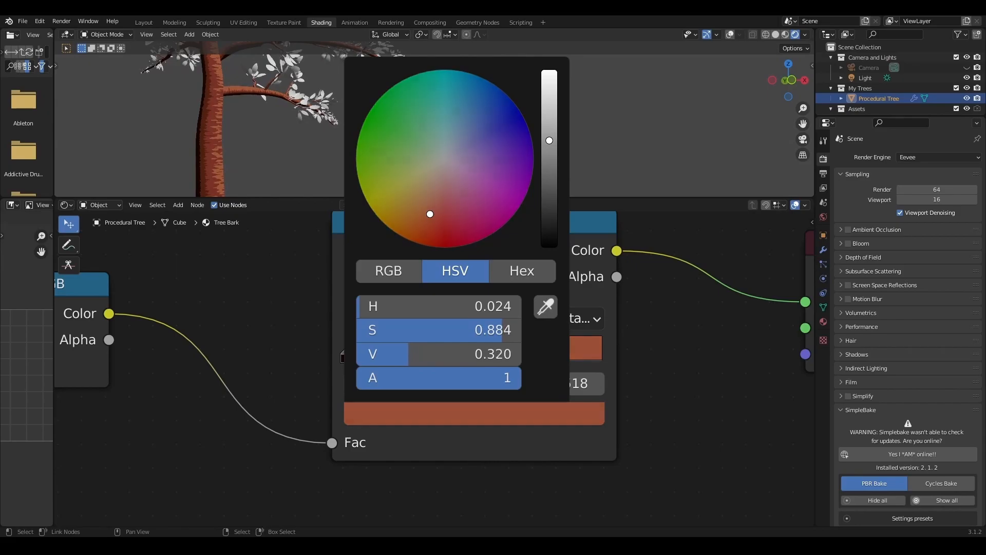
pyautogui.moveTo(433, 212); pyautogui.dragTo(424, 208)
# Adjust the brown tones of the bark ramp's middle and last stops
pyautogui.click(411, 355)
pyautogui.click(459, 415)
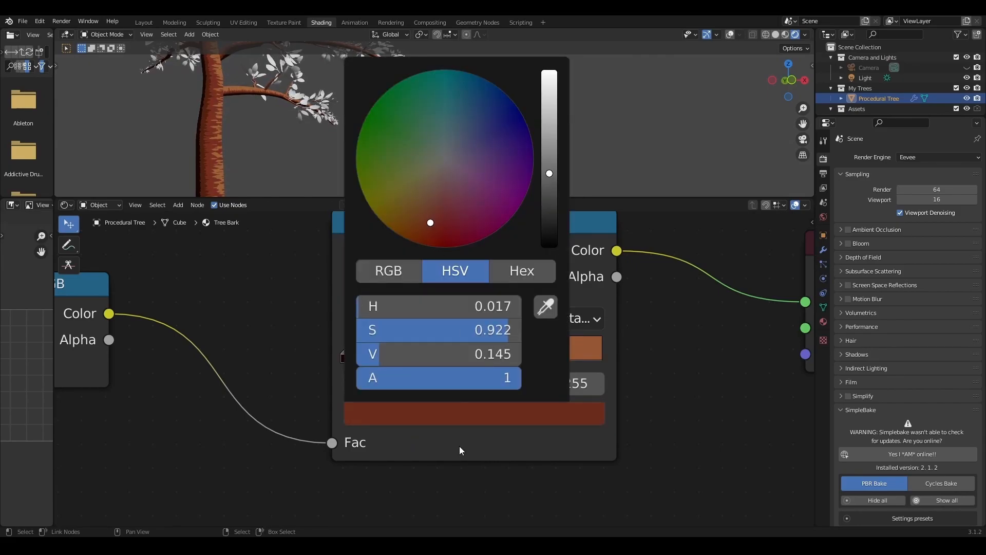
pyautogui.click(478, 355)
pyautogui.click(480, 414)
pyautogui.moveTo(423, 219)
pyautogui.mouseDown()
pyautogui.moveTo(431, 209)
pyautogui.moveTo(418, 203)
pyautogui.moveTo(431, 205)
pyautogui.moveTo(432, 227)
pyautogui.mouseUp()
pyautogui.click(357, 354)
pyautogui.click(480, 414)
# Brighten the first bark ramp stop to a dark red of value 0.028 and fine-tune the upper two stops' positions
pyautogui.click(344, 356)
pyautogui.click(442, 413)
pyautogui.moveTo(549, 234); pyautogui.dragTo(549, 223)
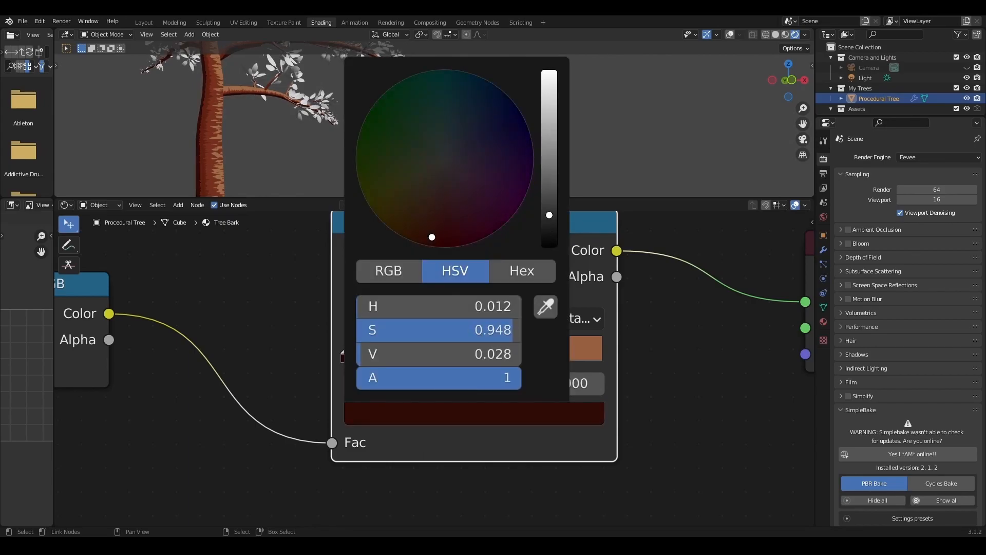
pyautogui.moveTo(476, 356); pyautogui.dragTo(475, 348)
pyautogui.moveTo(413, 354); pyautogui.dragTo(426, 350)
pyautogui.scroll(4, 431, 132)
pyautogui.moveTo(430, 132); pyautogui.dragTo(477, 133, button='middle')
# Recolor the bark ramp's last stop at 0.505 to a darker, more muted brown
pyautogui.click(476, 355)
pyautogui.click(470, 413)
pyautogui.moveTo(426, 207)
pyautogui.mouseDown()
pyautogui.moveTo(447, 202)
pyautogui.moveTo(430, 209)
pyautogui.mouseUp()
pyautogui.click(464, 411)
pyautogui.moveTo(549, 139); pyautogui.dragTo(549, 151)
# Enlarge the 3D viewport to view the whole tree while keeping the shader editor below it
pyautogui.scroll(-6, 463, 108)
pyautogui.moveTo(463, 108)
pyautogui.mouseDown(button='middle')
pyautogui.moveTo(480, 123)
pyautogui.moveTo(470, 125)
pyautogui.mouseUp(button='middle')
pyautogui.scroll(4, 480, 123)
pyautogui.scroll(-5, 470, 126)
pyautogui.moveTo(486, 198); pyautogui.dragTo(493, 335)
pyautogui.moveTo(511, 218); pyautogui.dragTo(451, 241, button='middle')
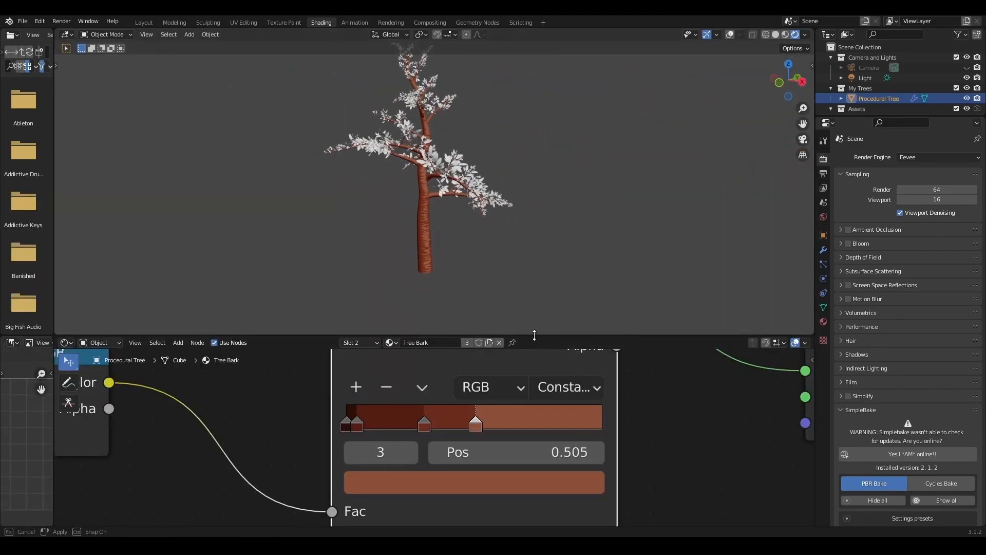
pyautogui.moveTo(533, 336); pyautogui.dragTo(460, 281)
# Choose the Leaves material for slot 2 and move its Material Output away from the Principled BSDF
pyautogui.click(385, 287)
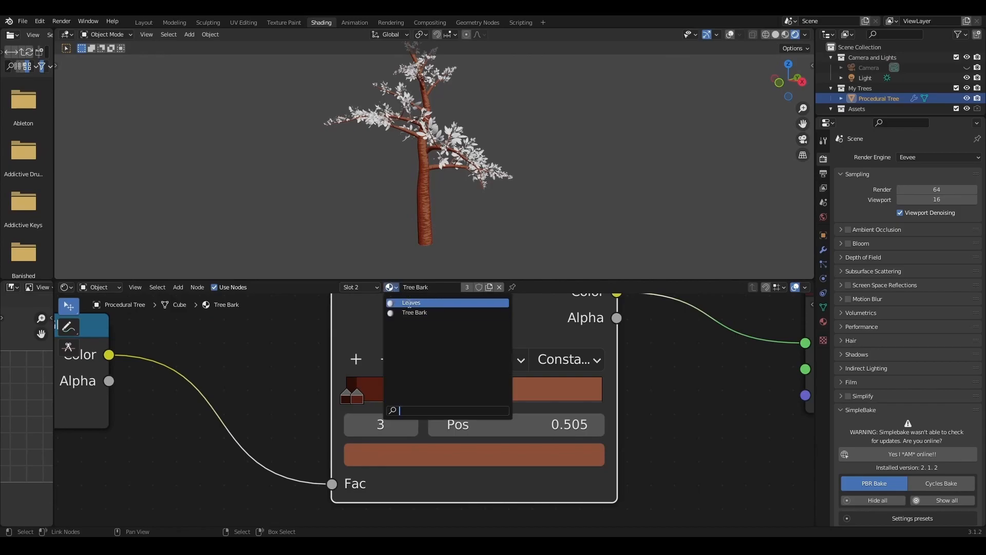
pyautogui.click(411, 307)
pyautogui.moveTo(479, 386); pyautogui.dragTo(504, 369, button='middle')
pyautogui.moveTo(403, 362); pyautogui.dragTo(692, 354)
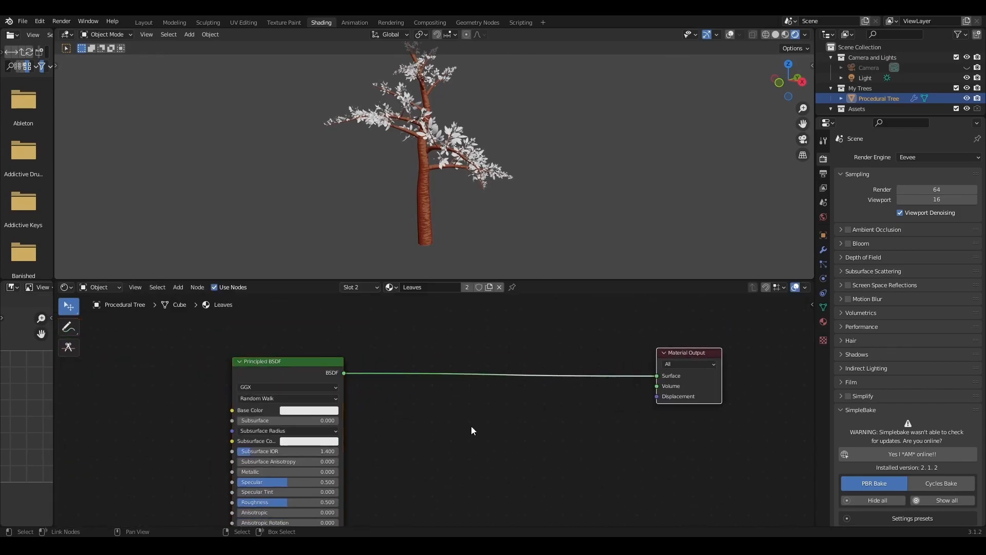
# Insert a Shader to RGB node between the Leaves material's Principled BSDF and Material Output
pyautogui.moveTo(518, 410); pyautogui.dragTo(482, 381, button='middle')
pyautogui.scroll(1, 401, 430)
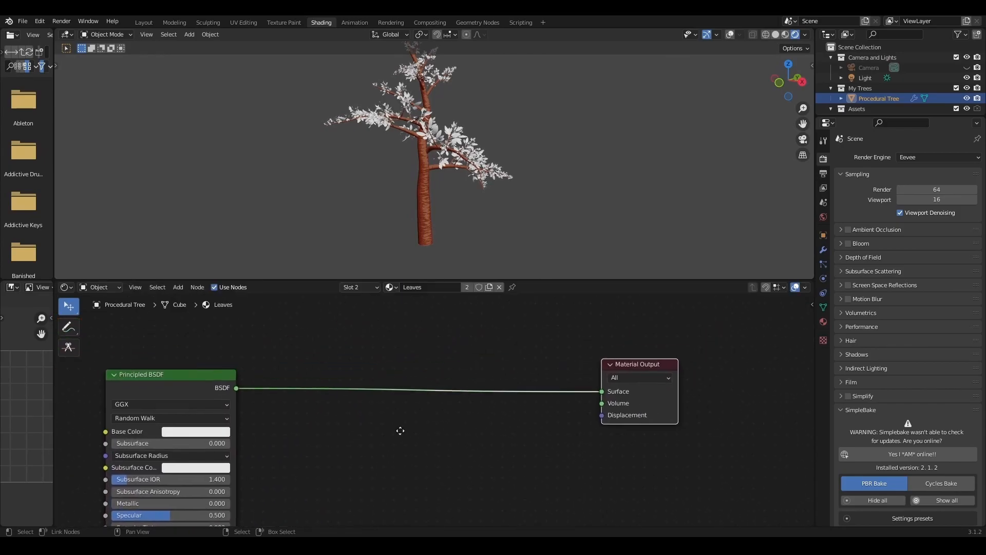
pyautogui.hotkey('shift', 'a')
pyautogui.click(336, 411)
pyautogui.write('shade')
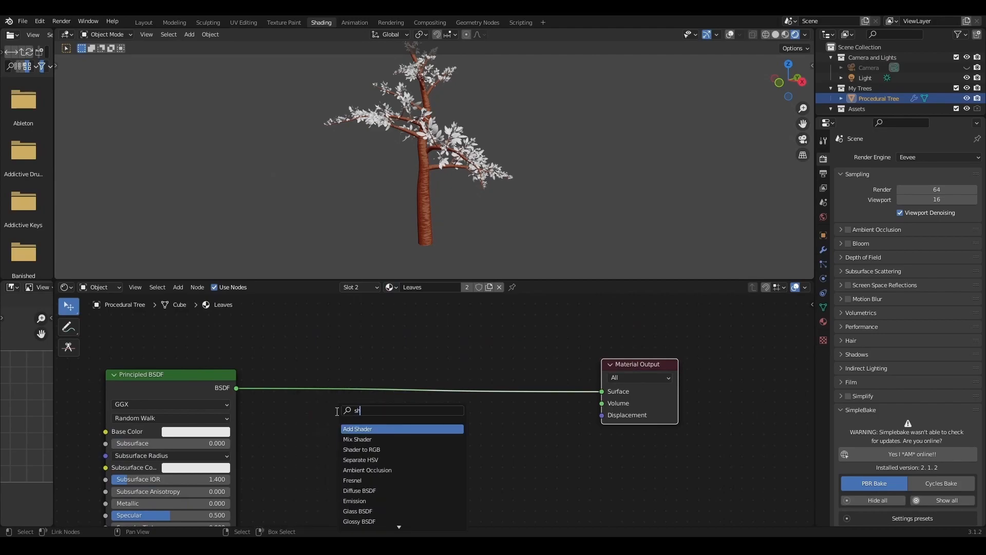
pyautogui.click(364, 449)
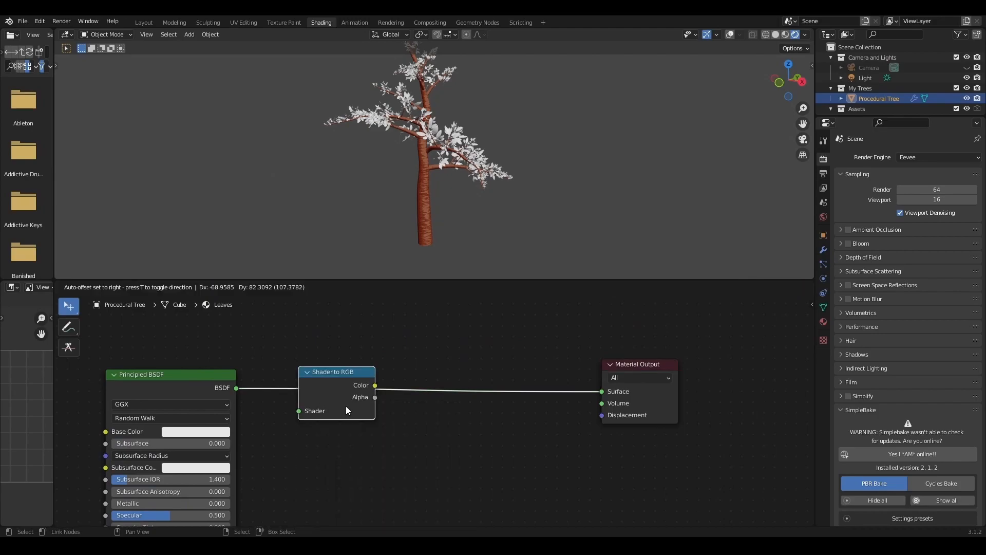
pyautogui.click(327, 402)
# Insert a ColorRamp after Shader to RGB in the Leaves material and move the Material Output farther away
pyautogui.hotkey('shift', 'a')
pyautogui.click(464, 411)
pyautogui.write('colo')
pyautogui.click(487, 428)
pyautogui.click(450, 367)
pyautogui.moveTo(592, 450); pyautogui.dragTo(505, 445, button='middle')
pyautogui.moveTo(542, 361); pyautogui.dragTo(636, 356)
# Set the ColorRamp of the Leaves material to Constant interpolation
pyautogui.scroll(4, 504, 206)
pyautogui.moveTo(503, 206); pyautogui.dragTo(470, 205, button='middle')
pyautogui.moveTo(425, 389); pyautogui.dragTo(457, 388)
pyautogui.click(472, 396)
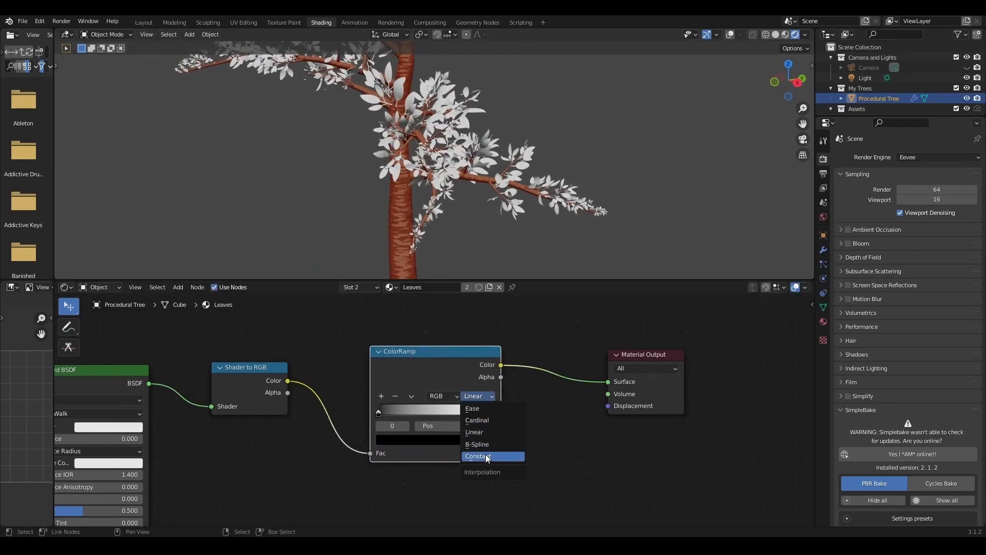
pyautogui.click(485, 454)
pyautogui.scroll(3, 440, 413)
# Color the first two stops of the Leaves ColorRamp in dark green shades
pyautogui.click(337, 417)
pyautogui.click(384, 462)
pyautogui.click(495, 315)
pyautogui.moveTo(367, 243); pyautogui.dragTo(350, 238)
pyautogui.scroll(5, 511, 137)
pyautogui.moveTo(512, 138); pyautogui.dragTo(512, 145, button='middle')
pyautogui.click(387, 417)
pyautogui.click(394, 463)
pyautogui.click(496, 288)
pyautogui.moveTo(371, 243); pyautogui.dragTo(357, 264)
# Color the third ColorRamp stop olive green and the last one light yellow-green, moving the last stop inward
pyautogui.click(437, 417)
pyautogui.click(441, 462)
pyautogui.click(496, 263)
pyautogui.click(365, 268)
pyautogui.moveTo(536, 417); pyautogui.dragTo(465, 417)
pyautogui.moveTo(387, 417); pyautogui.dragTo(371, 417)
pyautogui.moveTo(437, 416)
pyautogui.mouseDown()
pyautogui.moveTo(407, 416)
pyautogui.moveTo(455, 416)
pyautogui.mouseUp()
pyautogui.click(446, 462)
pyautogui.moveTo(363, 258); pyautogui.dragTo(369, 266)
pyautogui.click(495, 232)
# Reposition the Leaves ColorRamp stops to widen the mid greens, and reduce the darkest green to a narrow band
pyautogui.moveTo(456, 416); pyautogui.dragTo(491, 416)
pyautogui.moveTo(404, 416); pyautogui.dragTo(430, 416)
pyautogui.scroll(-6, 388, 206)
pyautogui.moveTo(368, 417); pyautogui.dragTo(348, 415)
pyautogui.click(336, 415)
pyautogui.click(340, 461)
pyautogui.scroll(5, 446, 144)
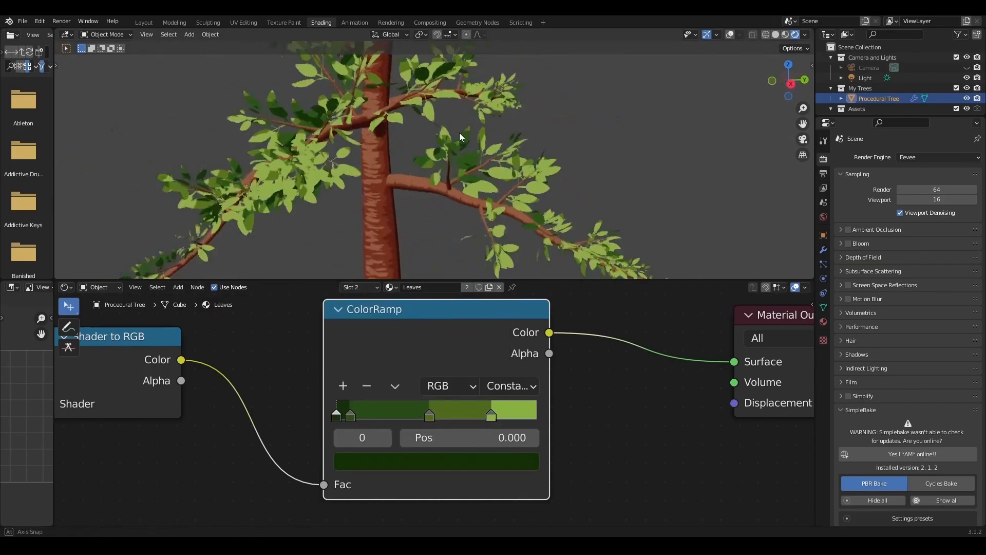
# Add a Noise Texture to the Leaves material and connect its Fac output to the Principled BSDF's Base Color
pyautogui.moveTo(445, 135); pyautogui.dragTo(424, 138, button='middle')
pyautogui.scroll(-6, 450, 408)
pyautogui.moveTo(232, 416); pyautogui.dragTo(606, 334, button='middle')
pyautogui.hotkey('shift', 'a')
pyautogui.click(303, 393)
pyautogui.write('noise')
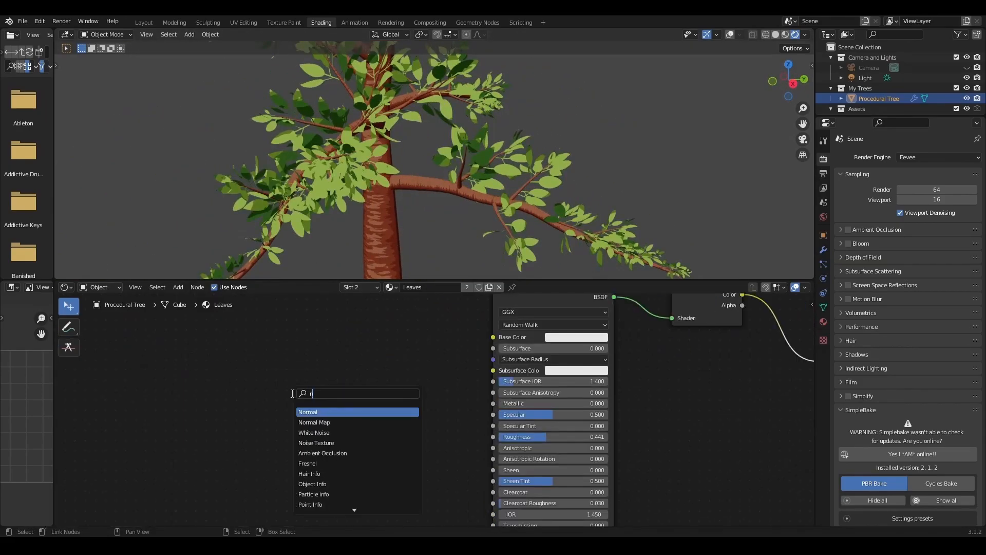
pyautogui.press('Return')
pyautogui.click(253, 352)
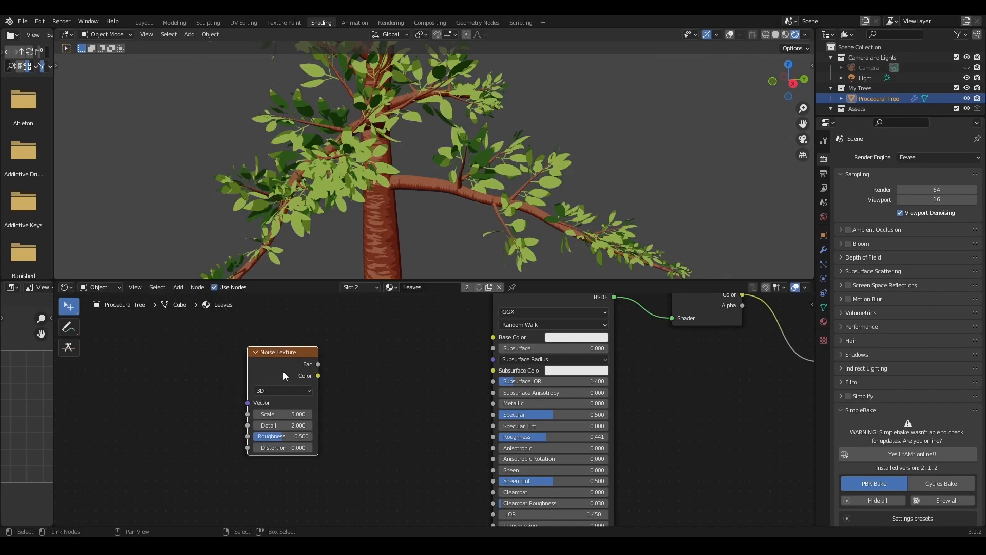
pyautogui.moveTo(318, 364); pyautogui.dragTo(485, 339)
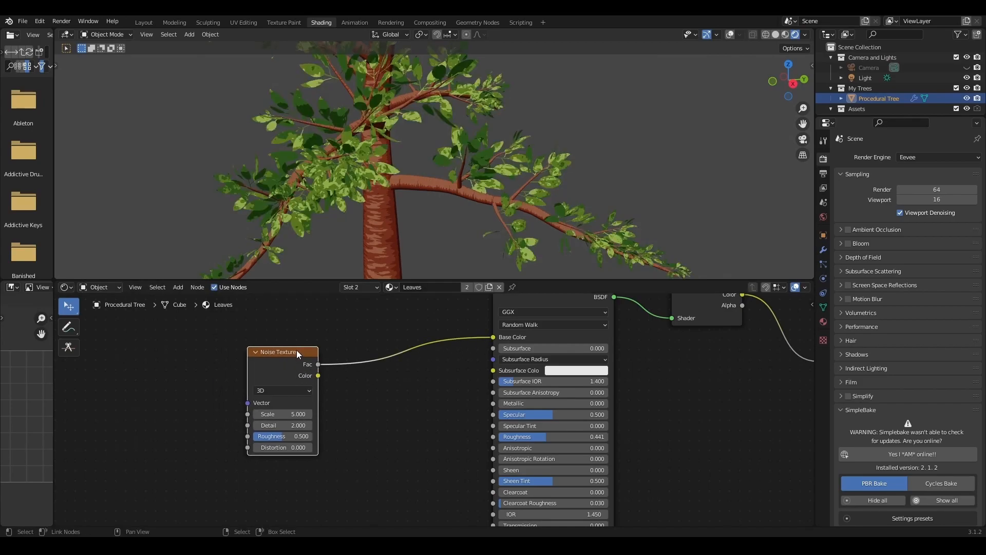
# Add Texture Coordinate and Mapping nodes to the Noise Texture and set its scale to 4.4
pyautogui.hotkey('ctrl', 't')
pyautogui.scroll(2, 452, 370)
pyautogui.click(491, 366)
pyautogui.scroll(-1, 416, 449)
pyautogui.scroll(-4, 416, 449)
pyautogui.scroll(6, 513, 364)
pyautogui.moveTo(374, 346); pyautogui.dragTo(417, 319)
pyautogui.scroll(4, 455, 403)
pyautogui.moveTo(458, 394); pyautogui.dragTo(440, 394)
pyautogui.moveTo(409, 237); pyautogui.dragTo(433, 175, button='middle')
pyautogui.scroll(-3, 571, 414)
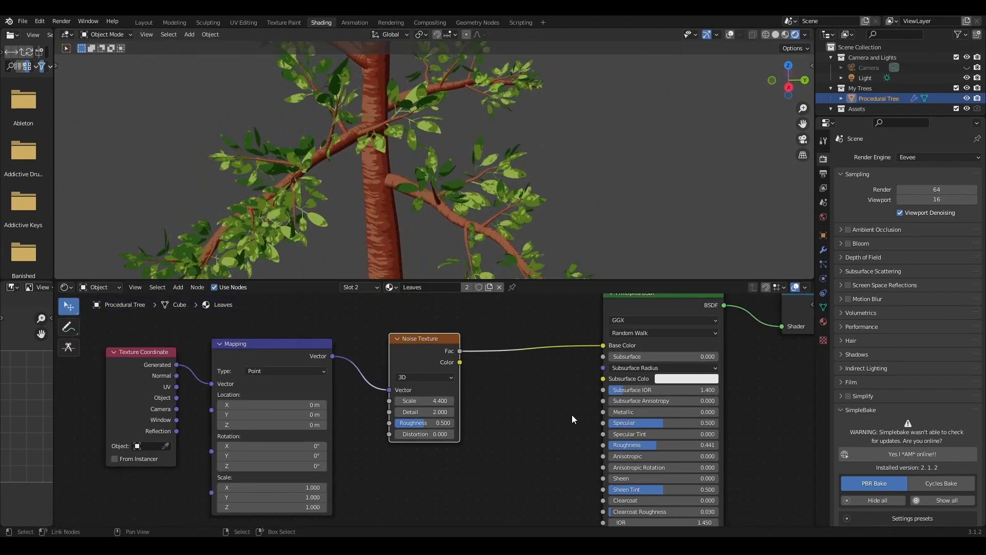
# Shift the olive and light green ColorRamp stops toward the dark end so the leaves become brighter
pyautogui.moveTo(572, 416); pyautogui.dragTo(187, 441, button='middle')
pyautogui.scroll(2, 661, 405)
pyautogui.moveTo(660, 405); pyautogui.dragTo(426, 477, button='middle')
pyautogui.scroll(2, 437, 427)
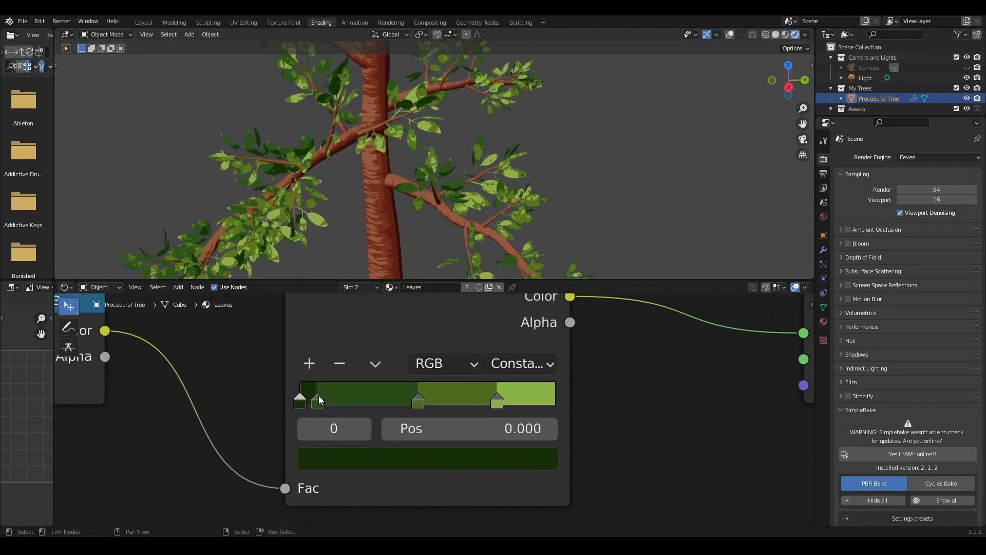
pyautogui.click(318, 398)
pyautogui.moveTo(418, 397); pyautogui.dragTo(380, 396)
pyautogui.moveTo(497, 399); pyautogui.dragTo(468, 393)
pyautogui.scroll(-5, 491, 183)
pyautogui.moveTo(491, 183)
pyautogui.mouseDown(button='middle')
pyautogui.moveTo(433, 177)
pyautogui.moveTo(500, 168)
pyautogui.mouseUp(button='middle')
# Move the Material Output farther away and insert an Emission shader between the ColorRamp and the output
pyautogui.scroll(-2, 592, 435)
pyautogui.moveTo(652, 382); pyautogui.dragTo(431, 419, button='middle')
pyautogui.moveTo(429, 381); pyautogui.dragTo(711, 354)
pyautogui.scroll(2, 401, 469)
pyautogui.hotkey('shift', 'a')
pyautogui.click(371, 414)
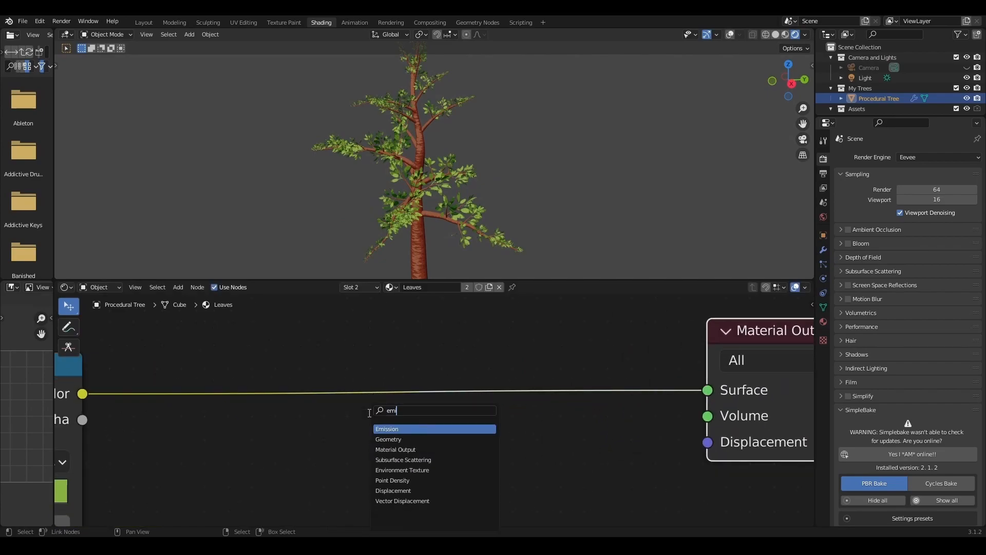
pyautogui.write('em')
pyautogui.click(403, 428)
pyautogui.click(403, 427)
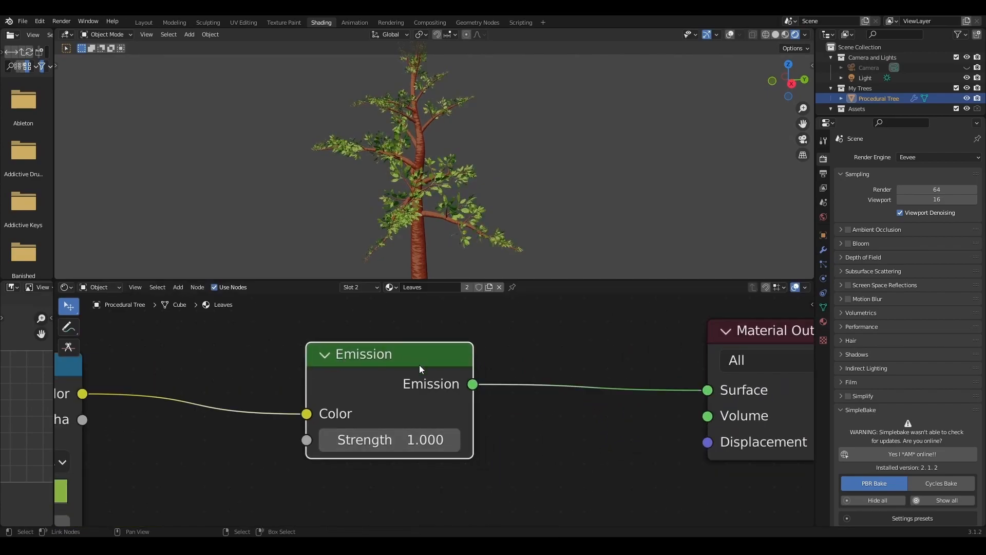
# Set the Emission strength of the Leaves material to 10
pyautogui.moveTo(391, 440); pyautogui.dragTo(429, 440)
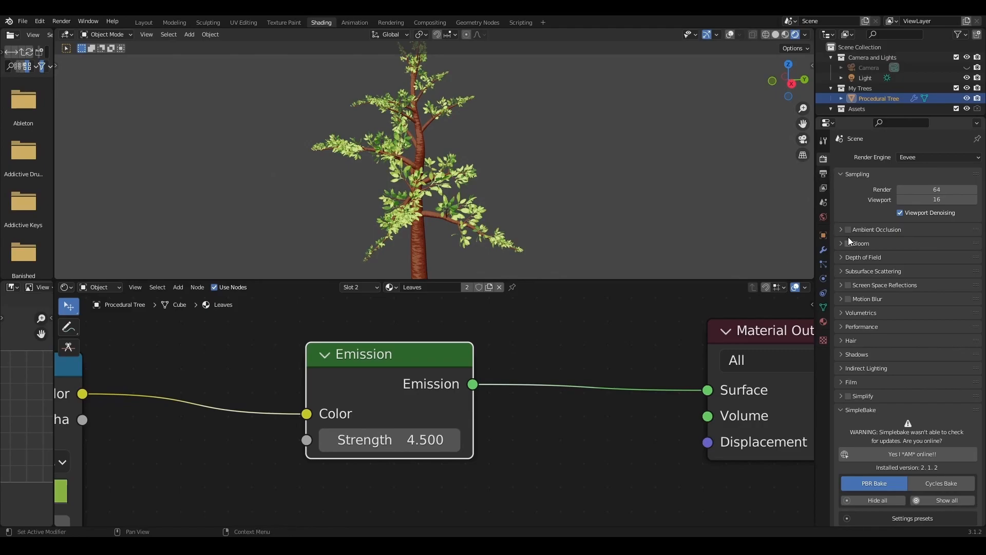
pyautogui.scroll(4, 513, 169)
pyautogui.moveTo(513, 169)
pyautogui.mouseDown(button='middle')
pyautogui.moveTo(472, 170)
pyautogui.moveTo(511, 167)
pyautogui.mouseUp(button='middle')
pyautogui.moveTo(402, 441); pyautogui.dragTo(576, 441)
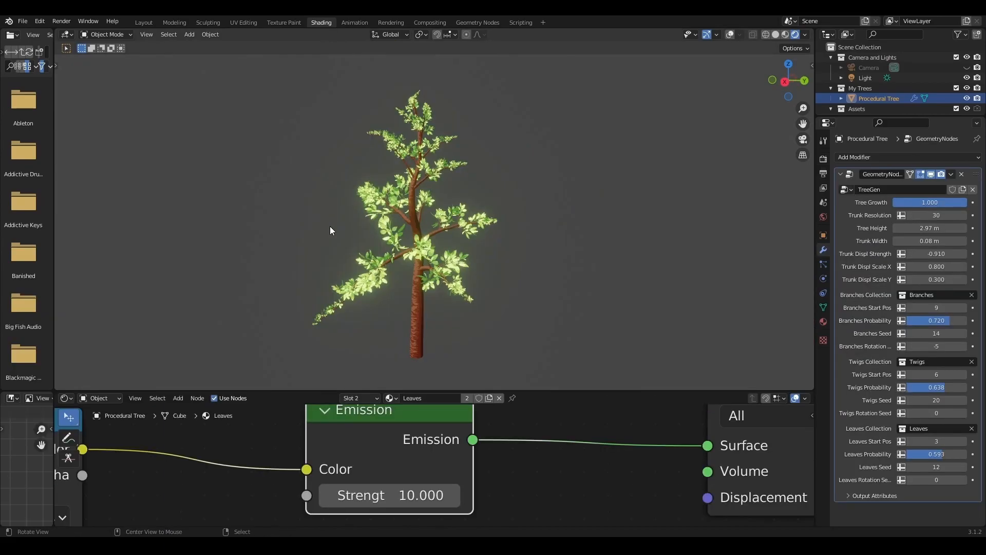
pyautogui.moveTo(329, 226); pyautogui.dragTo(408, 226, button='middle')
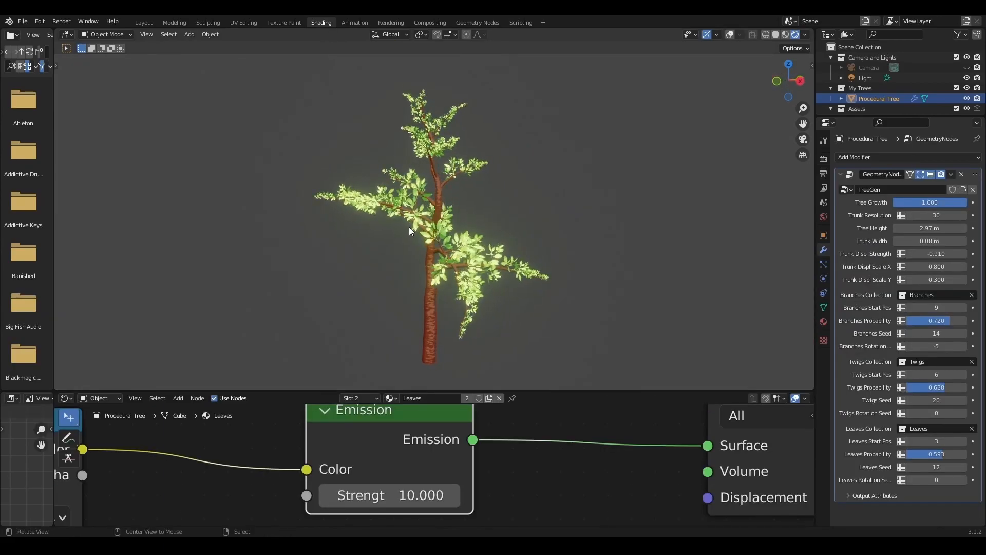
# Switch to the Geometry Nodes workspace and show its 3D viewport in rendered shading
pyautogui.click(492, 22)
pyautogui.moveTo(564, 376); pyautogui.dragTo(564, 333)
pyautogui.moveTo(360, 200); pyautogui.dragTo(503, 167, button='middle')
pyautogui.click(795, 35)
pyautogui.scroll(5, 419, 214)
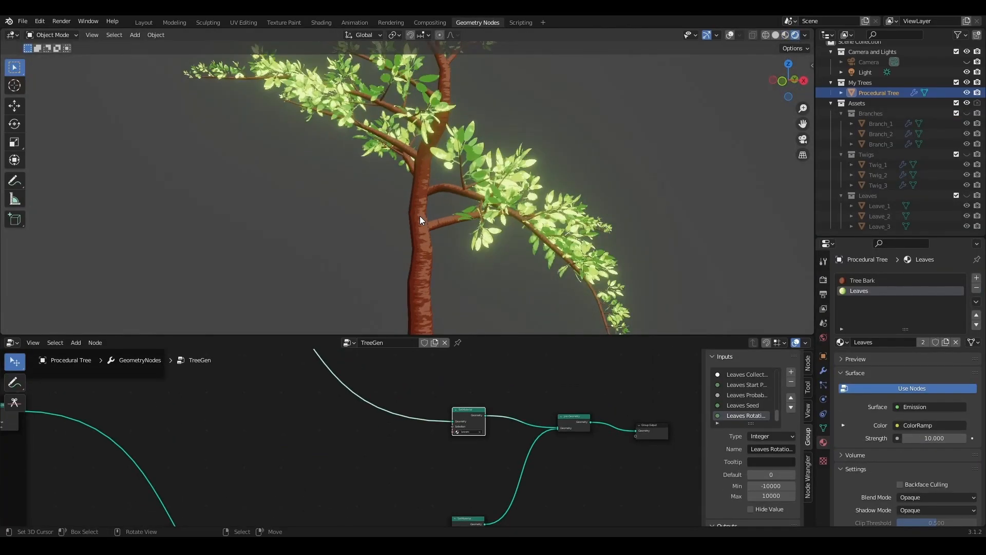
# Enlarge the node editor and add a Group Input node beside the Leaves and Tree Bark Set Material nodes
pyautogui.scroll(-2, 369, 229)
pyautogui.moveTo(462, 335); pyautogui.dragTo(462, 265)
pyautogui.scroll(3, 561, 462)
pyautogui.moveTo(443, 311); pyautogui.dragTo(443, 334)
pyautogui.scroll(5, 344, 403)
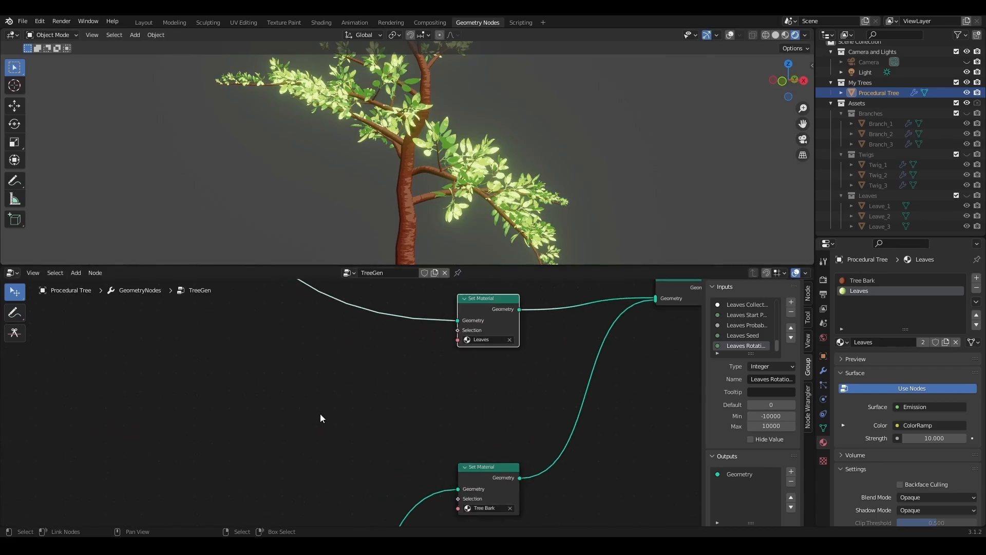
pyautogui.moveTo(316, 417); pyautogui.dragTo(327, 412, button='middle')
pyautogui.hotkey('shift', 'a')
pyautogui.click(273, 324)
pyautogui.write('gro')
pyautogui.press('Return')
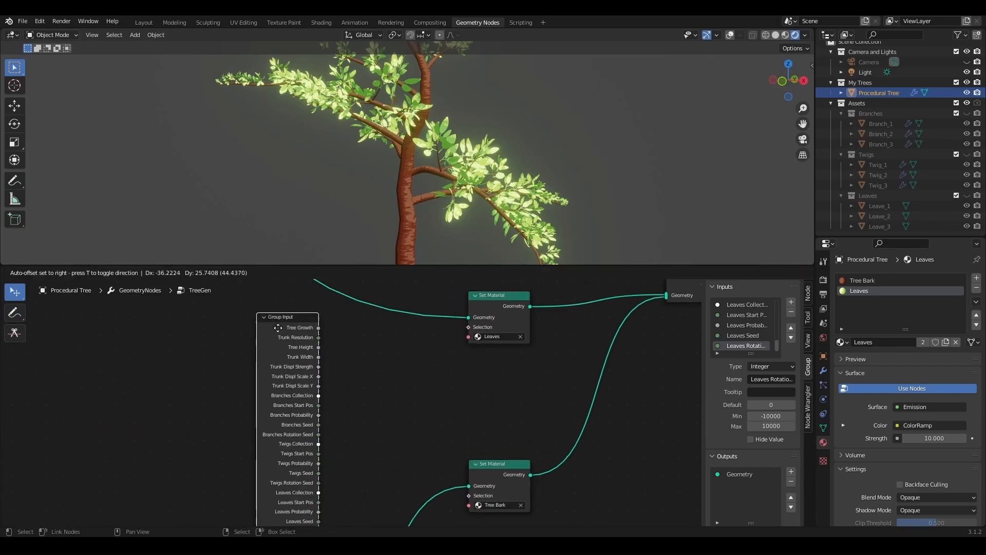
pyautogui.click(331, 419)
# Expose both Set Material nodes' materials as group inputs, Tree Bark Material and Leaves Material, and show them in the tree's modifier
pyautogui.scroll(1, 465, 481)
pyautogui.moveTo(284, 509); pyautogui.dragTo(278, 505)
pyautogui.moveTo(478, 293); pyautogui.dragTo(279, 486)
pyautogui.scroll(-1, 373, 419)
pyautogui.scroll(-2, 746, 333)
pyautogui.click(746, 333)
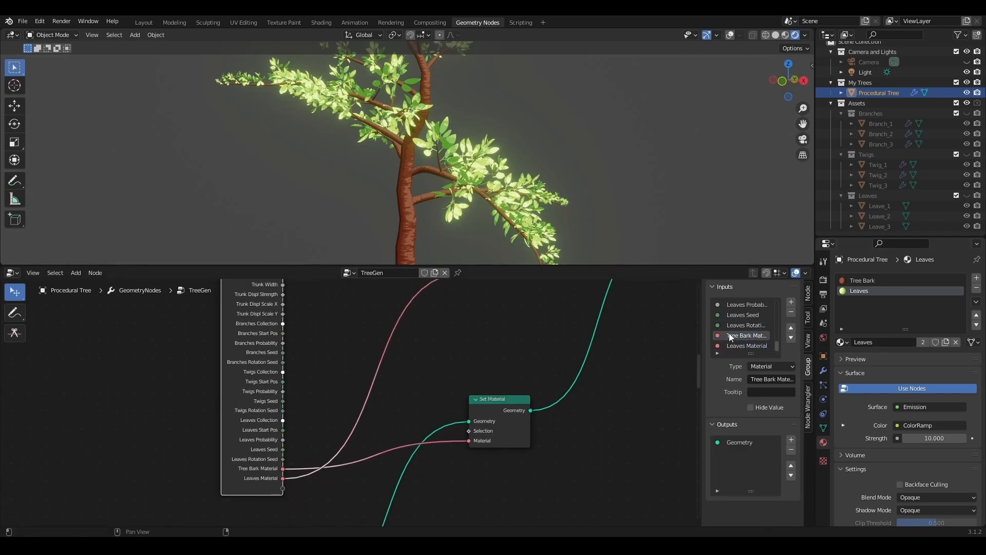
pyautogui.click(823, 370)
pyautogui.scroll(-5, 882, 451)
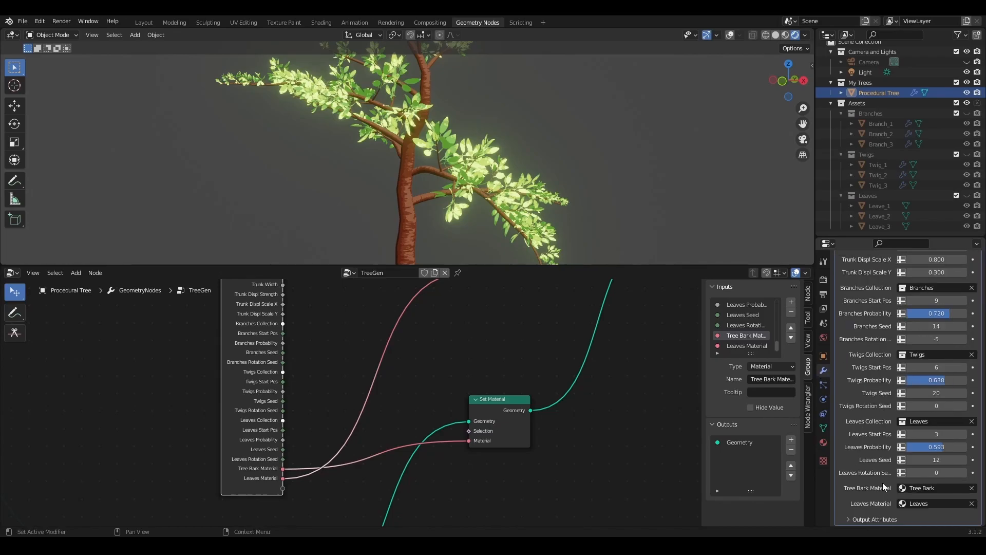
# Enlarge the 3D viewport and change the World background color to a saturated dark teal
pyautogui.moveTo(556, 266); pyautogui.dragTo(557, 411)
pyautogui.moveTo(452, 246); pyautogui.dragTo(425, 271, button='middle')
pyautogui.click(823, 337)
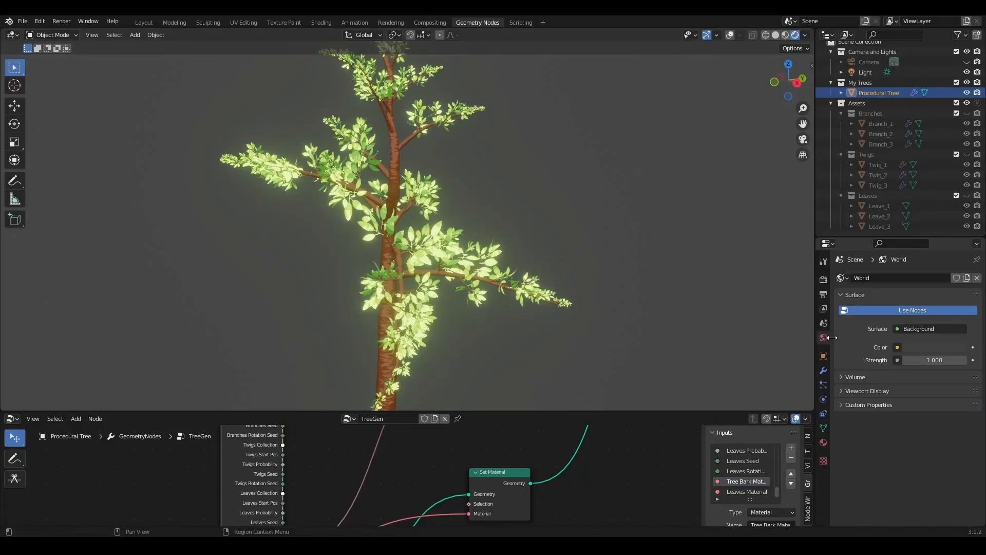
pyautogui.click(931, 348)
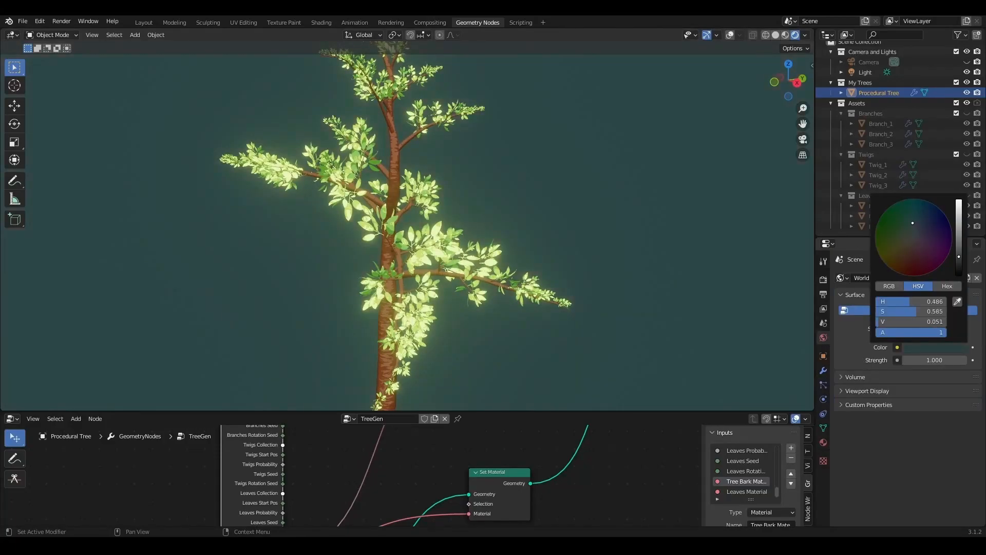
pyautogui.moveTo(959, 245); pyautogui.dragTo(958, 245)
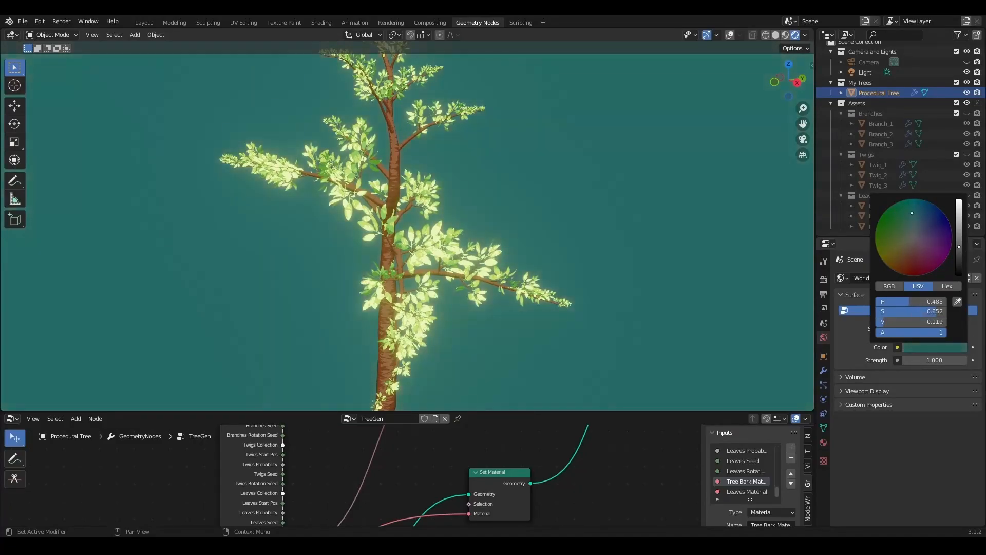
pyautogui.moveTo(936, 311); pyautogui.dragTo(938, 311)
pyautogui.scroll(-4, 386, 220)
pyautogui.moveTo(386, 220); pyautogui.dragTo(445, 279, button='middle')
pyautogui.scroll(5, 452, 276)
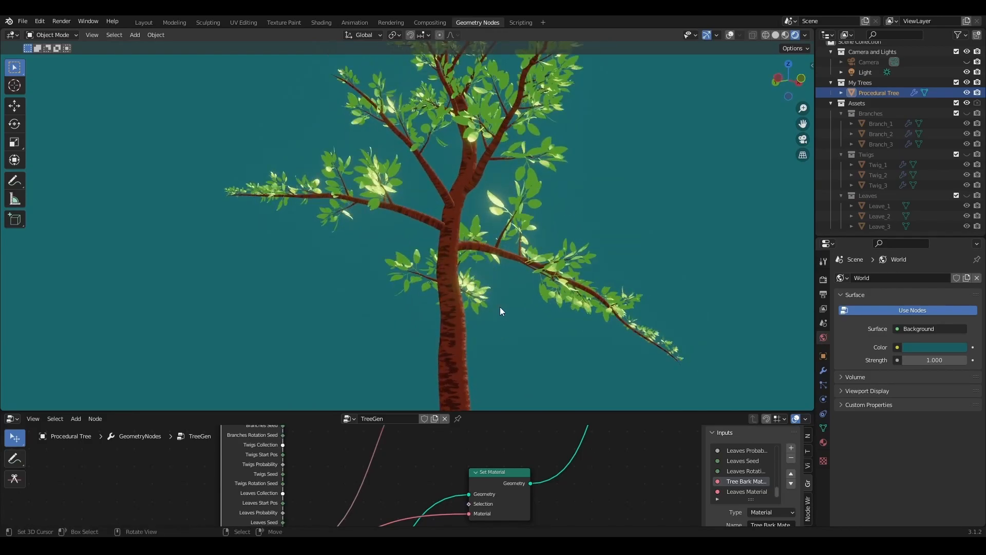
# Try a different World background strength and undo the change
pyautogui.moveTo(932, 361); pyautogui.dragTo(904, 361)
pyautogui.hotkey('ctrl', 'z')
pyautogui.scroll(-3, 508, 266)
pyautogui.moveTo(508, 266)
pyautogui.mouseDown(button='middle')
pyautogui.moveTo(495, 266)
pyautogui.moveTo(526, 266)
pyautogui.mouseUp(button='middle')
# Return to the Shading workspace, enlarge the shader editor and choose the Tree Bark material for slot 2
pyautogui.click(322, 23)
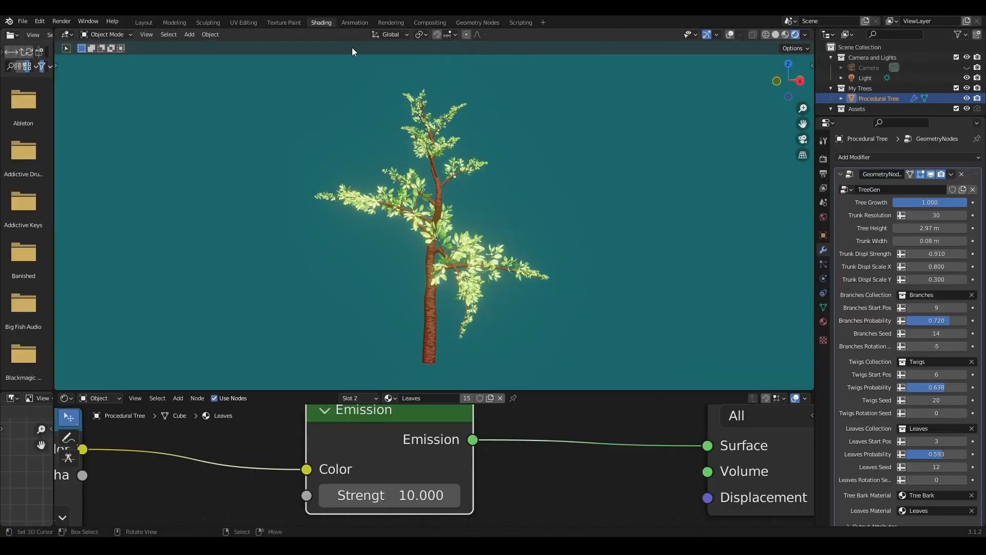
pyautogui.moveTo(534, 391); pyautogui.dragTo(534, 292)
pyautogui.scroll(5, 418, 198)
pyautogui.click(390, 297)
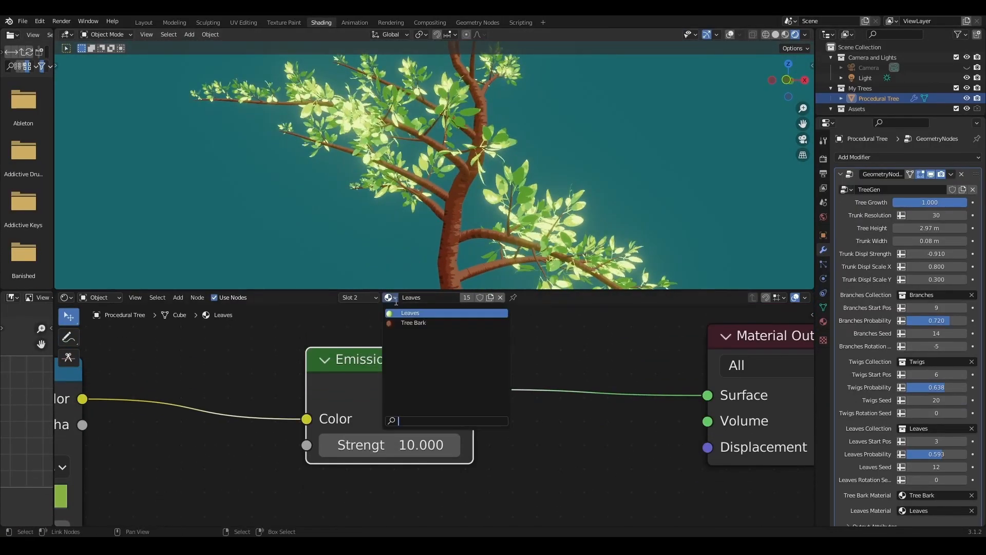
pyautogui.click(411, 322)
# Move the second stop of the Tree Bark ColorRamp to position 0.077
pyautogui.scroll(-5, 271, 403)
pyautogui.moveTo(270, 403); pyautogui.dragTo(756, 347, button='middle')
pyautogui.moveTo(387, 397); pyautogui.dragTo(454, 406, button='middle')
pyautogui.scroll(3, 347, 429)
pyautogui.moveTo(324, 391); pyautogui.dragTo(328, 390)
# Enlarge the 3D viewport around the whole tree and try out the Tree Growth value, ending at 1.000
pyautogui.moveTo(575, 200); pyautogui.dragTo(576, 289, button='middle')
pyautogui.moveTo(585, 317); pyautogui.dragTo(584, 430)
pyautogui.scroll(-4, 534, 303)
pyautogui.keyDown('alt'); pyautogui.moveTo(493, 287); pyautogui.dragTo(466, 312); pyautogui.keyUp('alt')
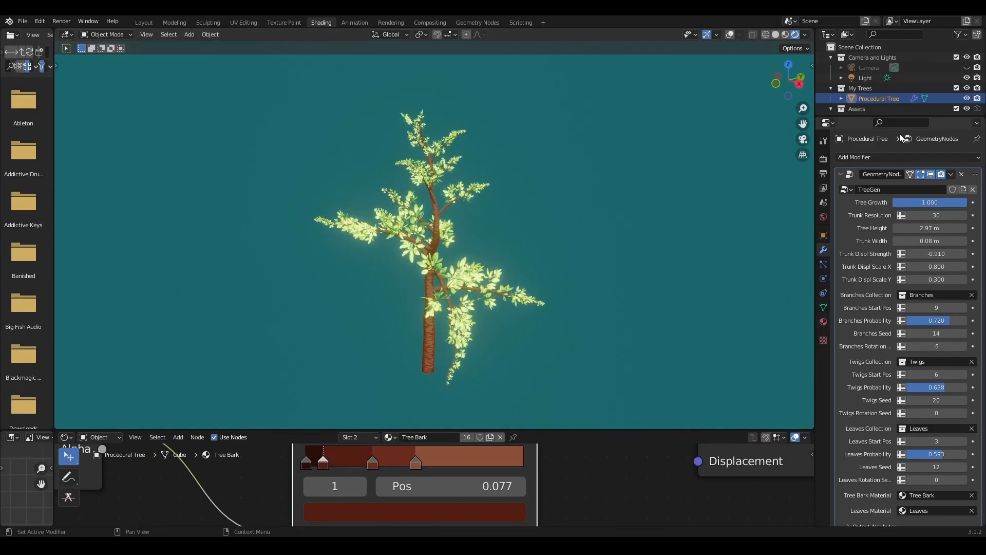
pyautogui.moveTo(965, 203)
pyautogui.mouseDown()
pyautogui.moveTo(940, 202)
pyautogui.moveTo(967, 203)
pyautogui.mouseUp()
# Enlarge the outliner and create a new collection named Cube Leaves inside Assets
pyautogui.moveTo(906, 114); pyautogui.dragTo(905, 295)
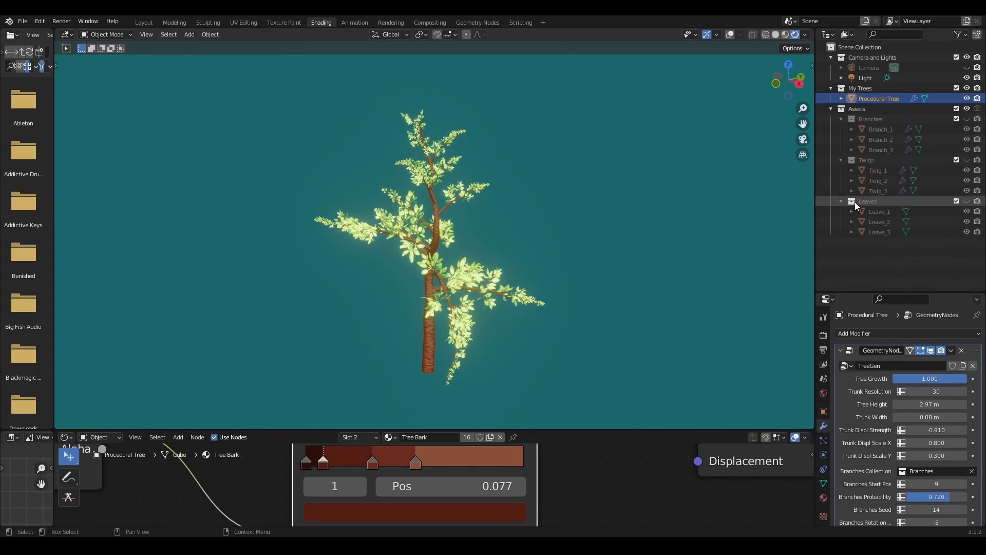
pyautogui.click(872, 108)
pyautogui.rightClick(872, 108)
pyautogui.click(872, 113)
pyautogui.doubleClick(870, 242)
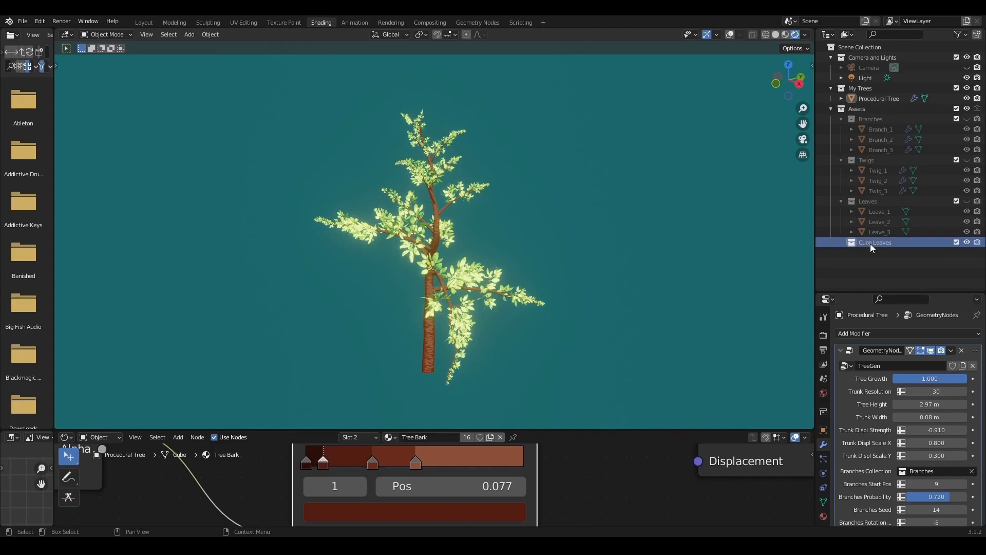
# Turn on the viewport overlays and hide the My Trees collection
pyautogui.click(731, 35)
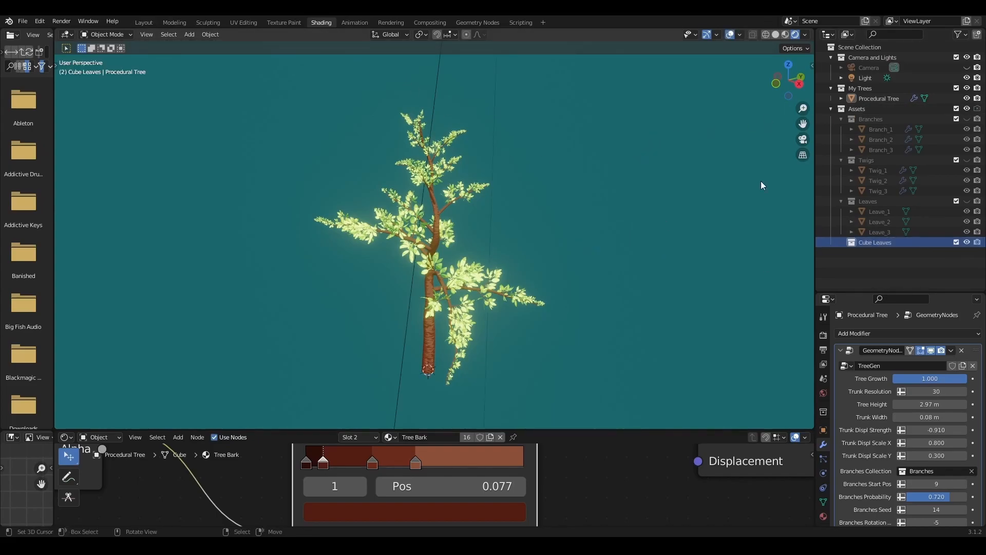
pyautogui.click(967, 88)
pyautogui.scroll(-2, 519, 227)
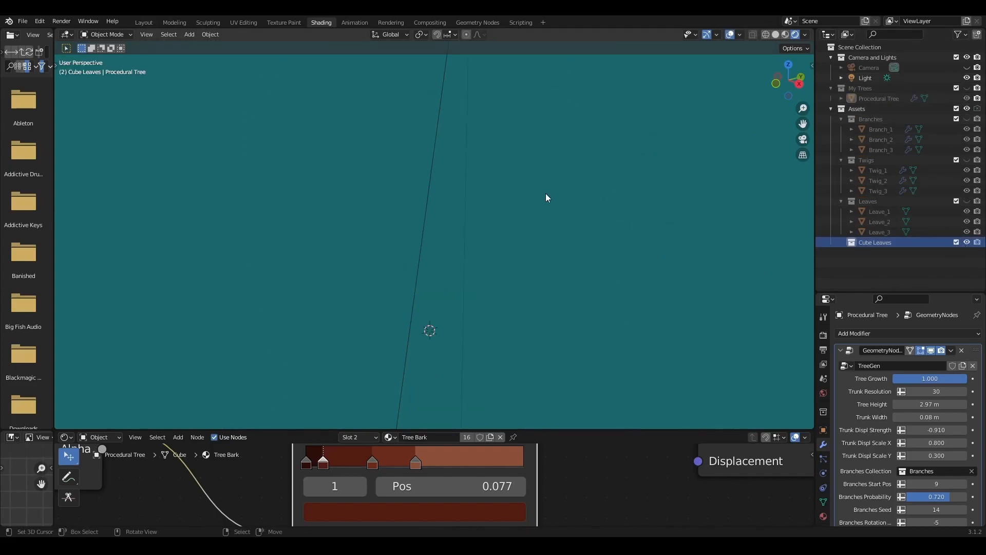
# Add a cube mesh to the Cube Leaves collection and enter Edit Mode on it
pyautogui.hotkey('shift', 'a')
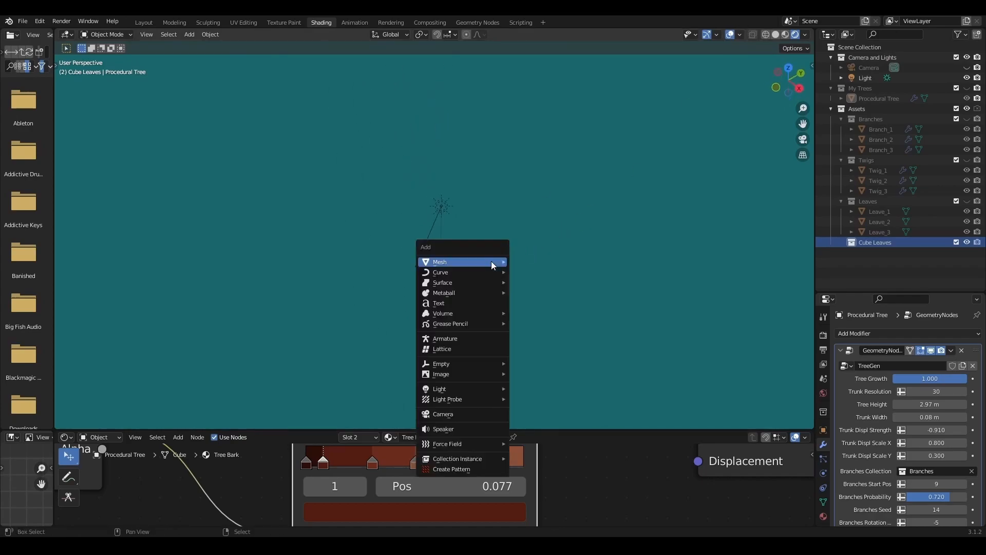
pyautogui.moveTo(491, 261)
pyautogui.click(548, 271)
pyautogui.moveTo(548, 273)
pyautogui.mouseDown(button='middle')
pyautogui.moveTo(457, 288)
pyautogui.moveTo(543, 269)
pyautogui.mouseUp(button='middle')
pyautogui.press('Tab')
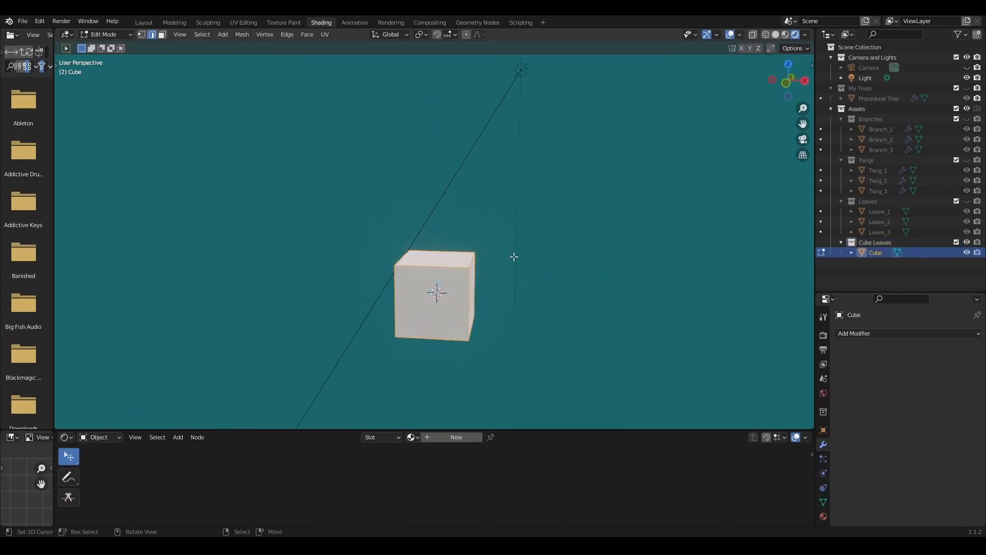
# Bevel all edges of the cube into rounded corners, return to Object Mode and shade the cube smooth
pyautogui.hotkey('ctrl', 'b')
pyautogui.scroll(1, 526, 259)
pyautogui.click(530, 260)
pyautogui.press('Tab')
pyautogui.moveTo(494, 303)
pyautogui.mouseDown(button='middle')
pyautogui.moveTo(522, 303)
pyautogui.moveTo(513, 308)
pyautogui.mouseUp(button='middle')
pyautogui.click(210, 34)
pyautogui.click(270, 256)
# Scale the rounded cube down, apply its scale and rename the object Cube Leave
pyautogui.moveTo(409, 251)
pyautogui.keyDown('alt'); pyautogui.mouseDown()
pyautogui.moveTo(446, 254)
pyautogui.moveTo(417, 261)
pyautogui.mouseUp(); pyautogui.keyUp('alt')
pyautogui.press('s')
pyautogui.click(525, 252)
pyautogui.hotkey('ctrl', 'a')
pyautogui.click(519, 253)
pyautogui.moveTo(518, 254); pyautogui.dragTo(424, 273, button='middle')
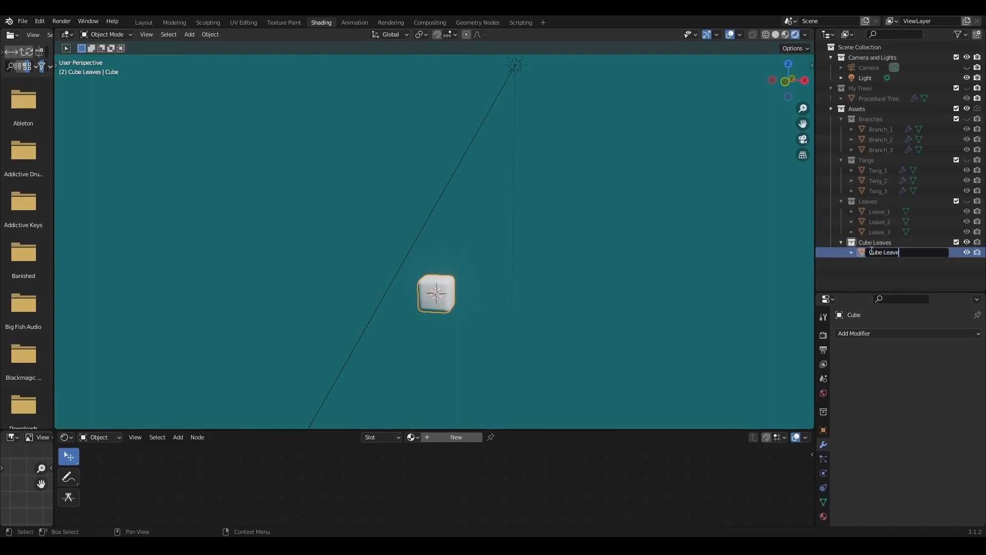
# Select the Procedural Tree, show the My Trees collection and hide the Assets collection
pyautogui.click(876, 99)
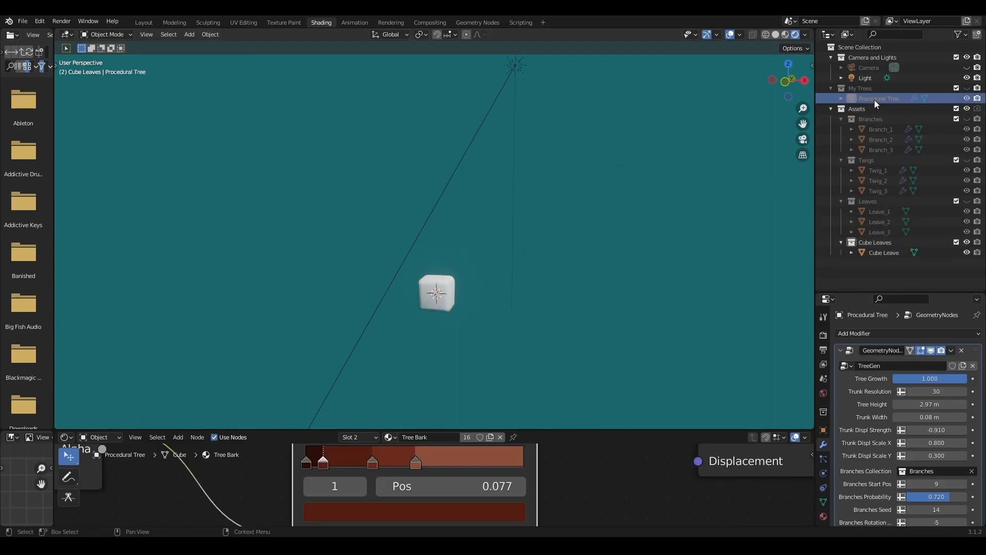
pyautogui.click(966, 88)
pyautogui.click(966, 108)
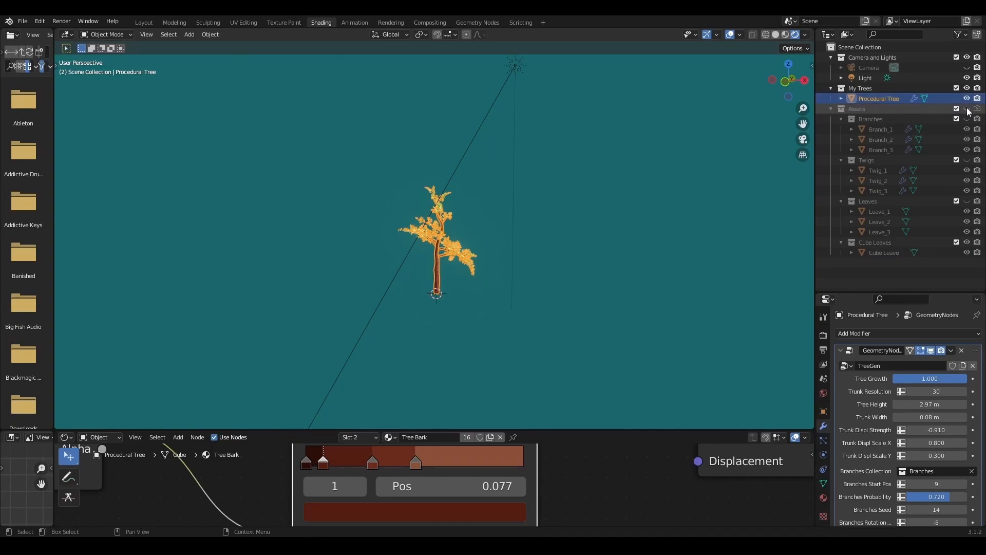
# Assign the Cube Leaves collection as the Leaves Collection of the TreeGen modifier
pyautogui.click(893, 242)
pyautogui.scroll(-8, 858, 403)
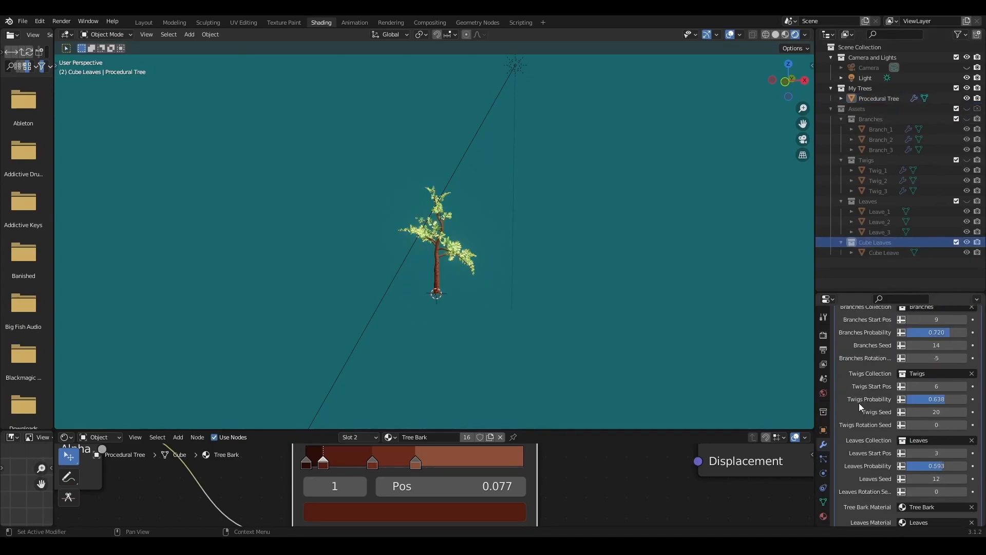
pyautogui.click(921, 443)
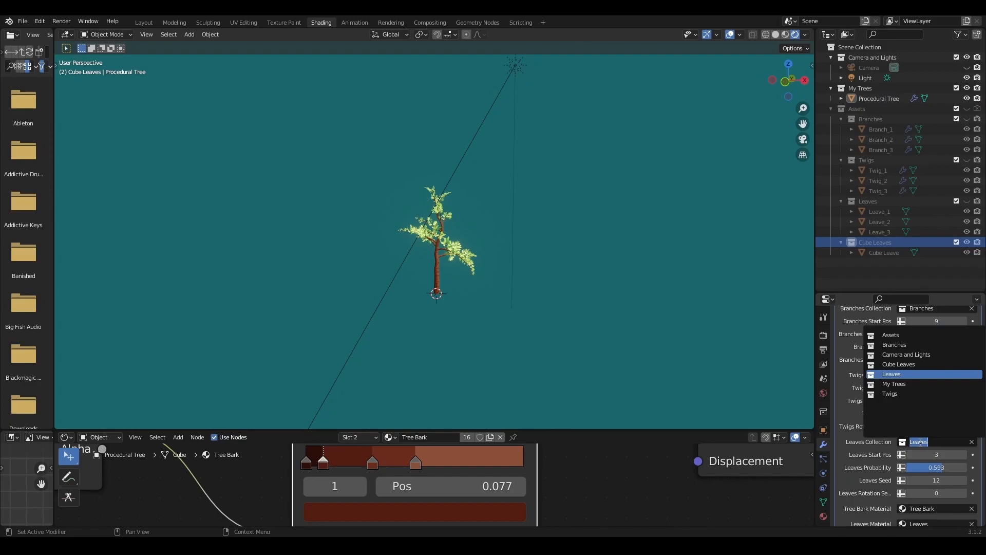
pyautogui.click(898, 364)
pyautogui.keyDown('ctrl'); pyautogui.moveTo(450, 241); pyautogui.dragTo(356, 268, button='middle'); pyautogui.keyUp('ctrl')
pyautogui.scroll(5, 919, 339)
# Try out the Tree Growth value with the cube leaves and set Branches Probability to 0.602
pyautogui.moveTo(929, 318)
pyautogui.mouseDown()
pyautogui.moveTo(904, 319)
pyautogui.moveTo(928, 334)
pyautogui.mouseUp()
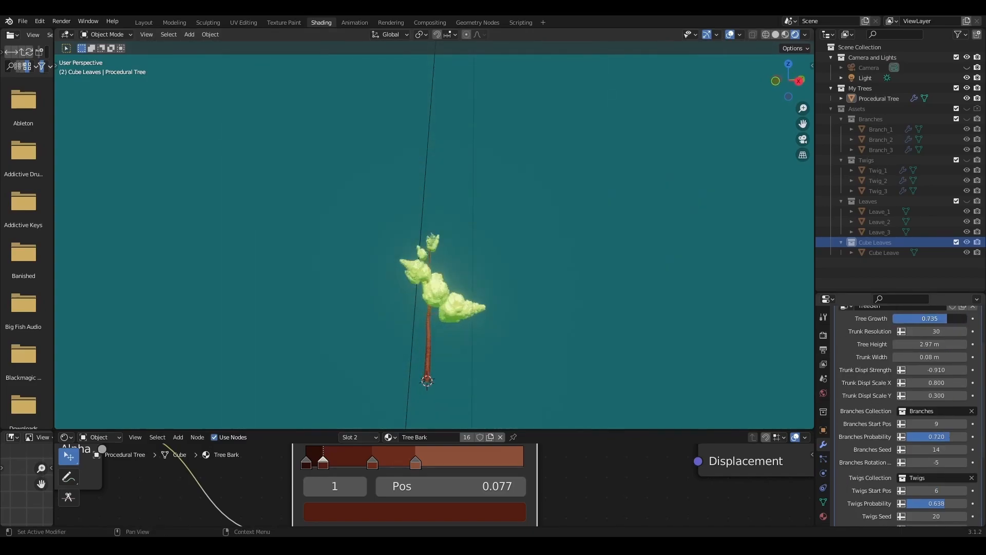
pyautogui.moveTo(948, 437)
pyautogui.mouseDown()
pyautogui.moveTo(924, 437)
pyautogui.moveTo(940, 437)
pyautogui.mouseUp()
pyautogui.moveTo(493, 261); pyautogui.dragTo(530, 273, button='middle')
# Thin out the cube foliage by setting Twigs Probability to 0.210, Leaves Probability to 0.249 and Leaves Seed to 17
pyautogui.scroll(-5, 861, 469)
pyautogui.moveTo(945, 401); pyautogui.dragTo(918, 401)
pyautogui.scroll(-2, 886, 438)
pyautogui.moveTo(943, 447)
pyautogui.mouseDown()
pyautogui.moveTo(914, 447)
pyautogui.moveTo(955, 460)
pyautogui.moveTo(936, 459)
pyautogui.mouseUp()
pyautogui.scroll(3, 464, 231)
pyautogui.keyDown('alt'); pyautogui.moveTo(464, 231); pyautogui.dragTo(504, 233); pyautogui.keyUp('alt')
pyautogui.scroll(-5, 504, 232)
pyautogui.scroll(2, 505, 258)
pyautogui.scroll(4, 878, 349)
pyautogui.moveTo(472, 281); pyautogui.dragTo(456, 292, button='middle')
pyautogui.scroll(-4, 878, 475)
# Switch the tree's Leaves Collection back to Leaves
pyautogui.click(935, 421)
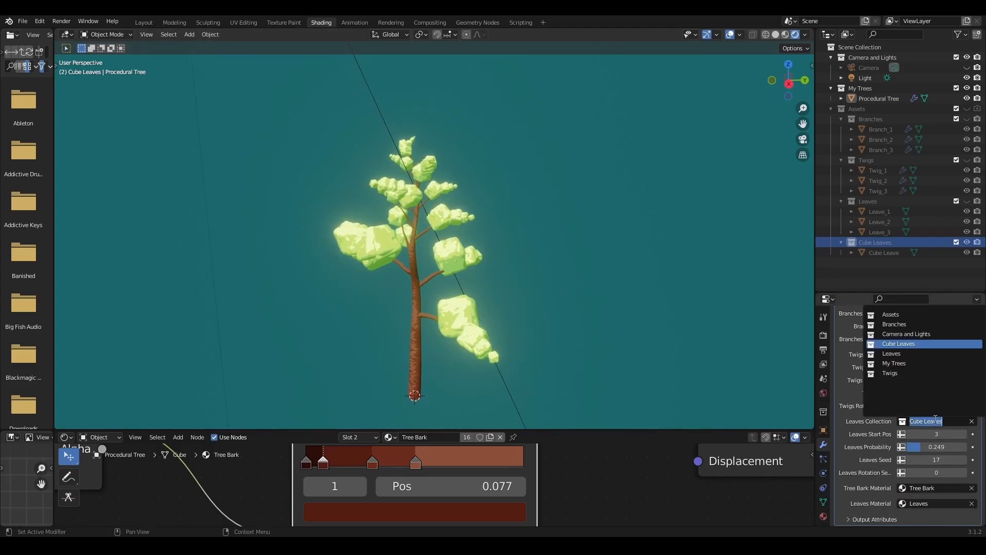
pyautogui.click(892, 354)
pyautogui.scroll(3, 451, 273)
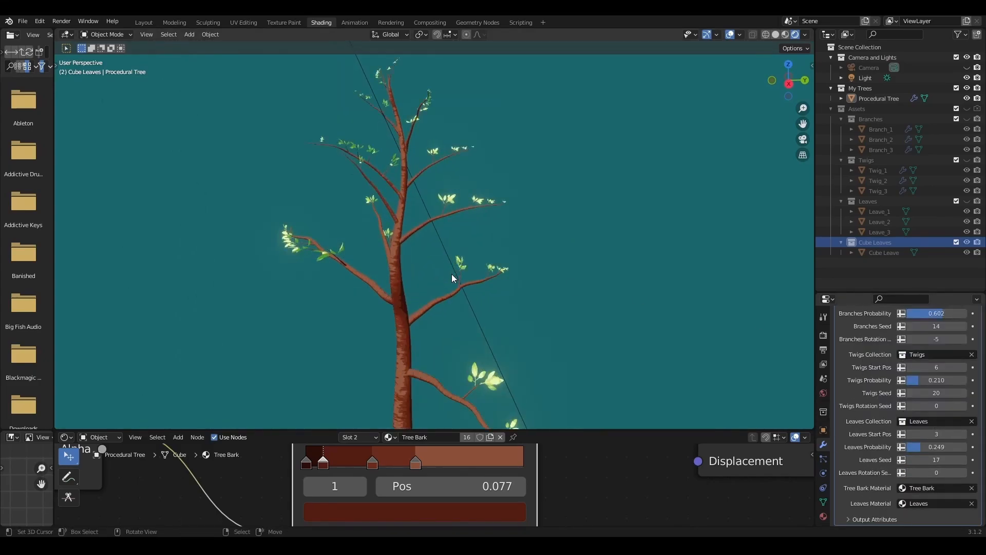
pyautogui.moveTo(452, 273); pyautogui.dragTo(471, 299, button='middle')
# Make the foliage denser by setting Leaves Probability to 1.000 and Twigs Probability to 0.789
pyautogui.moveTo(921, 447); pyautogui.dragTo(967, 447)
pyautogui.moveTo(932, 385); pyautogui.dragTo(959, 385)
pyautogui.scroll(-5, 418, 260)
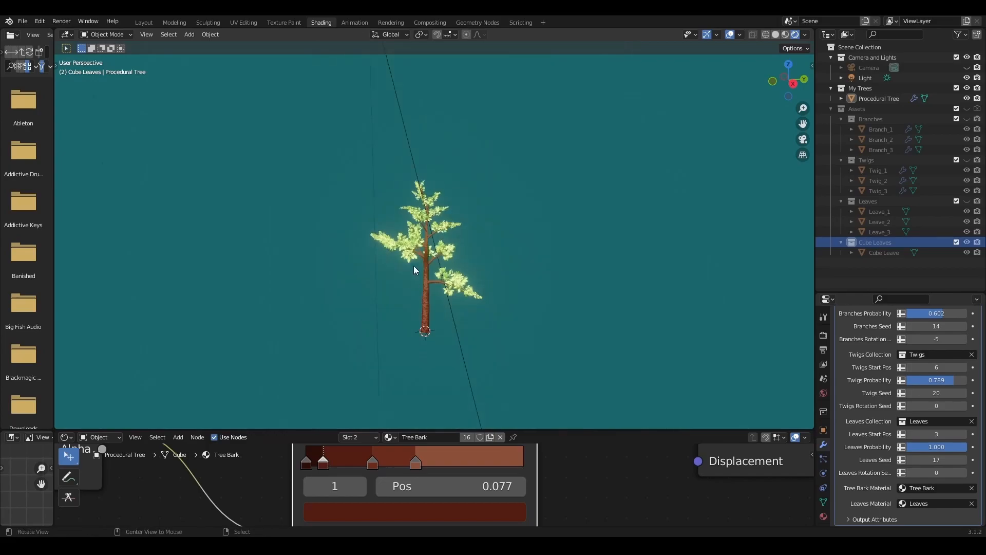
# Turn off the viewport overlays and try out the Tree Growth value, ending at 1.000
pyautogui.scroll(5, 451, 282)
pyautogui.moveTo(443, 258); pyautogui.dragTo(474, 273, button='middle')
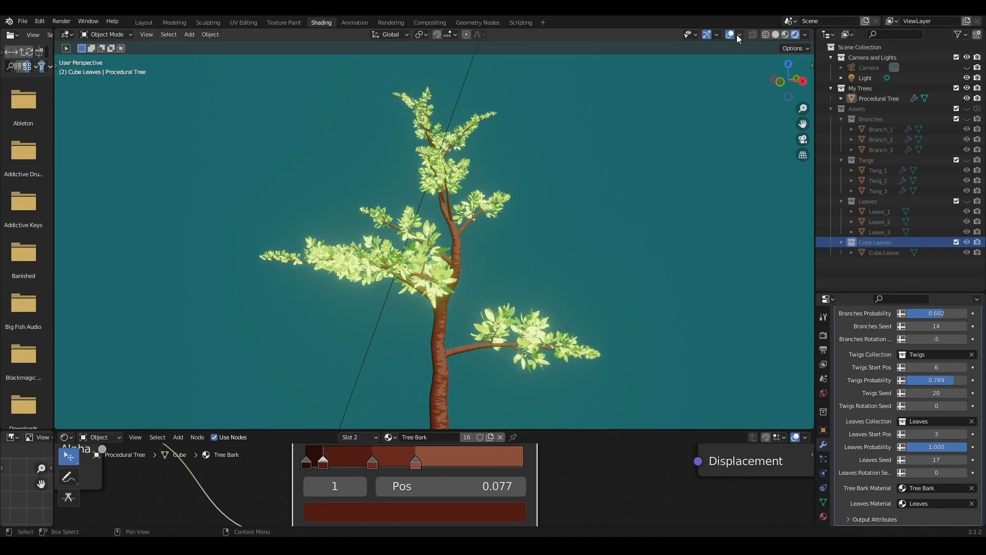
pyautogui.scroll(8, 939, 347)
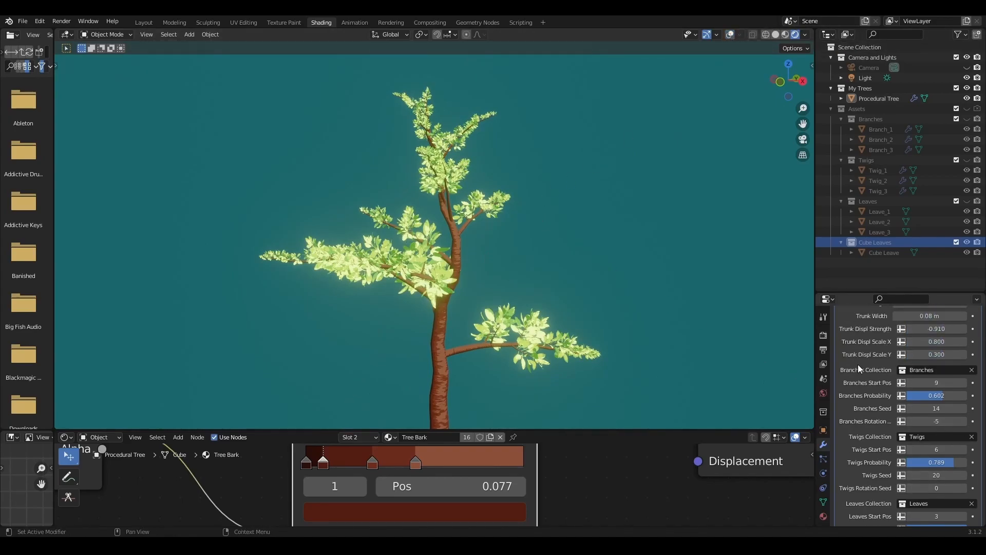
pyautogui.moveTo(965, 360)
pyautogui.mouseDown()
pyautogui.moveTo(931, 360)
pyautogui.moveTo(968, 360)
pyautogui.mouseUp()
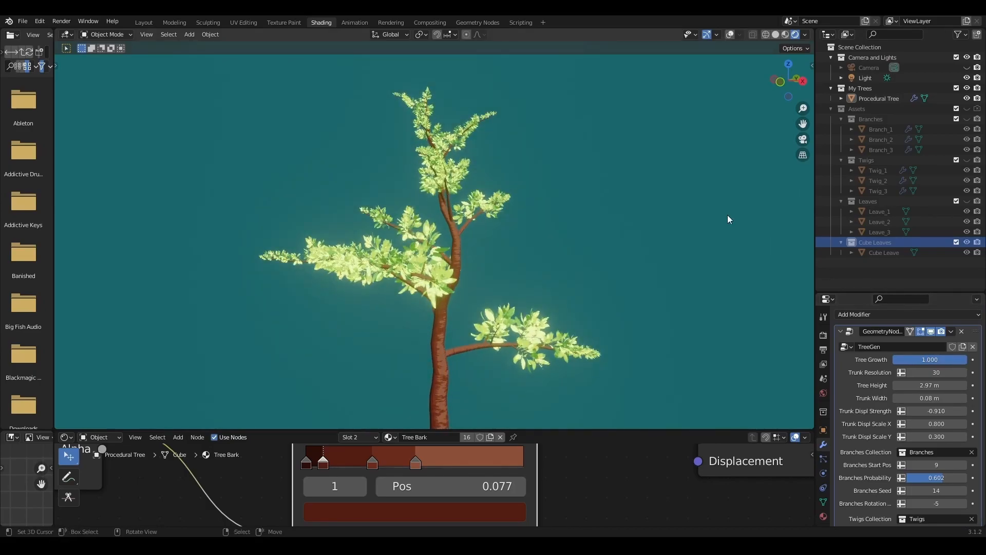